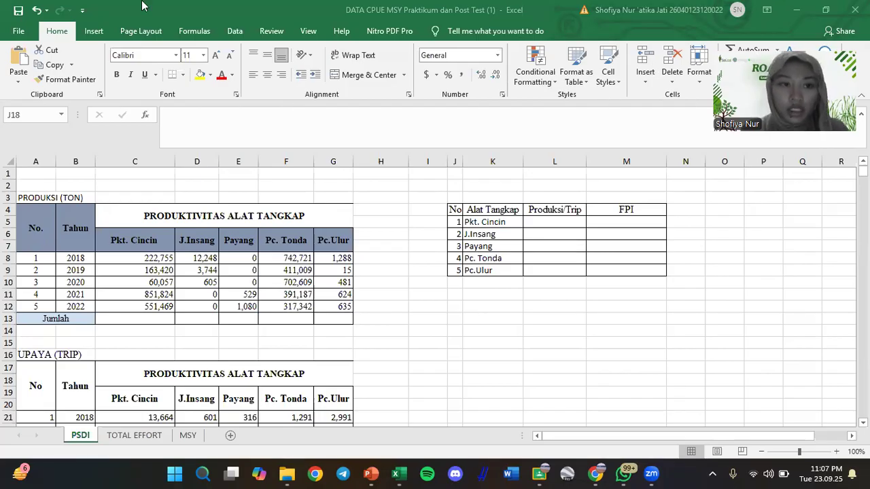
Look over the PRODUKSI (TON) and UPAYA (TRIP) tables on the PSDI sheet.
{"action": "scroll", "coordinate": [482, 259], "scroll_direction": "down", "scroll_amount": 3}
{"action": "scroll", "coordinate": [386, 280], "scroll_direction": "up", "scroll_amount": 3}
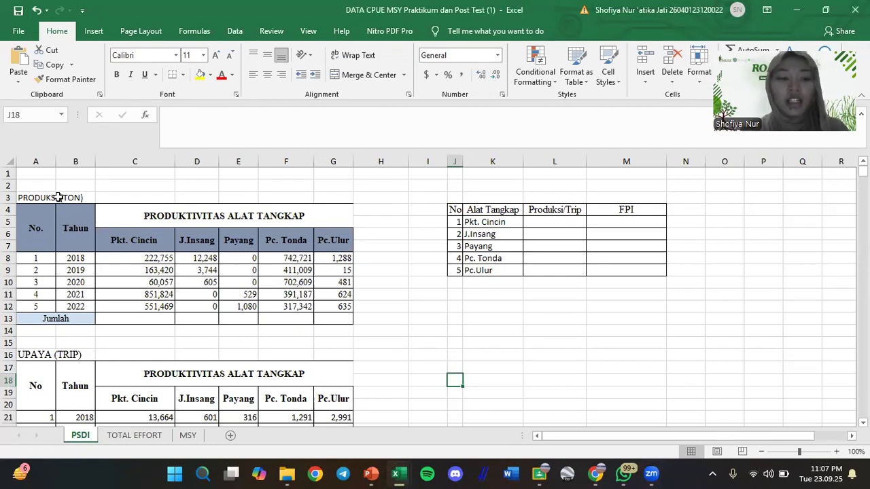
{"action": "left_click_drag", "start_coordinate": [51, 198], "coordinate": [332, 317]}
{"action": "scroll", "coordinate": [333, 315], "scroll_direction": "down", "scroll_amount": 2}
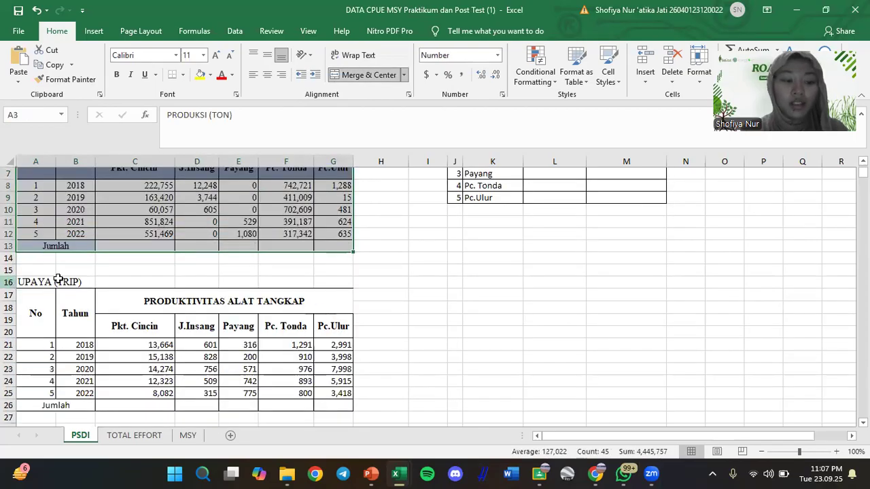
{"action": "left_click_drag", "start_coordinate": [56, 288], "coordinate": [271, 405]}
{"action": "scroll", "coordinate": [405, 337], "scroll_direction": "up", "scroll_amount": 2}
{"action": "left_click", "coordinate": [405, 339]}
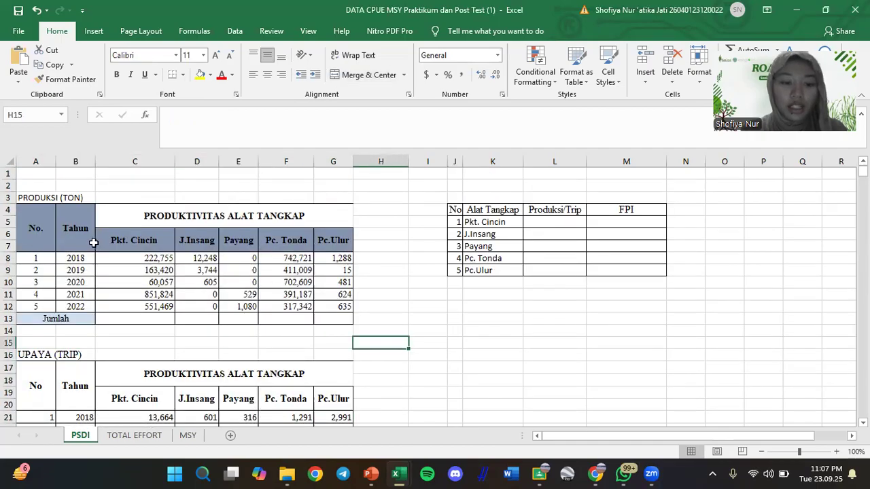
Fill the Jumlah row of the PRODUKSI (TON) table, C13:G13, with SUM formulas totalling 2018–2022 for each fishing gear.
{"action": "left_click", "coordinate": [156, 320]}
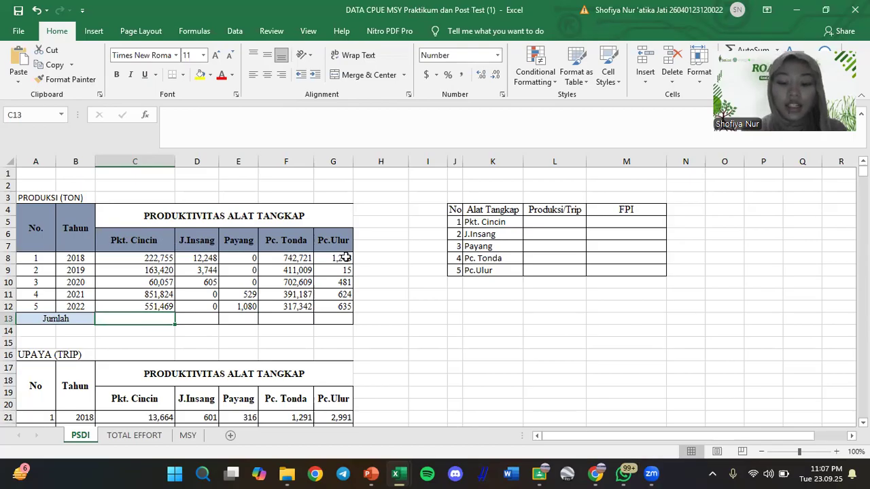
{"action": "type", "text": "="}
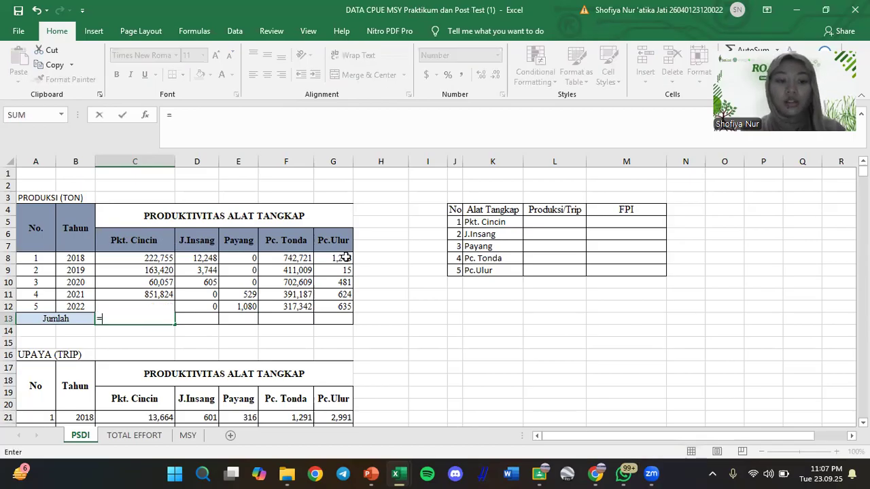
{"action": "type", "text": "sum("}
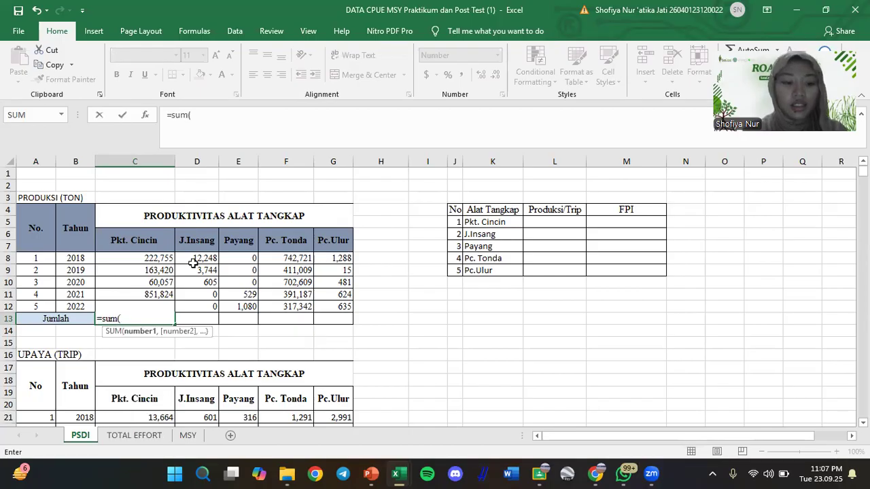
{"action": "left_click_drag", "start_coordinate": [175, 258], "coordinate": [351, 325]}
{"action": "key", "text": "Return"}
{"action": "left_click", "coordinate": [170, 319]}
{"action": "left_click", "coordinate": [492, 331]}
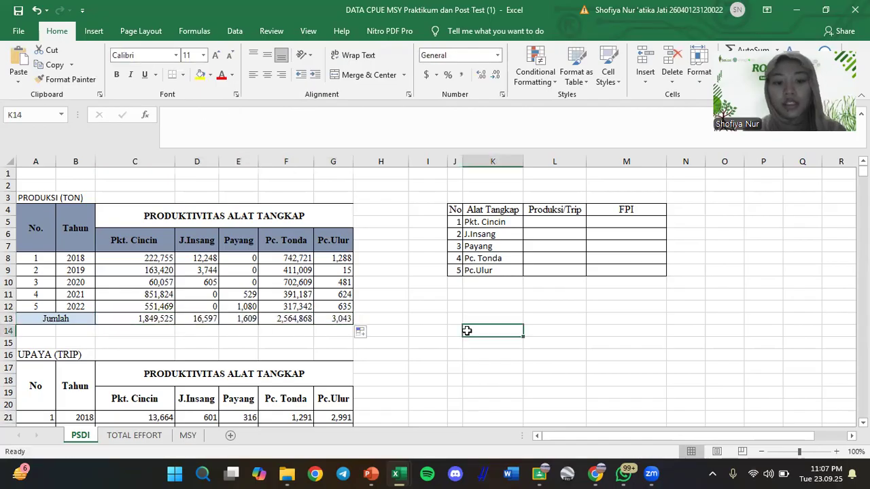
{"action": "scroll", "coordinate": [347, 307], "scroll_direction": "down", "scroll_amount": 3}
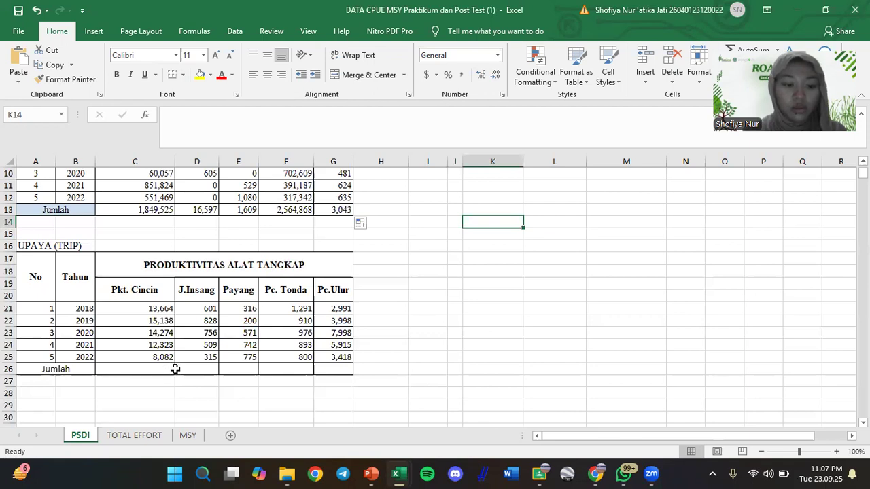
{"action": "scroll", "coordinate": [176, 369], "scroll_direction": "up", "scroll_amount": 2}
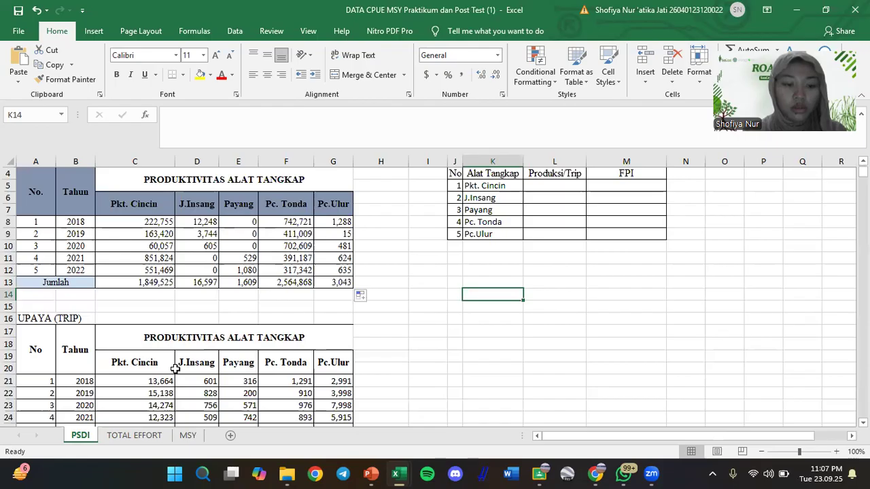
{"action": "scroll", "coordinate": [175, 367], "scroll_direction": "down", "scroll_amount": 1}
{"action": "scroll", "coordinate": [175, 367], "scroll_direction": "up", "scroll_amount": 2}
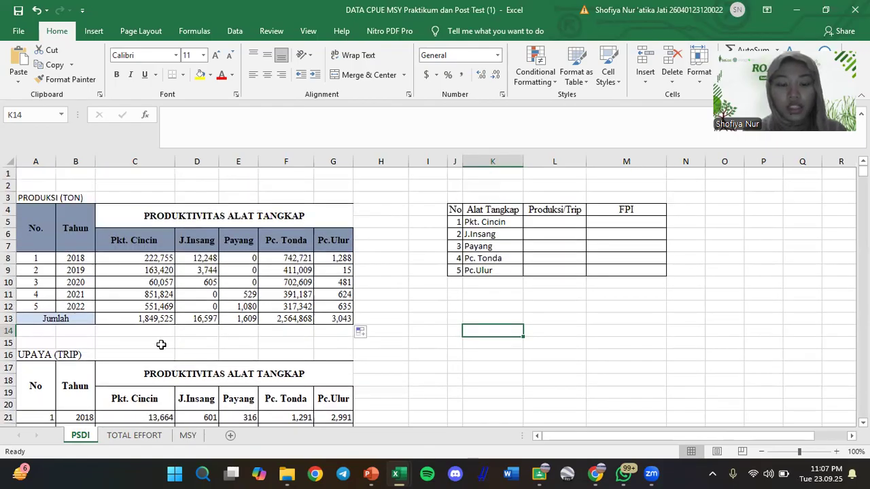
{"action": "scroll", "coordinate": [177, 338], "scroll_direction": "down", "scroll_amount": 1}
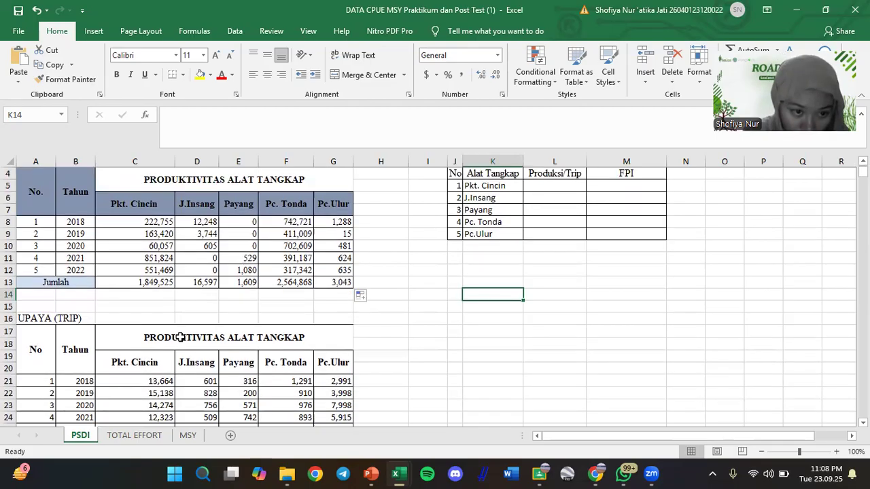
{"action": "scroll", "coordinate": [181, 338], "scroll_direction": "down", "scroll_amount": 3}
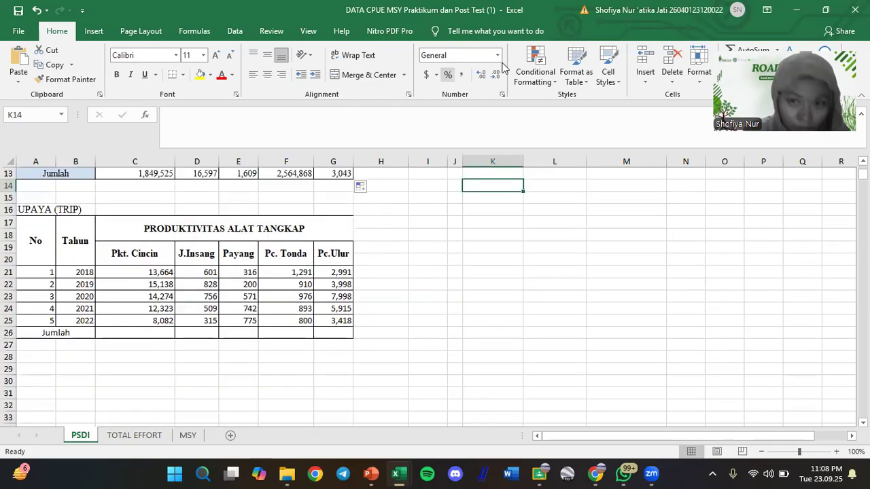
Consult the completed workbook DATA CPUE MSY Praktikum dan Post Test and return to the working copy ending in (1).
{"action": "left_click", "coordinate": [752, 5]}
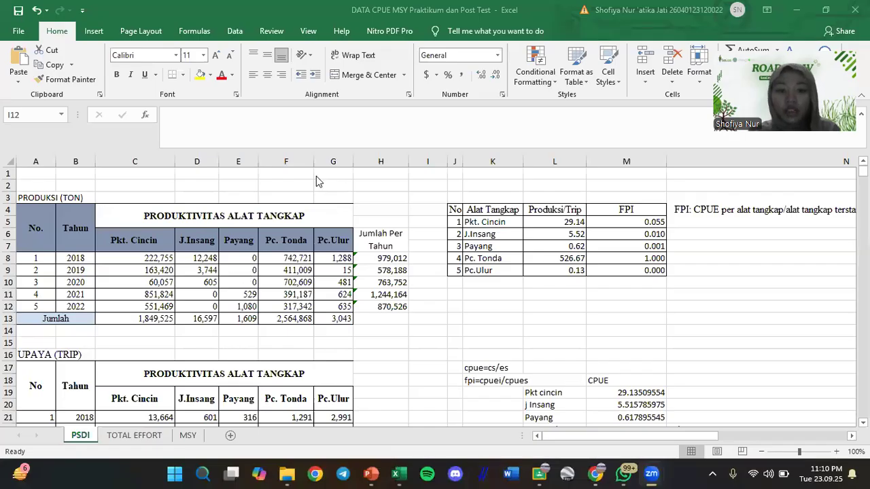
{"action": "key", "text": "alt+Tab"}
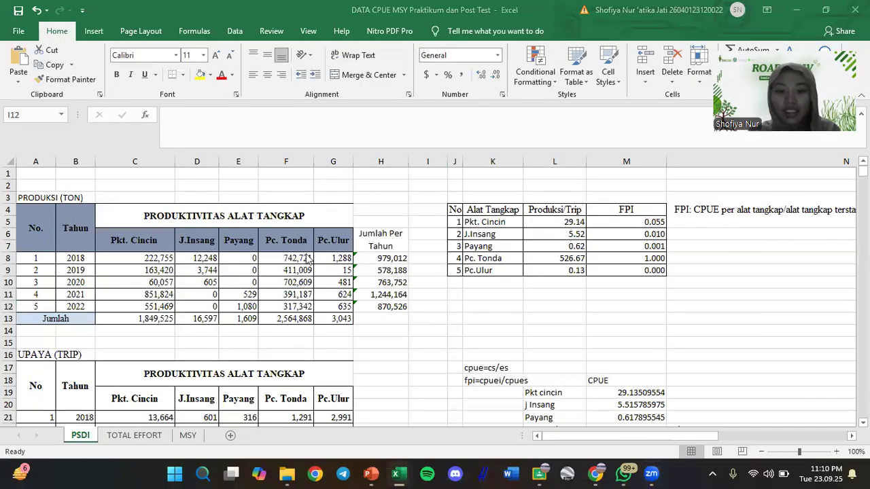
{"action": "key", "text": "alt+Tab"}
{"action": "key", "text": "Tab"}
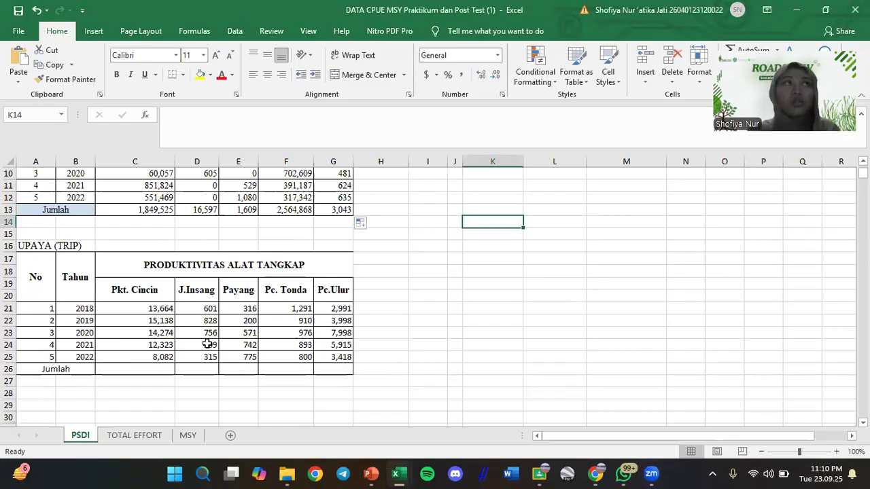
{"action": "left_click", "coordinate": [151, 369]}
{"action": "scroll", "coordinate": [200, 331], "scroll_direction": "up", "scroll_amount": 2}
{"action": "scroll", "coordinate": [201, 331], "scroll_direction": "up", "scroll_amount": 1}
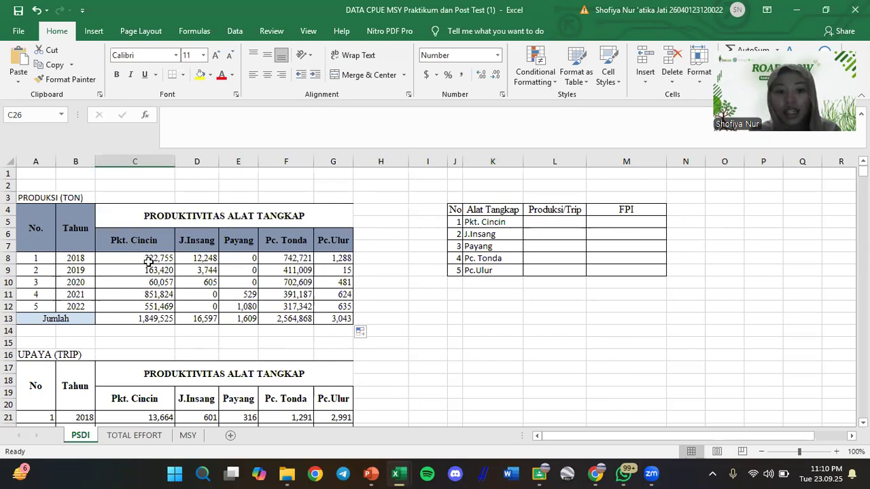
{"action": "scroll", "coordinate": [148, 262], "scroll_direction": "down", "scroll_amount": 3}
{"action": "scroll", "coordinate": [205, 333], "scroll_direction": "up", "scroll_amount": 3}
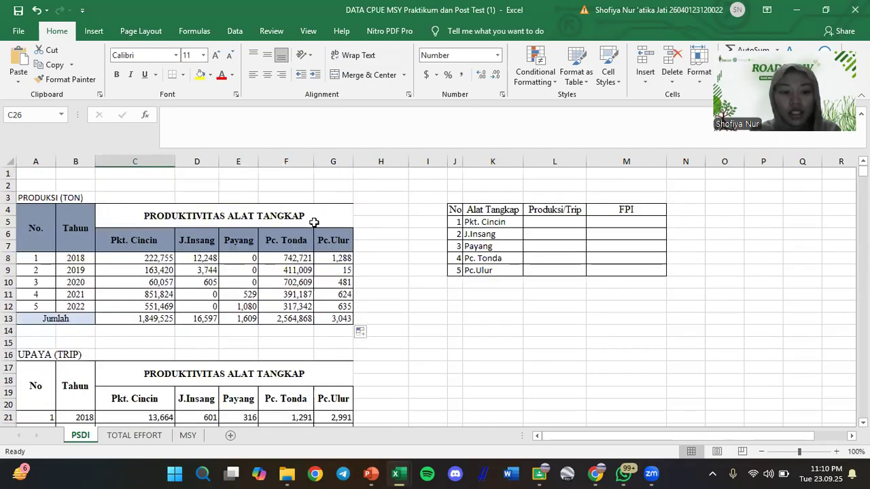
Total each year's production across all gears in H8:H12, using =SUM(C8:G8) in H8 and filling it down.
{"action": "left_click", "coordinate": [386, 257]}
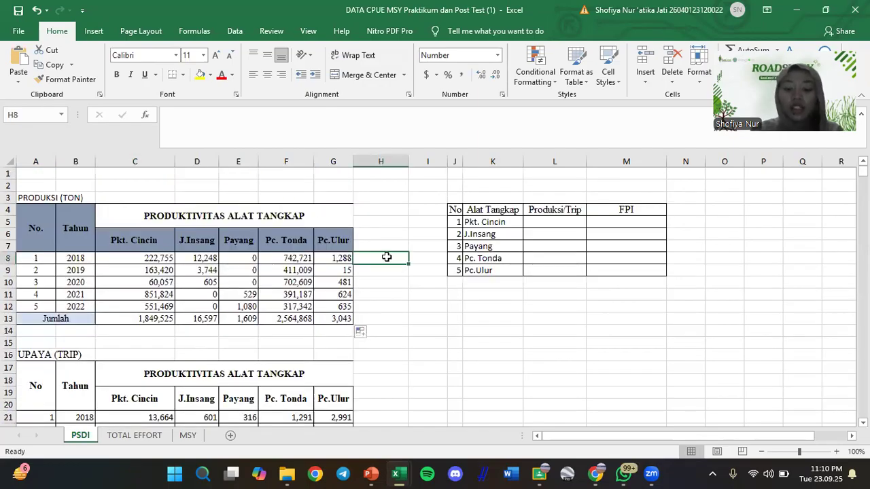
{"action": "type", "text": "=sum("}
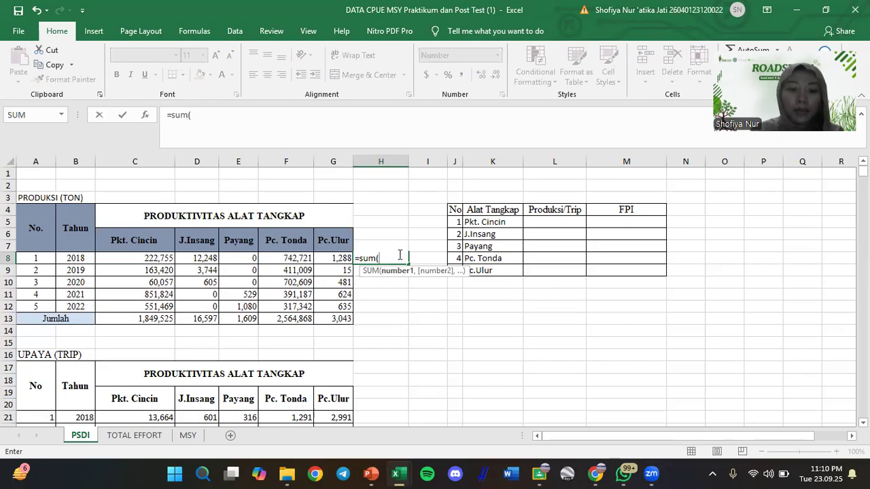
{"action": "left_click", "coordinate": [166, 264]}
{"action": "left_click_drag", "start_coordinate": [210, 260], "coordinate": [325, 258]}
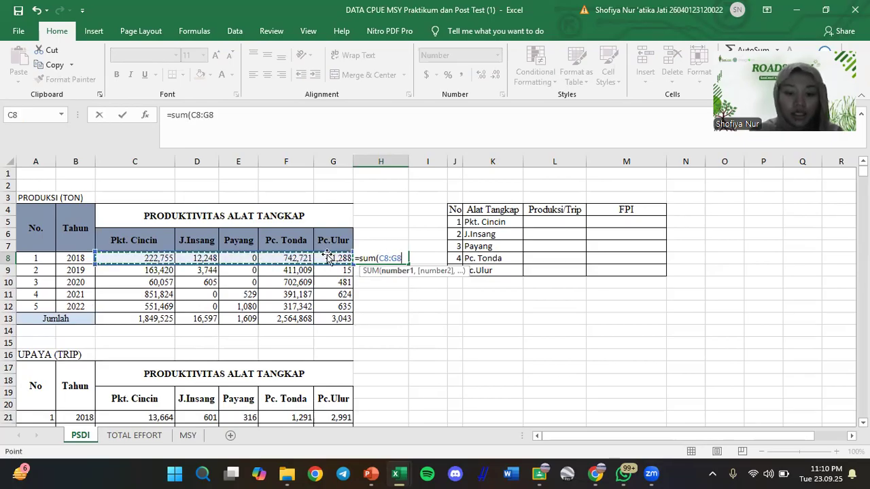
{"action": "key", "text": "Return"}
{"action": "left_click", "coordinate": [358, 256]}
{"action": "left_click_drag", "start_coordinate": [411, 264], "coordinate": [408, 312]}
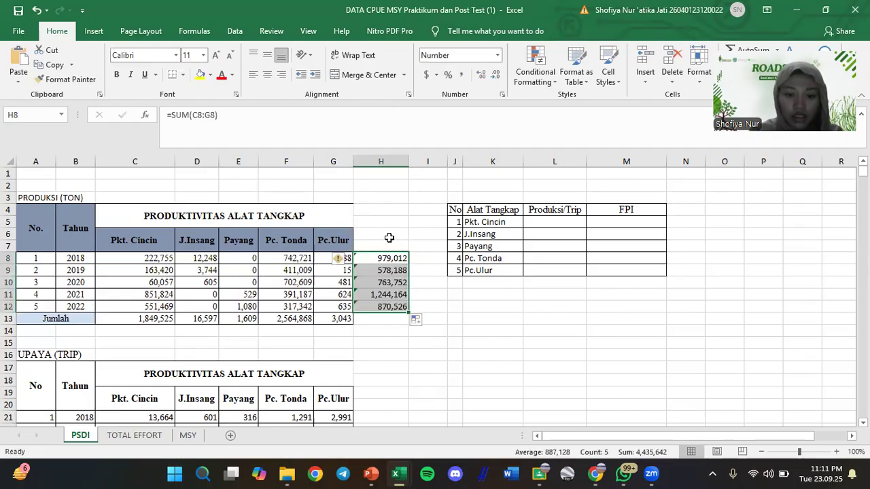
Merge and center H6:H7 above the yearly totals and enter the header "Jumlah Tangkapan Tiap Tahun".
{"action": "left_click_drag", "start_coordinate": [388, 238], "coordinate": [389, 247]}
{"action": "left_click", "coordinate": [365, 75]}
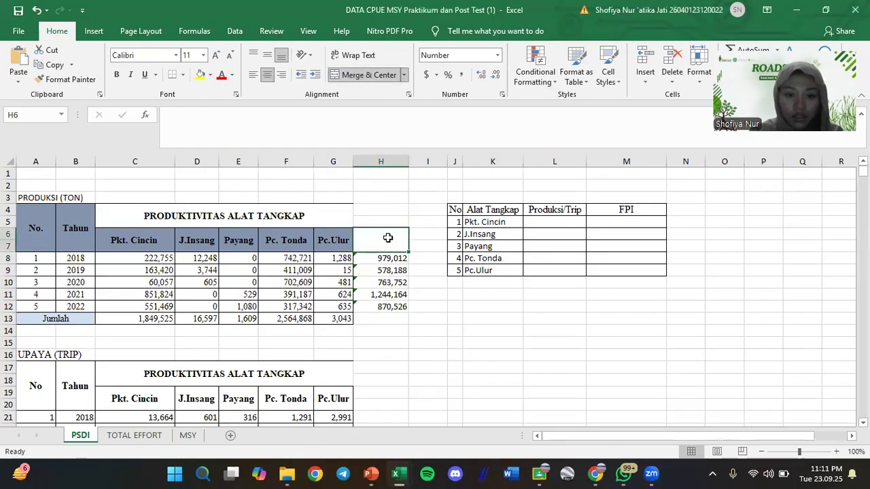
{"action": "type", "text": "Juma"}
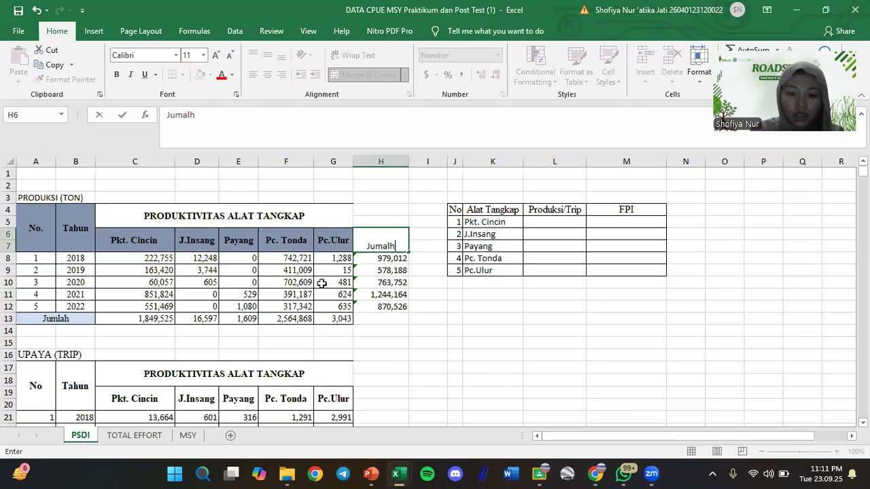
{"action": "key", "text": "BackSpace"}
{"action": "type", "text": "lah T"}
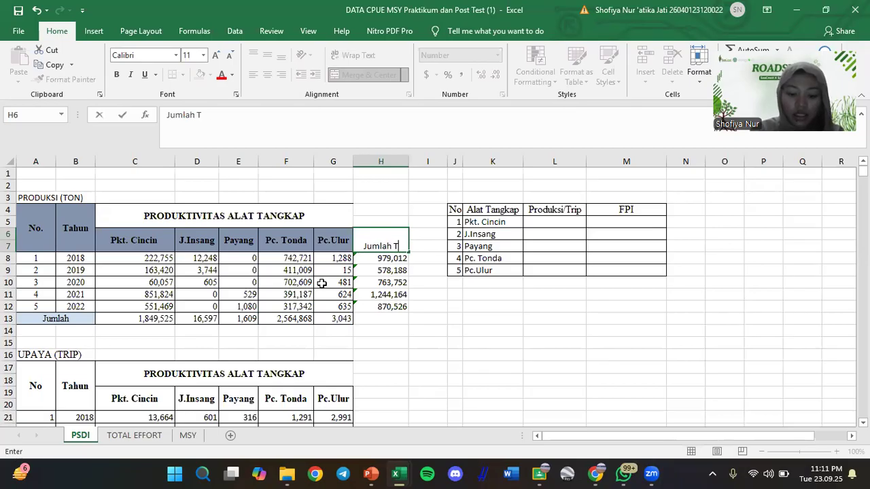
{"action": "type", "text": "angkapan Tiap Tahun"}
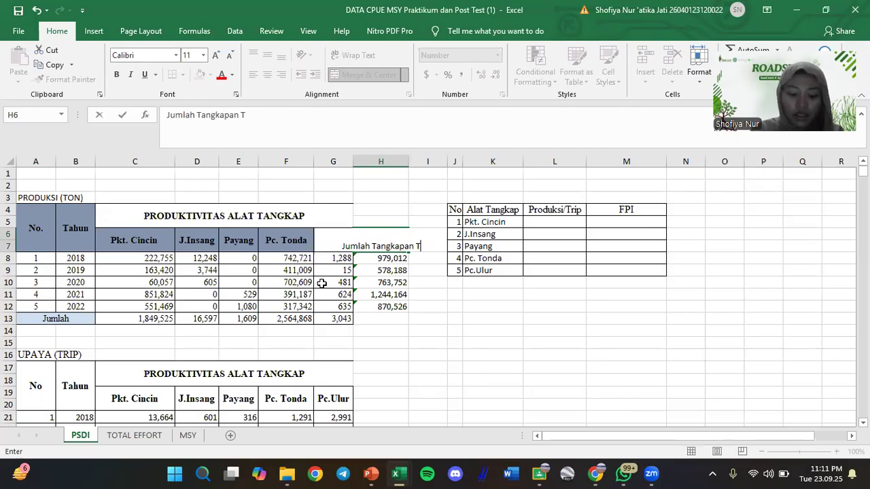
{"action": "key", "text": "Return"}
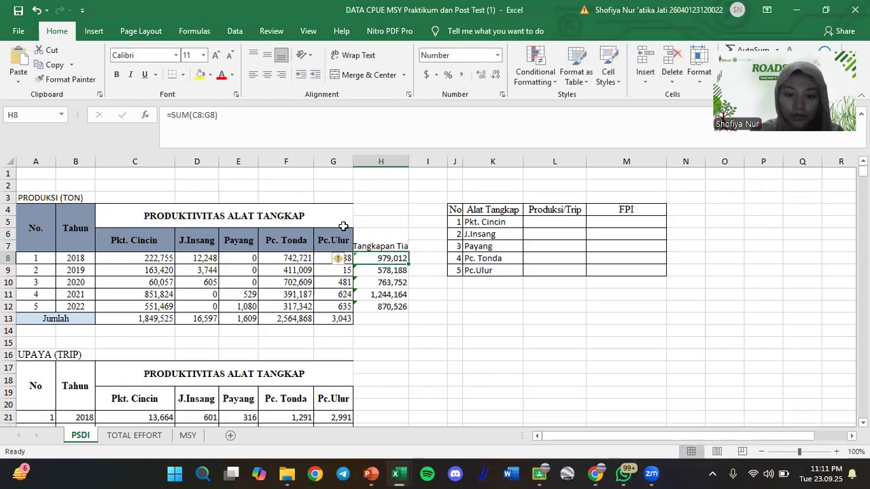
Middle-align the merged yearly-total header in H6 and wrap its text.
{"action": "left_click", "coordinate": [386, 235]}
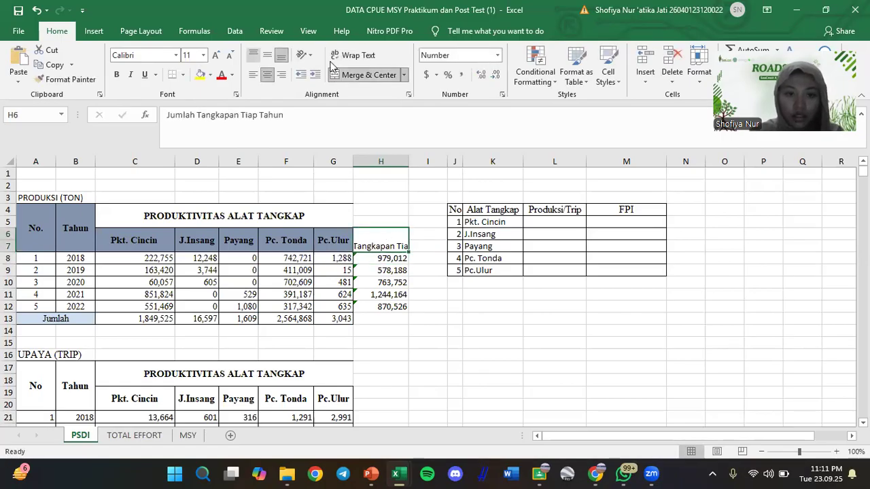
{"action": "left_click", "coordinate": [267, 55]}
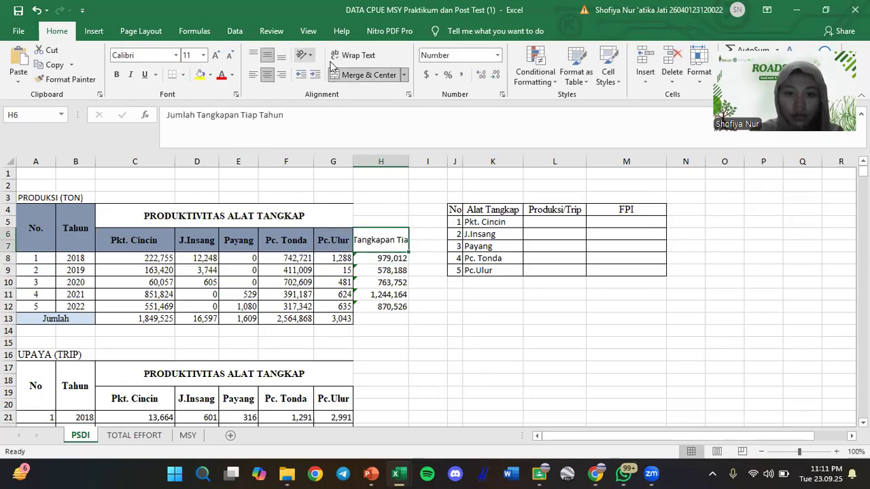
{"action": "left_click", "coordinate": [356, 57]}
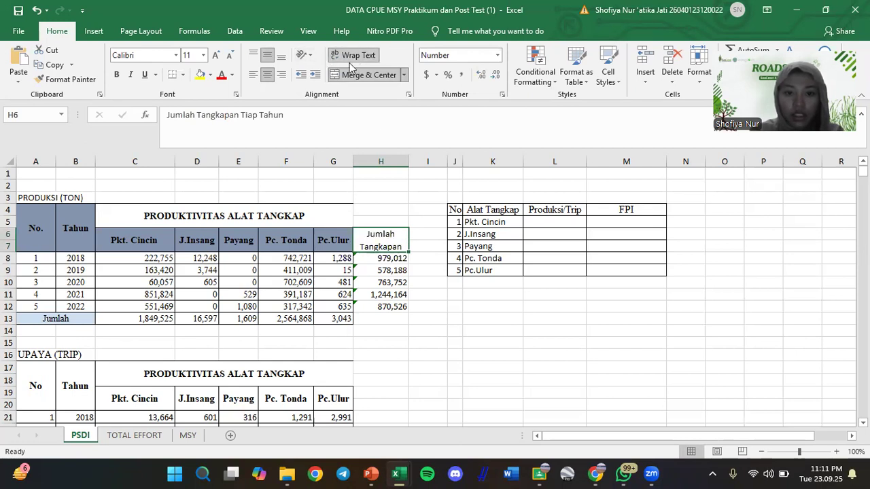
{"action": "left_click", "coordinate": [440, 285]}
{"action": "left_click", "coordinate": [398, 235]}
Fill the Jumlah row of the UPAYA (TRIP) table, C26:G26, with SUM formulas totalling 2018–2022 for each fishing gear.
{"action": "scroll", "coordinate": [400, 284], "scroll_direction": "down", "scroll_amount": 1}
{"action": "scroll", "coordinate": [378, 314], "scroll_direction": "down", "scroll_amount": 2}
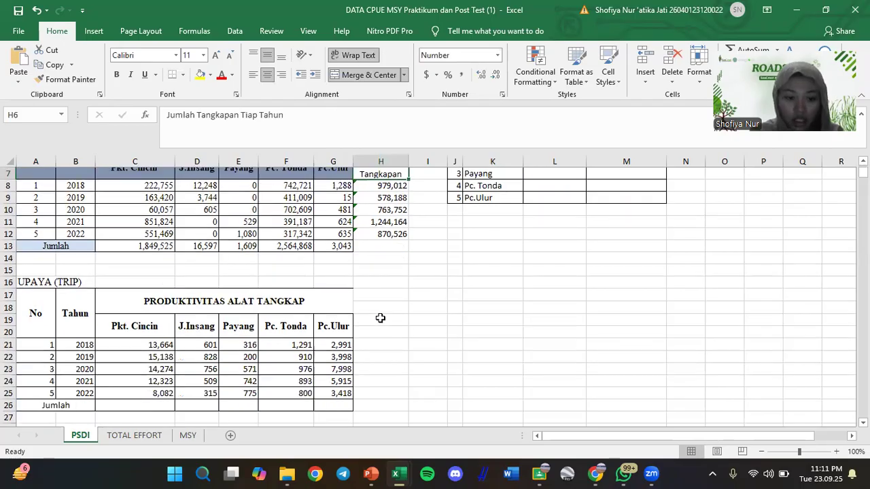
{"action": "left_click", "coordinate": [145, 368]}
{"action": "type", "text": "=sum("}
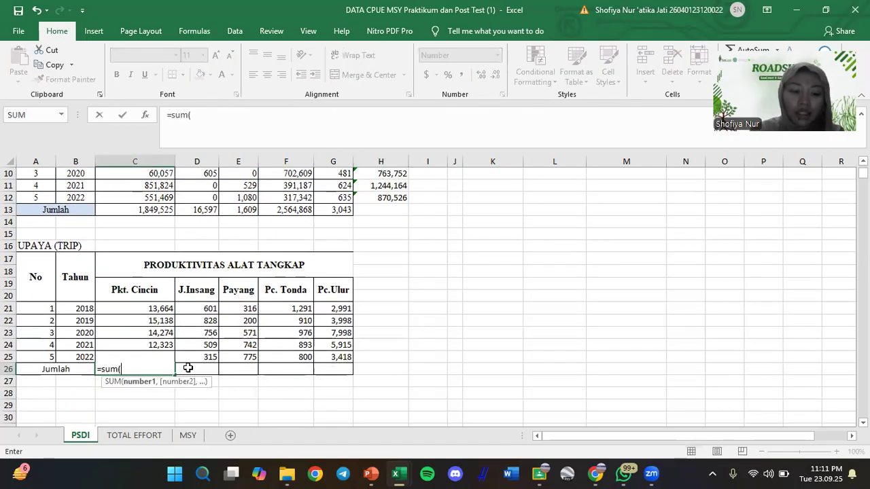
{"action": "left_click_drag", "start_coordinate": [163, 310], "coordinate": [337, 367]}
{"action": "key", "text": "Return"}
{"action": "left_click", "coordinate": [166, 368]}
{"action": "left_click", "coordinate": [464, 320]}
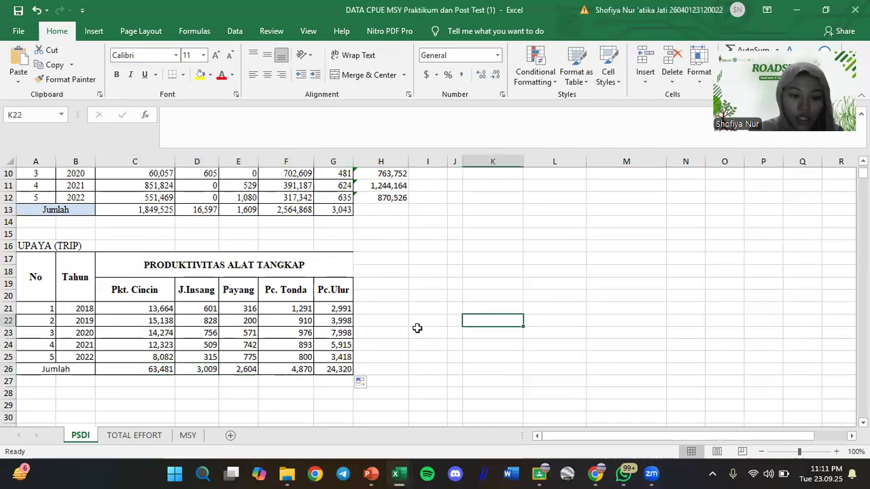
Calculate the Produksi/Trip of Pkt. Cincin in L5 as =C13/C26, dividing its production total by its trip total.
{"action": "scroll", "coordinate": [420, 328], "scroll_direction": "up", "scroll_amount": 3}
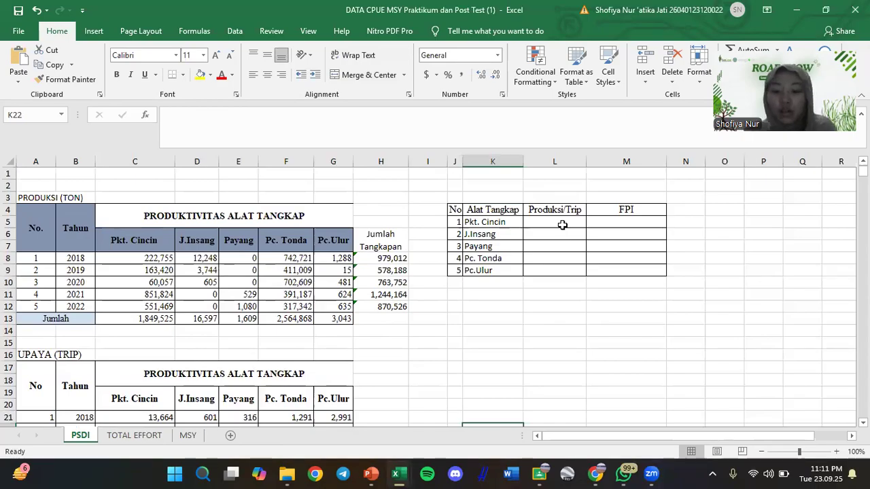
{"action": "left_click", "coordinate": [550, 224]}
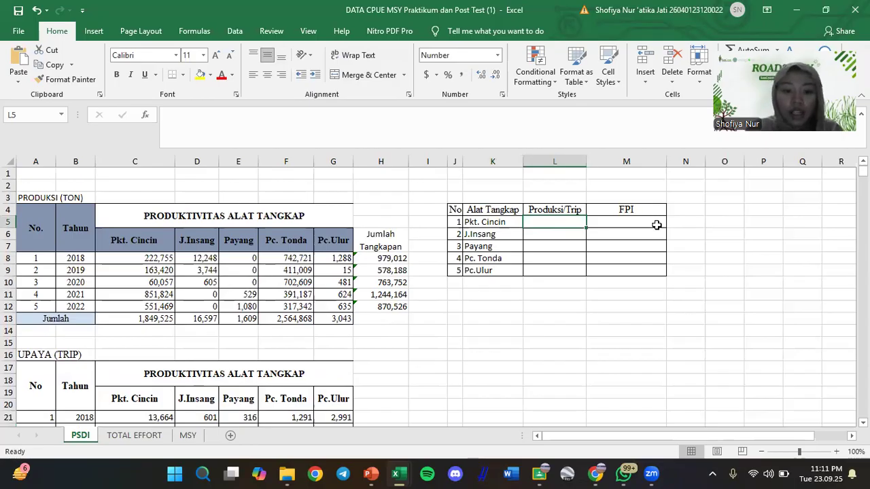
{"action": "type", "text": "="}
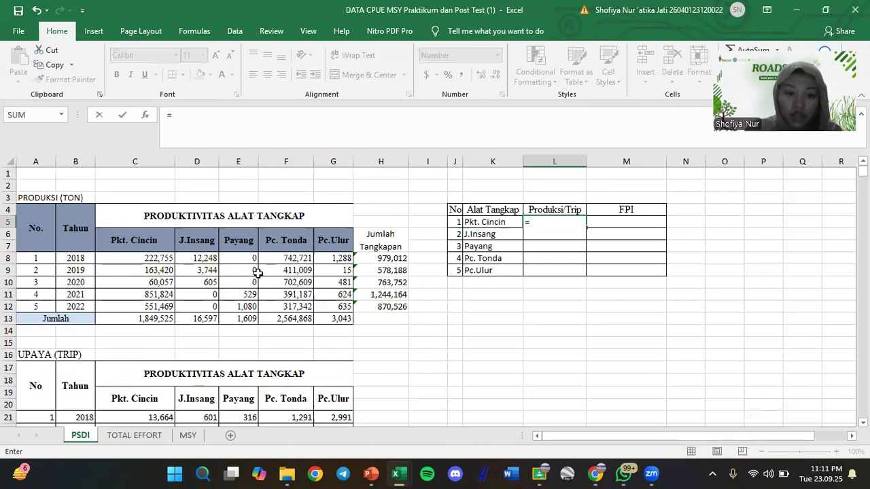
{"action": "left_click", "coordinate": [159, 320]}
{"action": "type", "text": "/"}
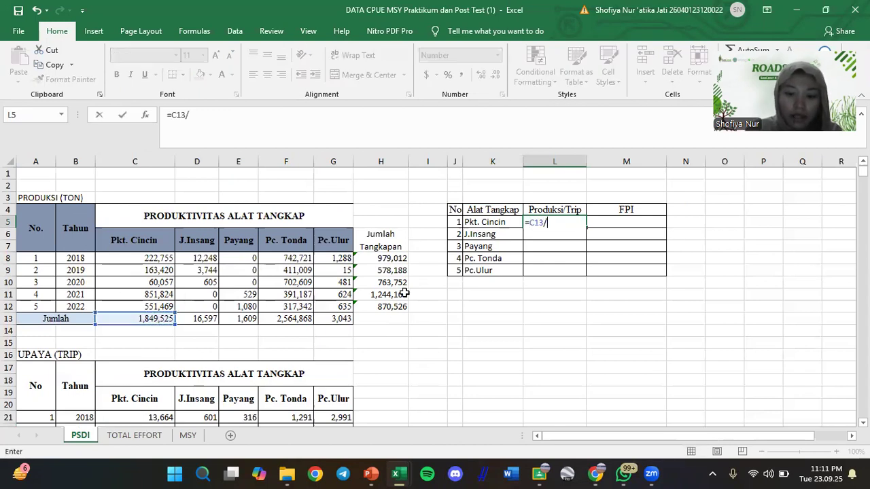
{"action": "scroll", "coordinate": [324, 307], "scroll_direction": "down", "scroll_amount": 3}
{"action": "left_click", "coordinate": [155, 369]}
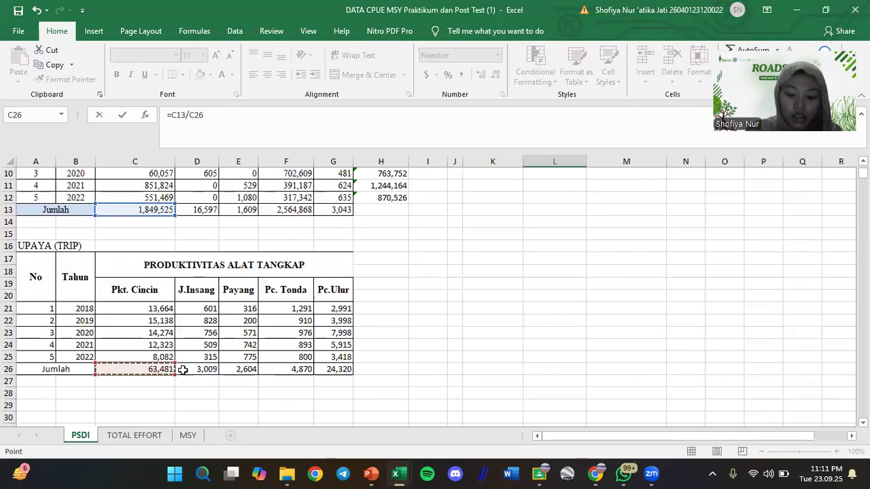
{"action": "key", "text": "Return"}
{"action": "left_click", "coordinate": [578, 198]}
{"action": "left_click_drag", "start_coordinate": [585, 204], "coordinate": [578, 249]}
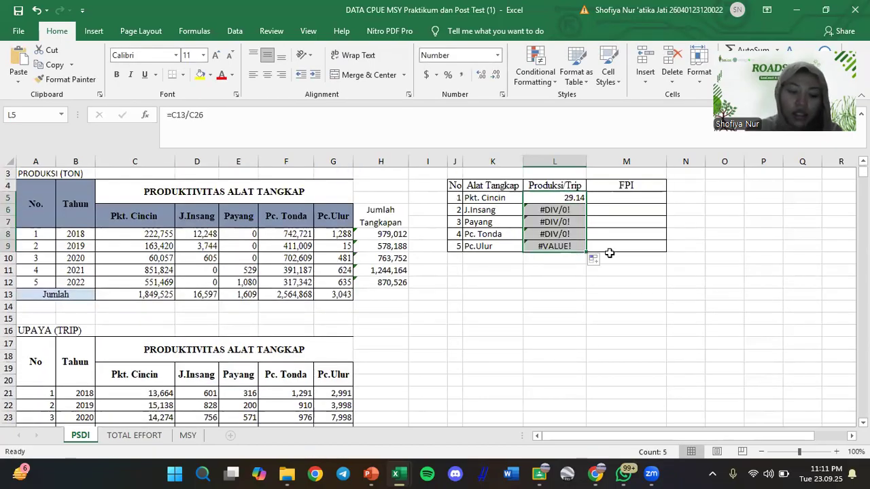
{"action": "key", "text": "ctrl+z"}
Calculate the Produksi/Trip of J.Insang in L6 with the formula =D13/D26.
{"action": "left_click", "coordinate": [573, 210]}
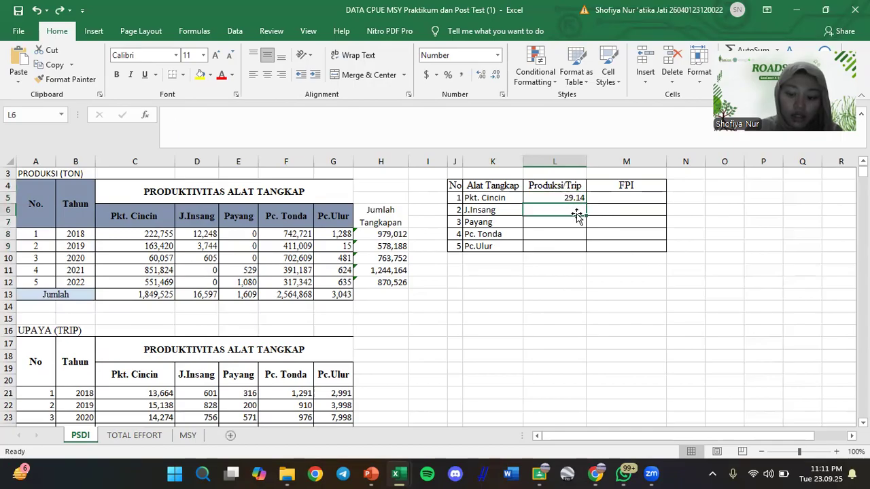
{"action": "type", "text": "="}
{"action": "left_click", "coordinate": [210, 294]}
{"action": "scroll", "coordinate": [211, 294], "scroll_direction": "down", "scroll_amount": 2}
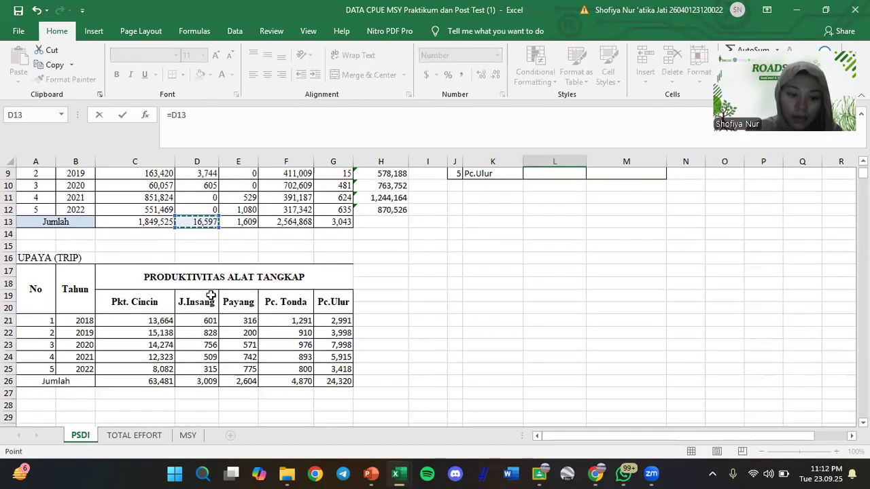
{"action": "type", "text": "/"}
{"action": "left_click", "coordinate": [208, 380]}
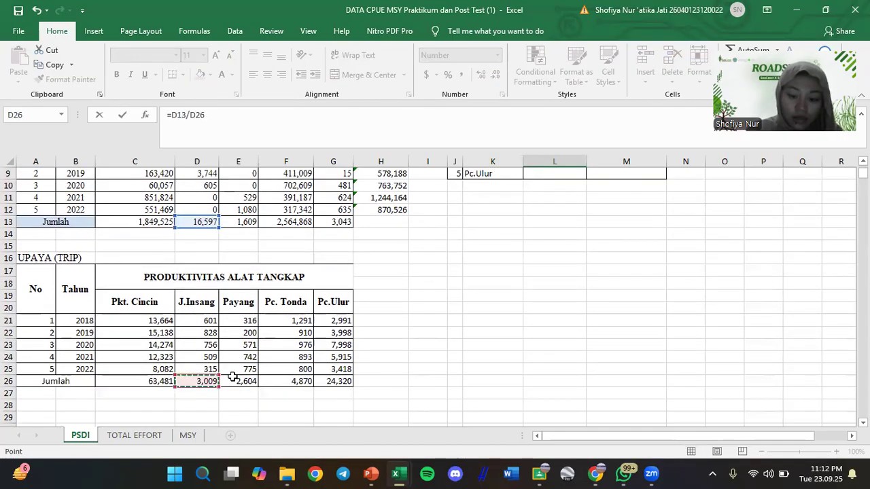
{"action": "key", "text": "Return"}
{"action": "scroll", "coordinate": [724, 372], "scroll_direction": "up", "scroll_amount": 2}
{"action": "left_click", "coordinate": [578, 223]}
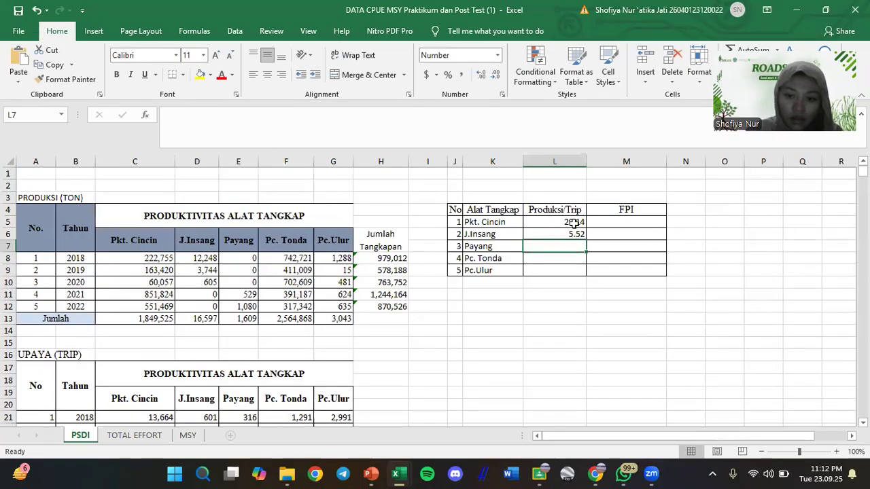
{"action": "key", "text": "shift+Down"}
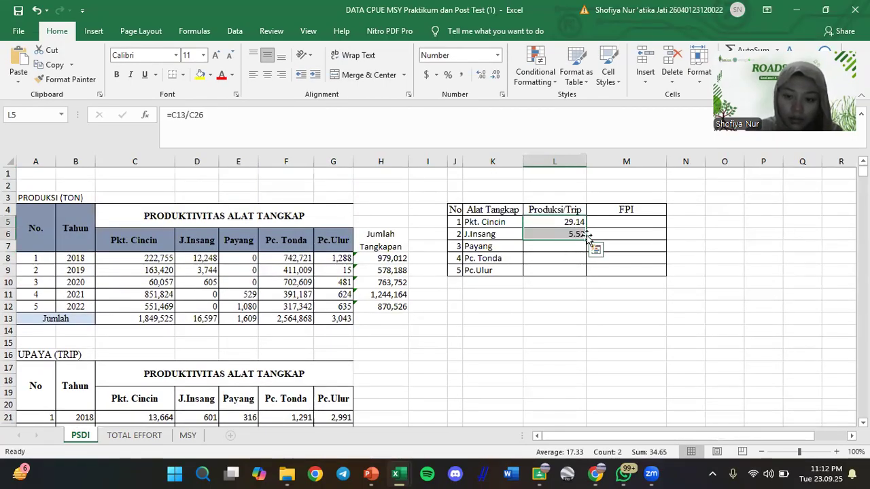
{"action": "left_click_drag", "start_coordinate": [586, 239], "coordinate": [578, 272]}
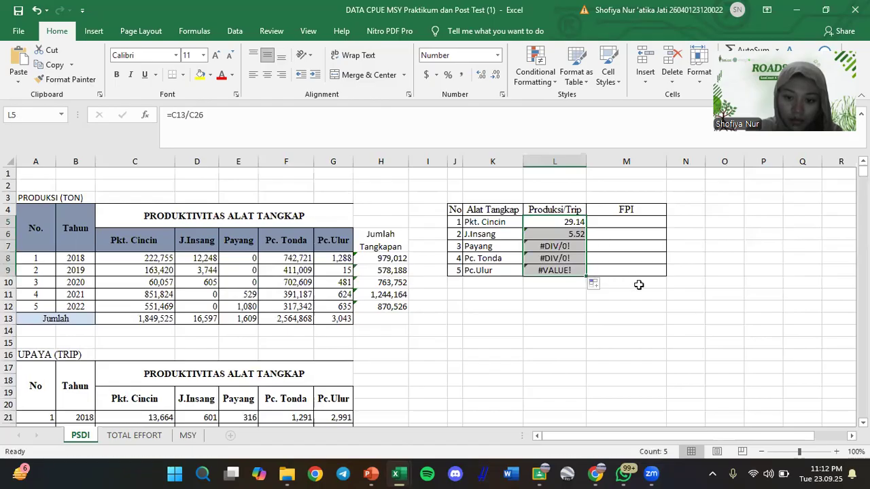
{"action": "left_click", "coordinate": [573, 264]}
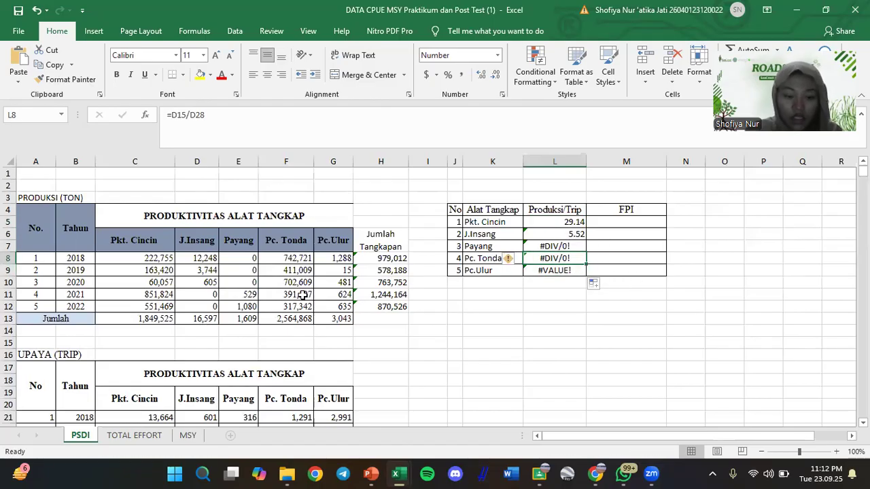
{"action": "key", "text": "ctrl+z"}
Calculate the Produksi/Trip of Payang in L7 by dividing its production total E13 by its trip total E26.
{"action": "left_click", "coordinate": [577, 247]}
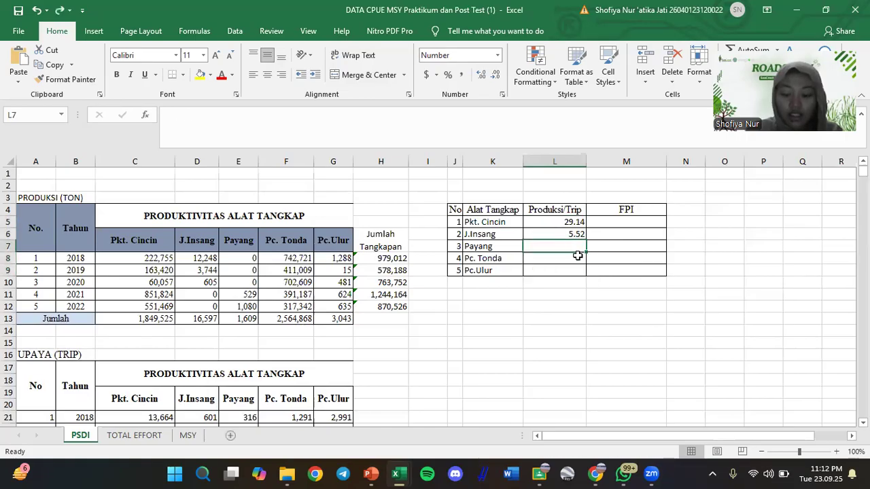
{"action": "type", "text": "="}
{"action": "left_click", "coordinate": [243, 322]}
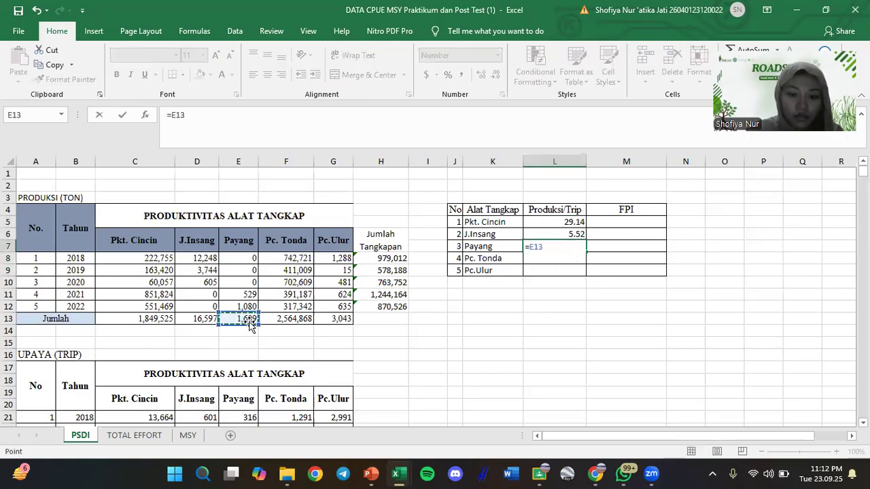
{"action": "scroll", "coordinate": [245, 329], "scroll_direction": "down", "scroll_amount": 4}
{"action": "type", "text": "/"}
{"action": "left_click", "coordinate": [248, 334]}
{"action": "key", "text": "Return"}
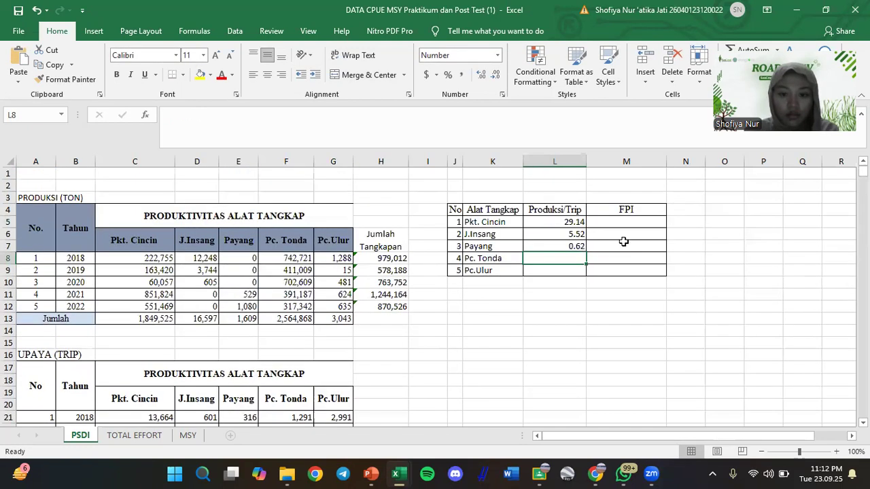
Calculate the Produksi/Trip of Pc. Tonda in L8 with the formula =F13/F26.
{"action": "type", "text": "="}
{"action": "left_click", "coordinate": [298, 319]}
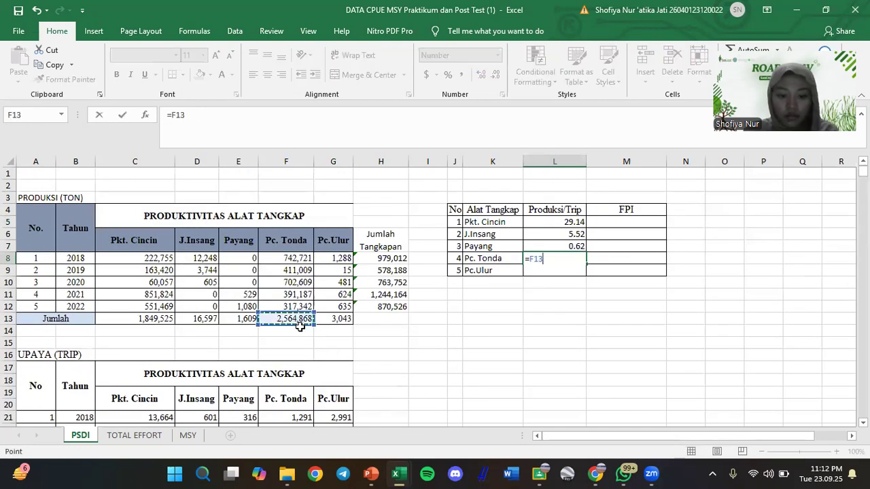
{"action": "type", "text": "/"}
{"action": "scroll", "coordinate": [302, 329], "scroll_direction": "down", "scroll_amount": 3}
{"action": "left_click", "coordinate": [290, 369]}
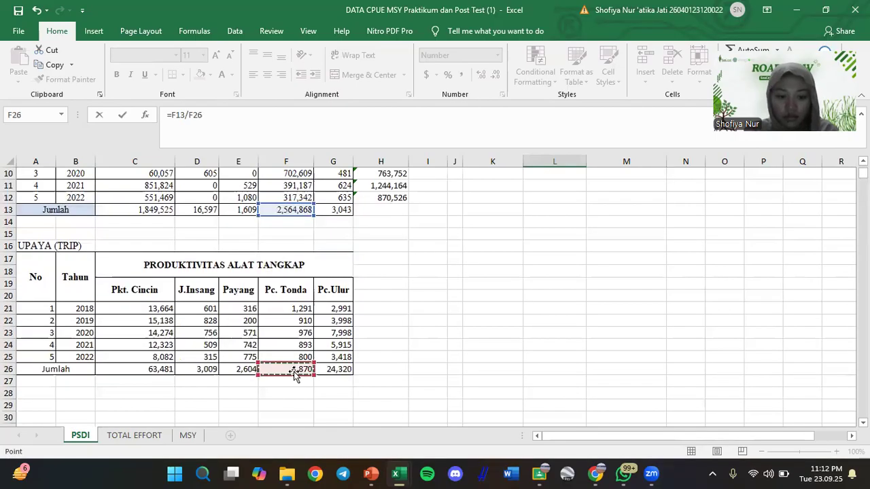
{"action": "key", "text": "Return"}
Calculate the Produksi/Trip of Pc.Ulur in L9 by dividing its production total G13 by its trip total G26.
{"action": "scroll", "coordinate": [469, 265], "scroll_direction": "up", "scroll_amount": 1}
{"action": "type", "text": "="}
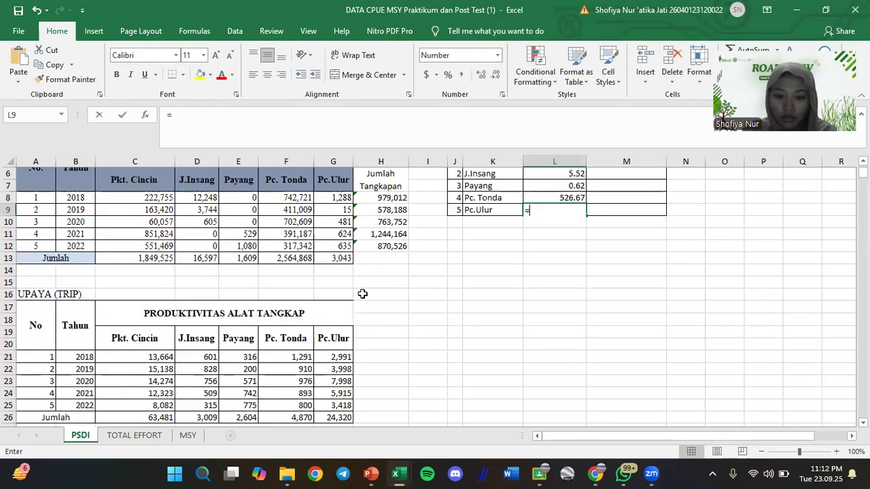
{"action": "left_click", "coordinate": [337, 261]}
{"action": "type", "text": "/"}
{"action": "scroll", "coordinate": [337, 299], "scroll_direction": "down", "scroll_amount": 3}
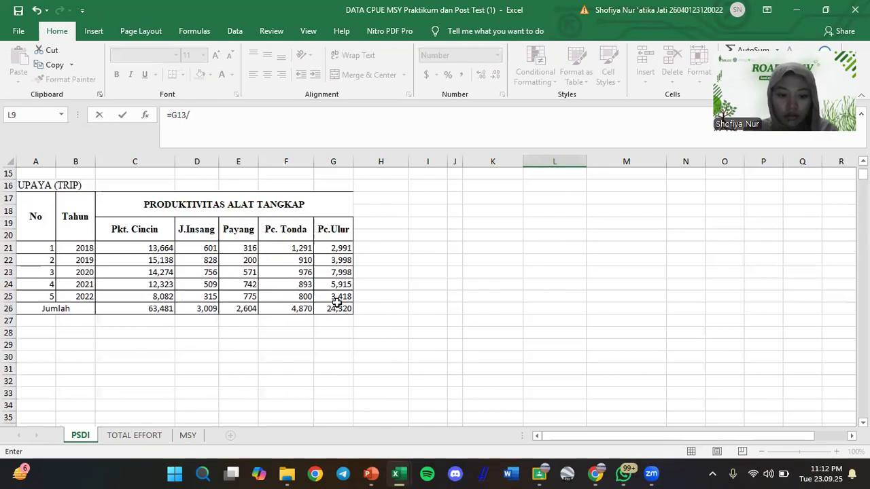
{"action": "left_click", "coordinate": [337, 307]}
{"action": "key", "text": "Return"}
Compare the Produksi/Trip values in L5:L9 to identify the gear with the highest production per trip.
{"action": "scroll", "coordinate": [475, 271], "scroll_direction": "up", "scroll_amount": 5}
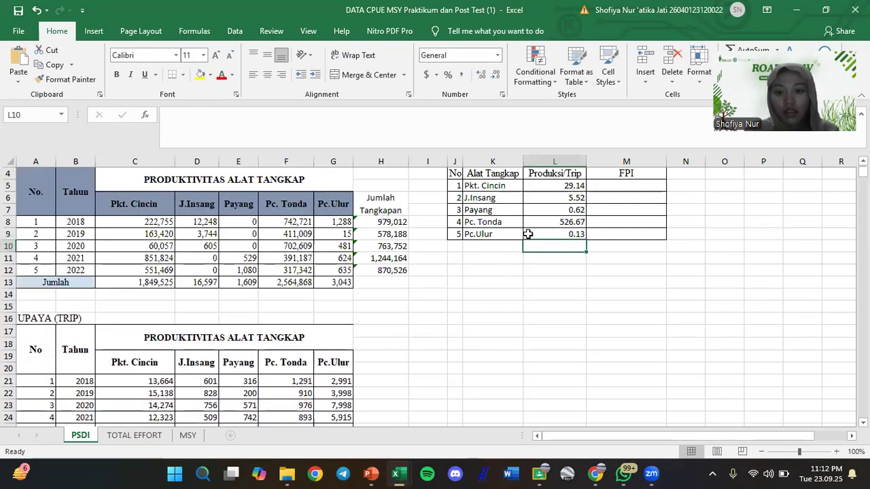
{"action": "left_click_drag", "start_coordinate": [573, 224], "coordinate": [564, 268]}
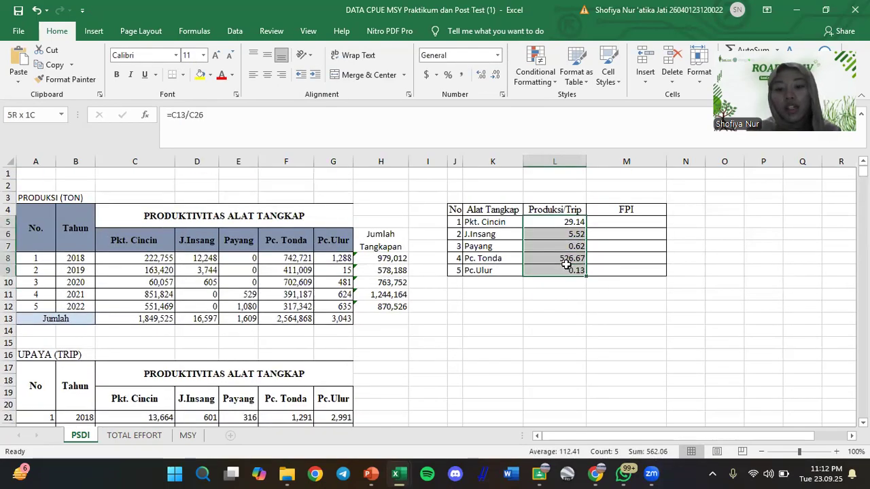
{"action": "scroll", "coordinate": [563, 266], "scroll_direction": "up", "scroll_amount": 2, "text": "ctrl"}
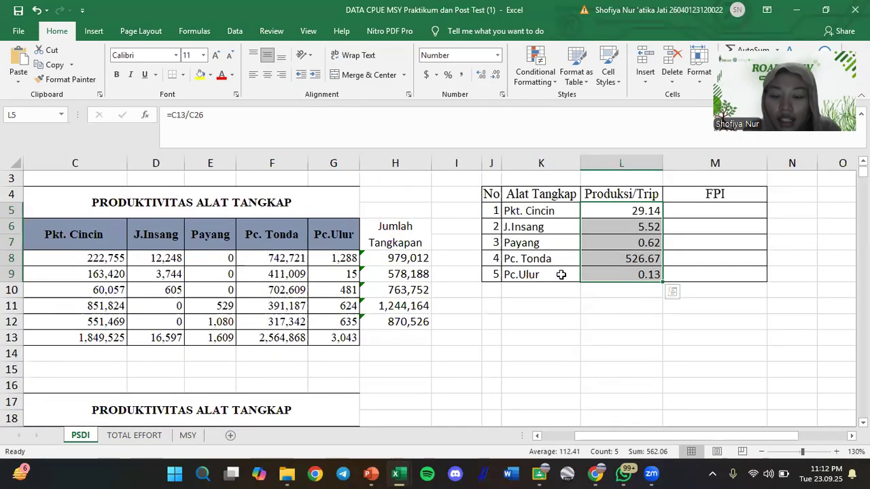
{"action": "left_click", "coordinate": [615, 306]}
{"action": "left_click_drag", "start_coordinate": [639, 211], "coordinate": [636, 274]}
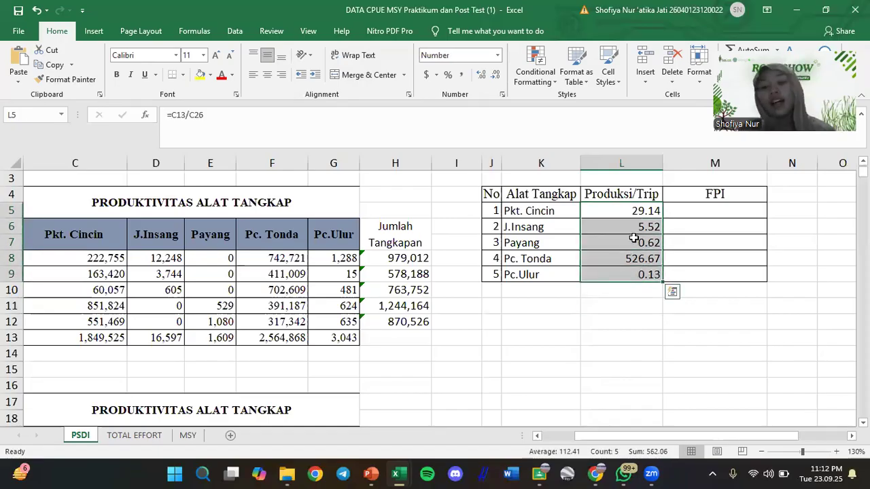
{"action": "left_click", "coordinate": [555, 260]}
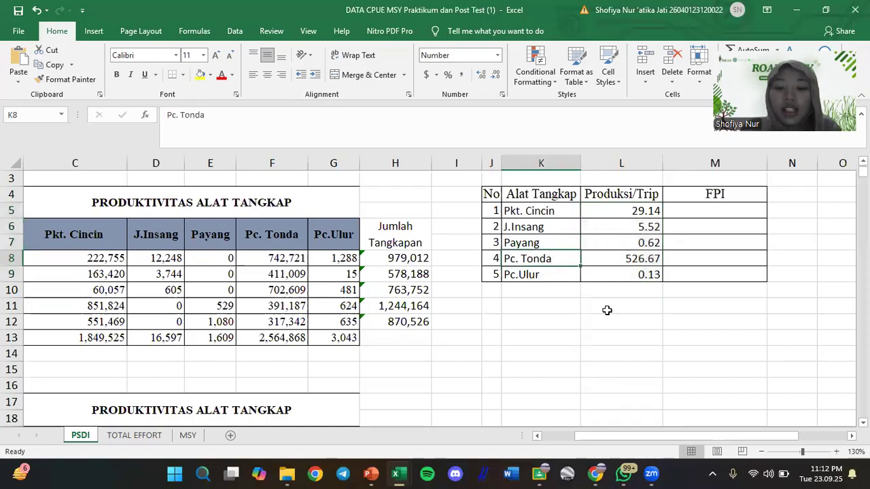
Calculate the FPI of Pkt. Cincin in M5 as =L5/L$8, keeping the row of the Pc. Tonda divisor fixed.
{"action": "left_click", "coordinate": [718, 210]}
{"action": "scroll", "coordinate": [737, 246], "scroll_direction": "up", "scroll_amount": 1}
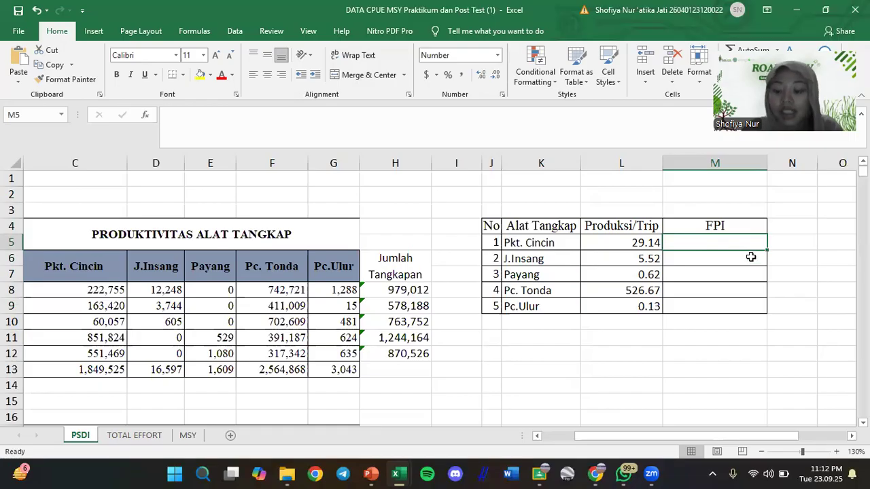
{"action": "type", "text": "="}
{"action": "left_click", "coordinate": [617, 243]}
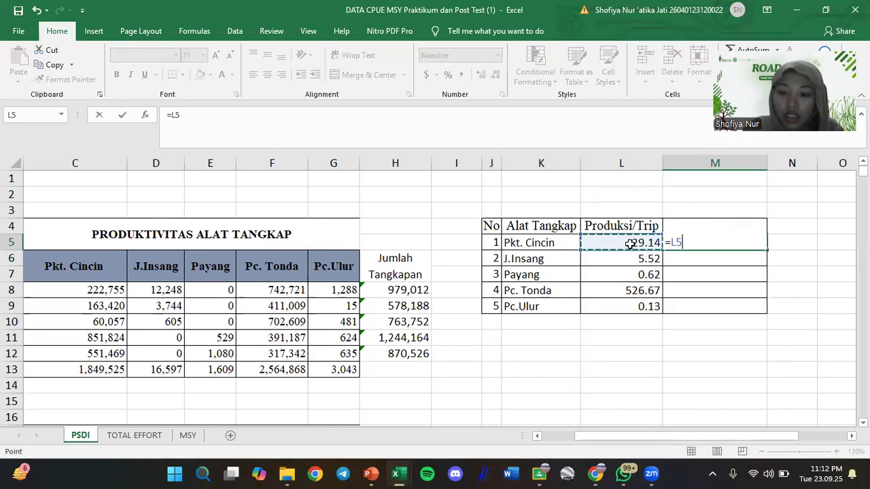
{"action": "type", "text": "/"}
{"action": "left_click", "coordinate": [642, 290]}
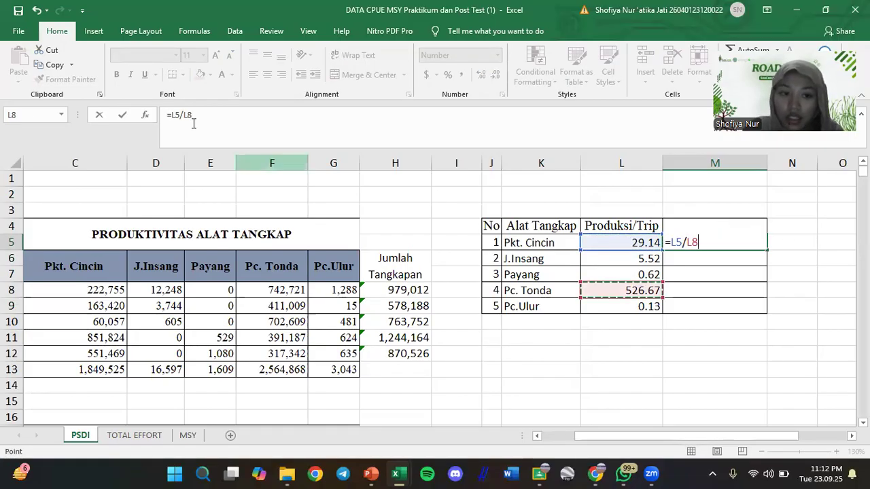
{"action": "left_click", "coordinate": [273, 111]}
{"action": "key", "text": "F4"}
{"action": "key", "text": "F4"}
{"action": "key", "text": "Return"}
Fill the FPI formula from M5 down to M9 for the remaining fishing gears.
{"action": "left_click", "coordinate": [742, 243]}
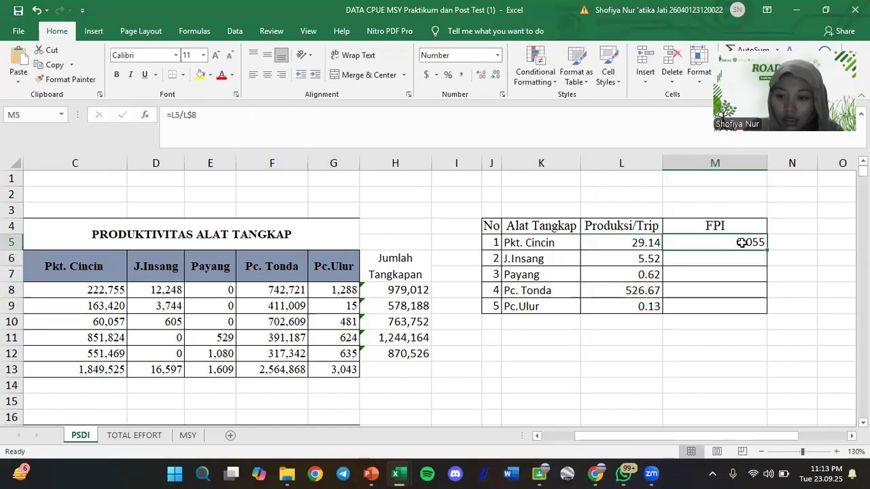
{"action": "left_click_drag", "start_coordinate": [769, 250], "coordinate": [718, 307]}
{"action": "left_click", "coordinate": [788, 307]}
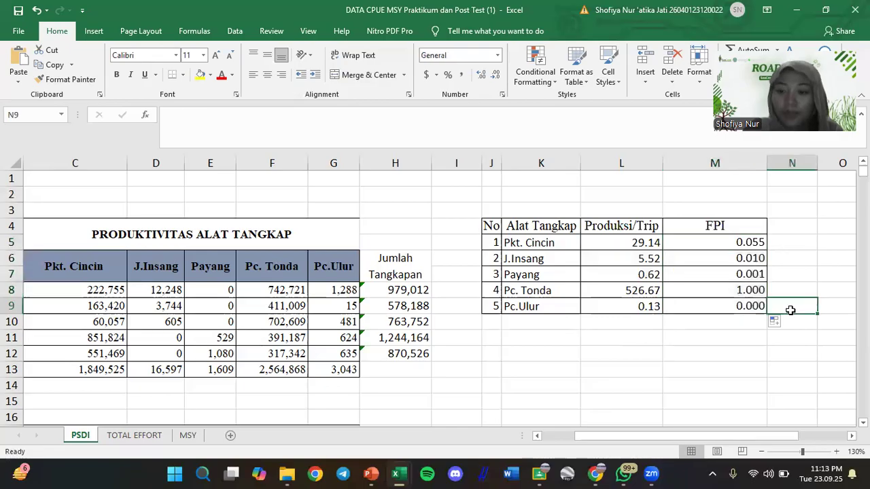
{"action": "left_click", "coordinate": [688, 80]}
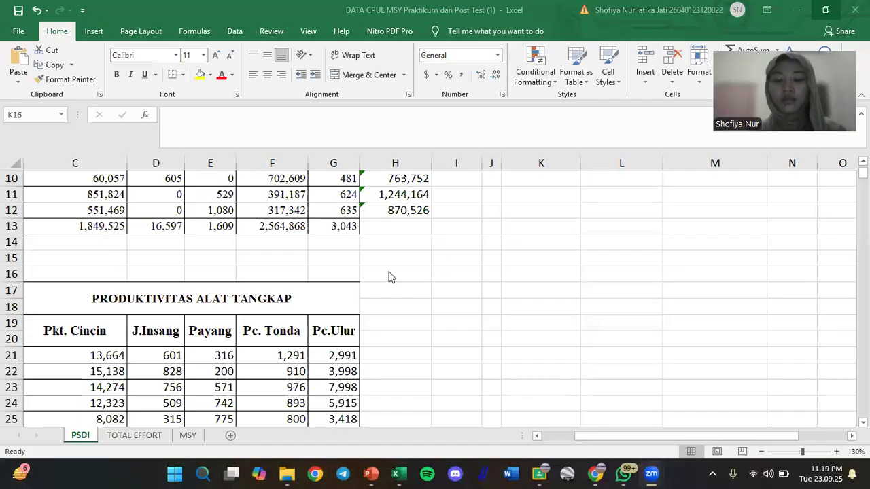
Open the TOTAL EFFORT sheet and go to its empty Produksi/Trip and FPI table in A2:D7.
{"action": "scroll", "coordinate": [388, 274], "scroll_direction": "up", "scroll_amount": 3}
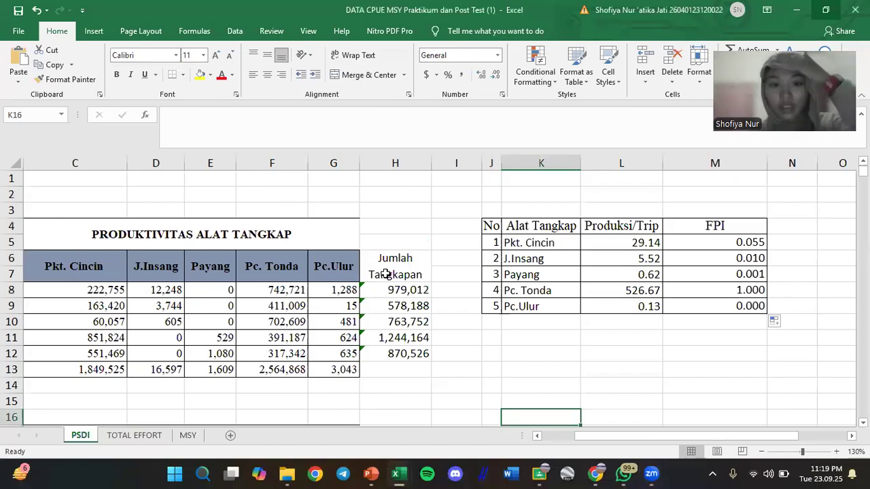
{"action": "left_click", "coordinate": [131, 436]}
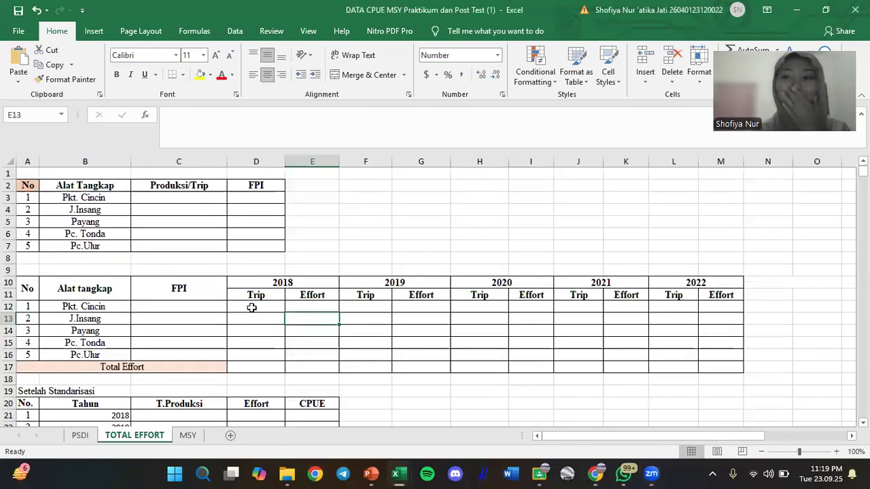
{"action": "left_click", "coordinate": [188, 201]}
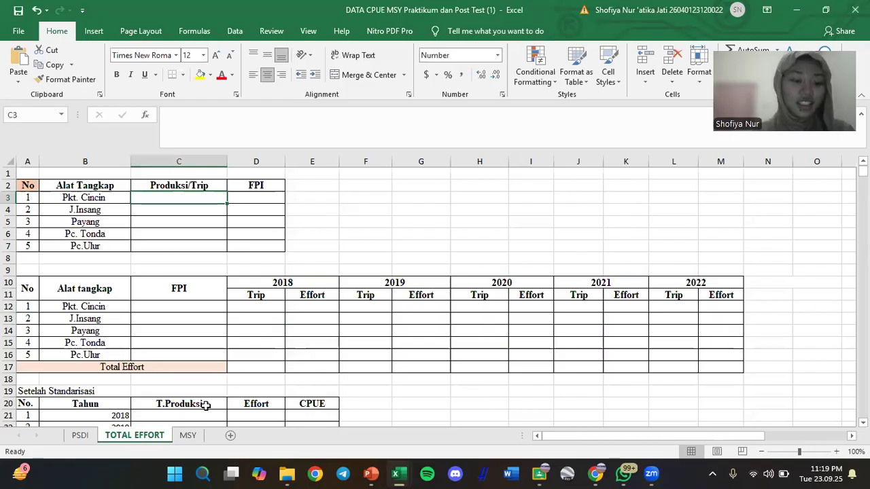
{"action": "left_click_drag", "start_coordinate": [31, 186], "coordinate": [251, 252]}
{"action": "left_click", "coordinate": [178, 210]}
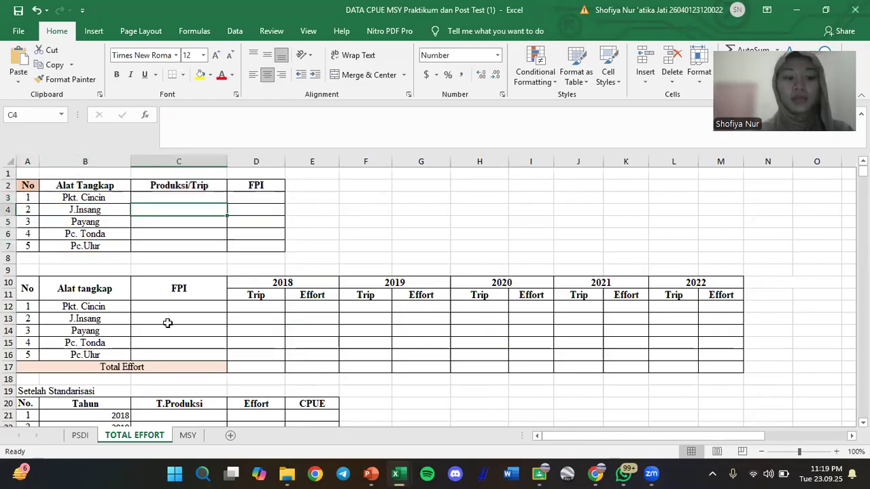
Copy the Produksi/Trip and FPI results in L5:M9 of the PSDI sheet into C3:D7 of TOTAL EFFORT as values only.
{"action": "left_click", "coordinate": [80, 435]}
{"action": "left_click_drag", "start_coordinate": [632, 246], "coordinate": [724, 305]}
{"action": "key", "text": "ctrl+c"}
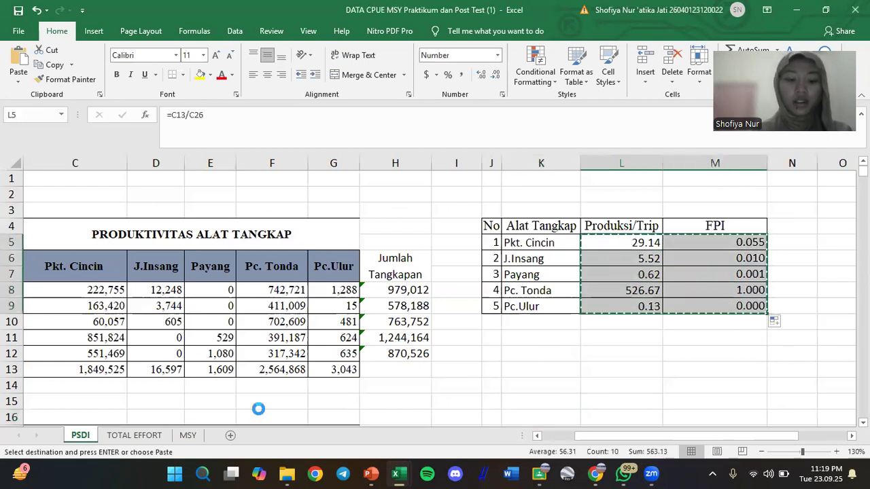
{"action": "left_click", "coordinate": [134, 435]}
{"action": "left_click", "coordinate": [197, 197]}
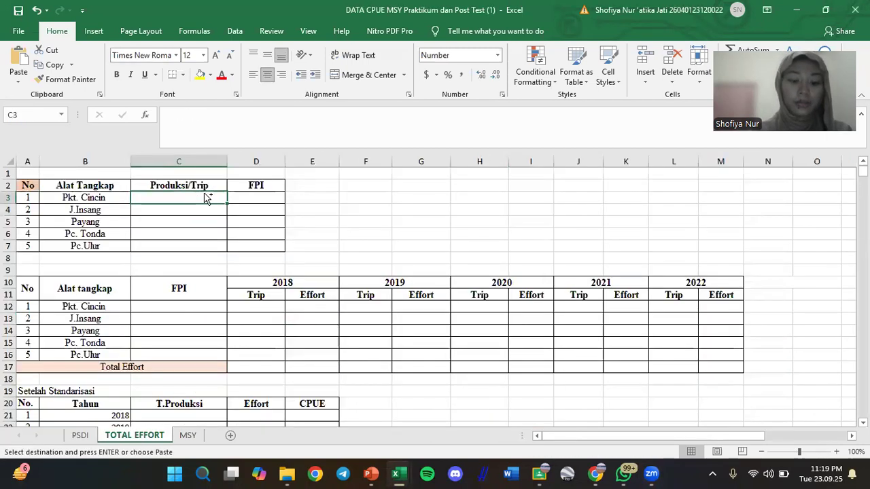
{"action": "key", "text": "ctrl+v"}
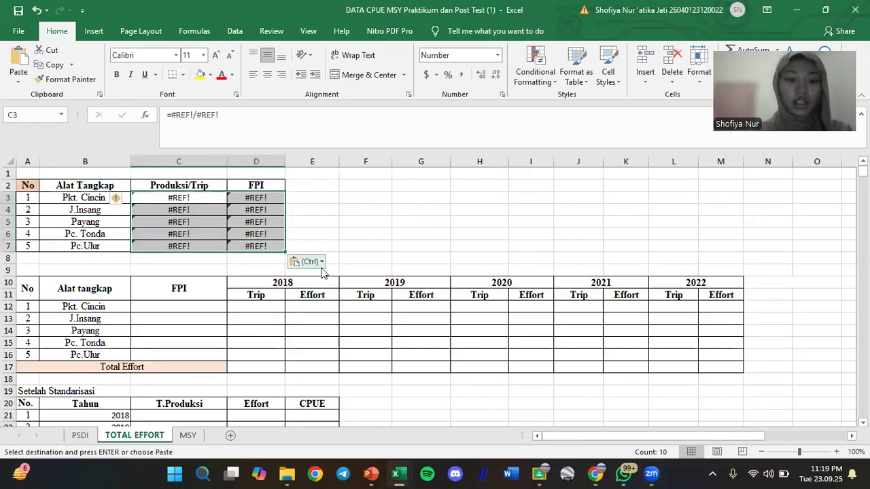
{"action": "left_click", "coordinate": [322, 264]}
{"action": "left_click", "coordinate": [298, 346]}
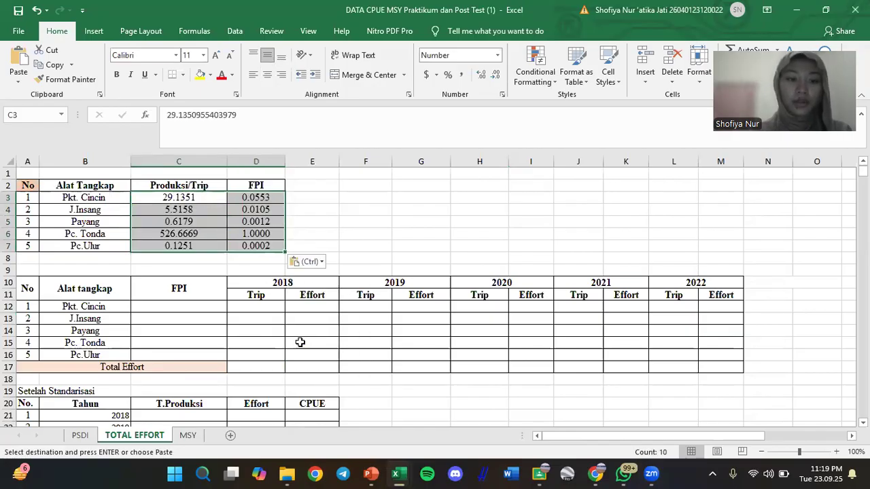
Copy the FPI values in D3:D7 into the FPI column C12:C16 of the effort table.
{"action": "left_click", "coordinate": [185, 309]}
{"action": "scroll", "coordinate": [190, 306], "scroll_direction": "down", "scroll_amount": 1}
{"action": "scroll", "coordinate": [190, 307], "scroll_direction": "up", "scroll_amount": 1}
{"action": "left_click_drag", "start_coordinate": [252, 197], "coordinate": [270, 253]}
{"action": "key", "text": "ctrl+c"}
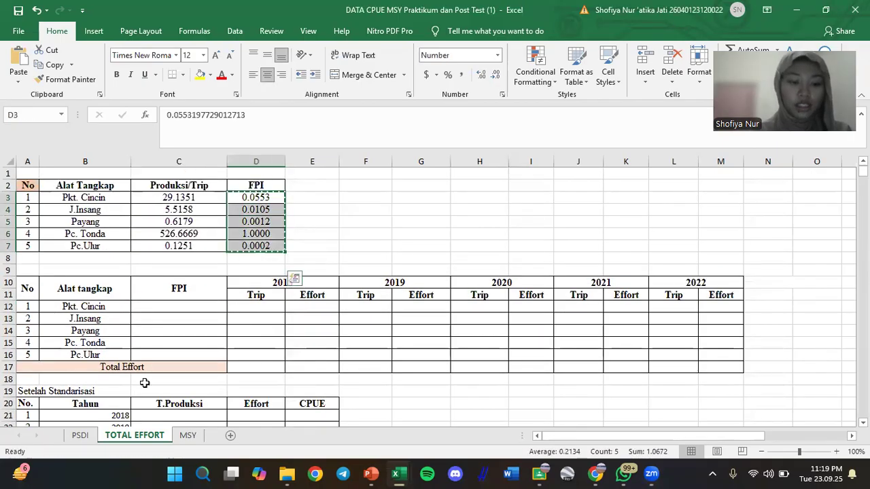
{"action": "left_click", "coordinate": [185, 307]}
{"action": "key", "text": "ctrl+v"}
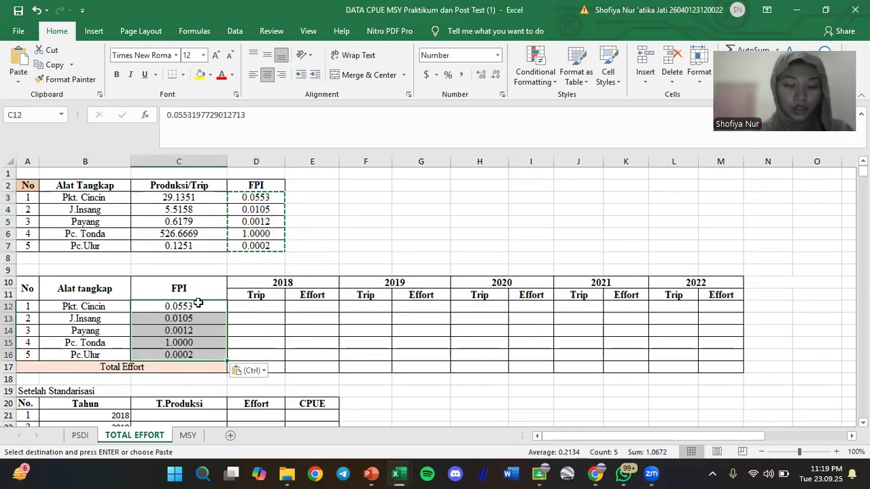
Copy the 2018 trip row C21:G21 from the PSDI sheet and paste it transposed into D12:D16 of TOTAL EFFORT.
{"action": "left_click", "coordinate": [281, 312]}
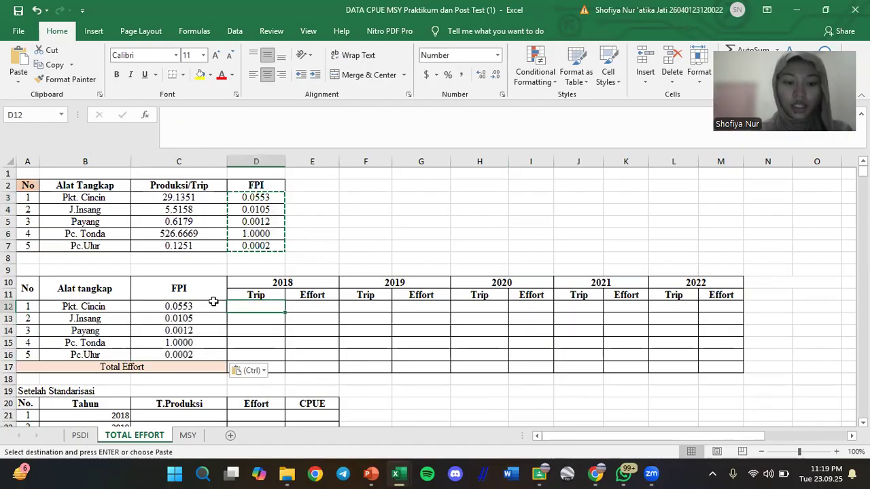
{"action": "left_click_drag", "start_coordinate": [255, 305], "coordinate": [265, 354]}
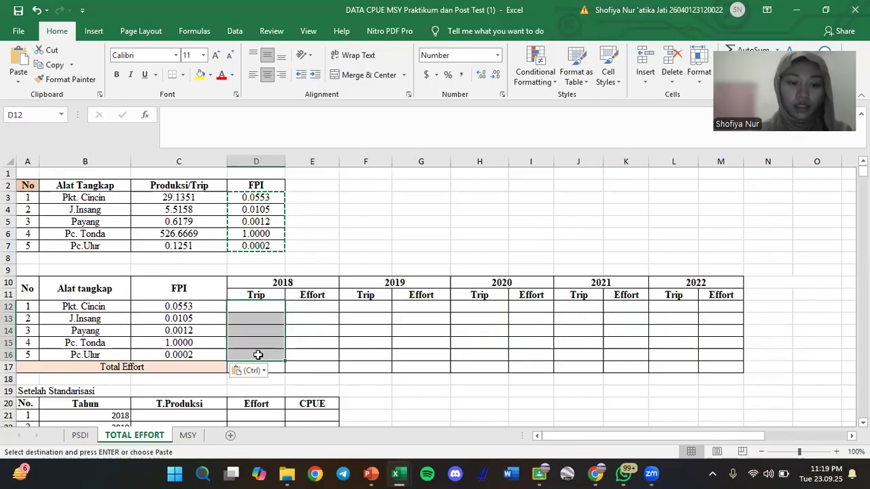
{"action": "left_click", "coordinate": [258, 355]}
{"action": "left_click", "coordinate": [78, 436]}
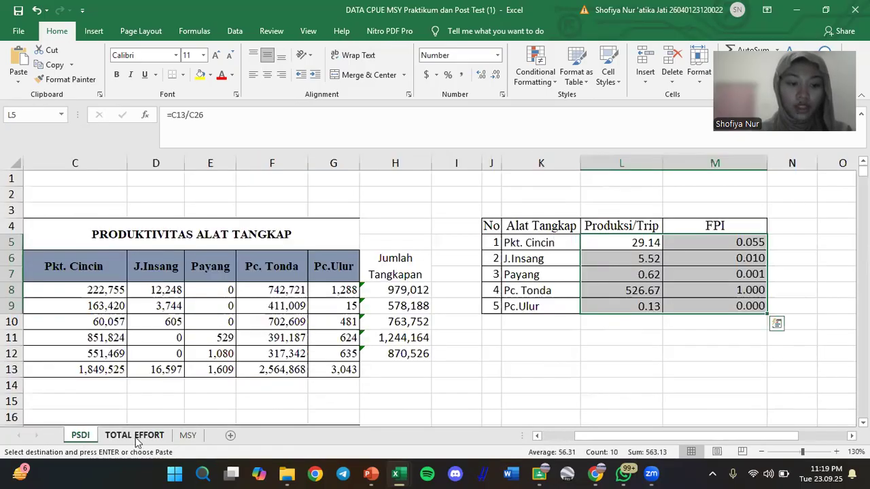
{"action": "left_click", "coordinate": [139, 437]}
{"action": "left_click", "coordinate": [80, 435]}
{"action": "scroll", "coordinate": [125, 340], "scroll_direction": "down", "scroll_amount": 3}
{"action": "scroll", "coordinate": [124, 340], "scroll_direction": "down", "scroll_amount": 2}
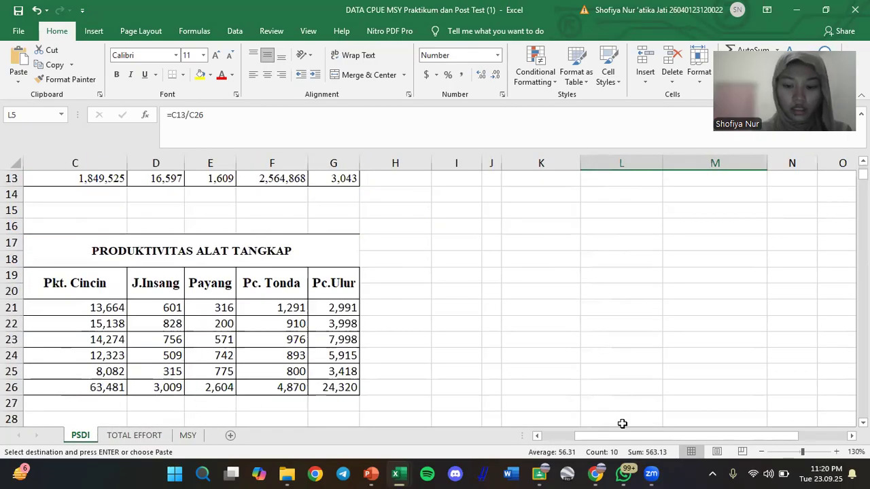
{"action": "left_click_drag", "start_coordinate": [625, 438], "coordinate": [591, 438]}
{"action": "left_click_drag", "start_coordinate": [218, 309], "coordinate": [435, 309]}
{"action": "key", "text": "ctrl+c"}
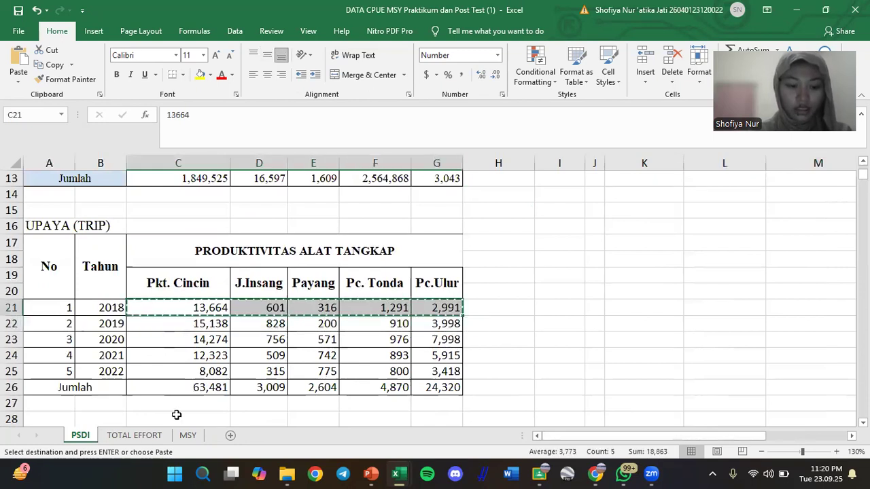
{"action": "left_click", "coordinate": [134, 436]}
{"action": "left_click", "coordinate": [255, 305]}
{"action": "right_click", "coordinate": [256, 307]}
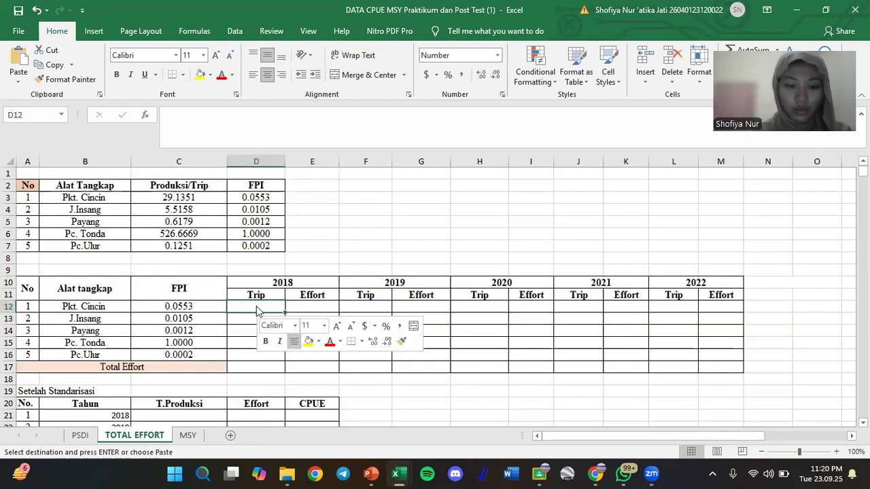
{"action": "left_click", "coordinate": [342, 76]}
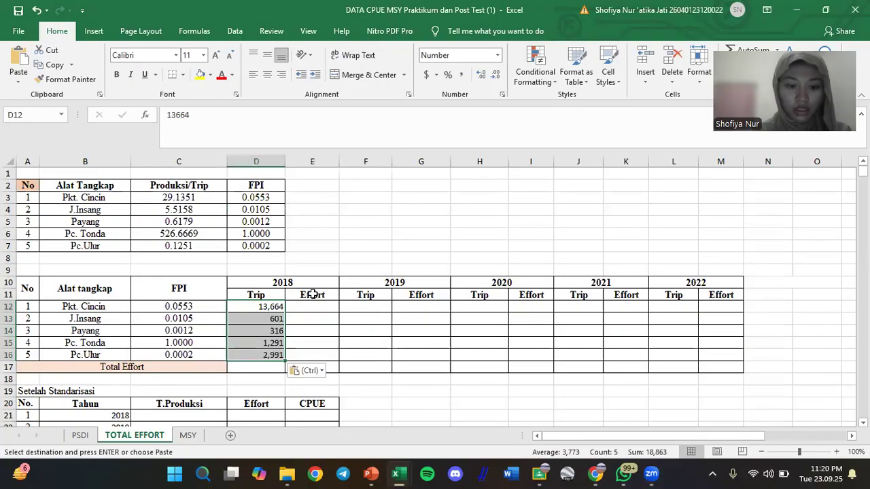
Copy the 2019 trip row C22:G22 from the PSDI sheet and paste it transposed into F12:F16 of TOTAL EFFORT.
{"action": "left_click", "coordinate": [312, 309]}
{"action": "left_click", "coordinate": [373, 308]}
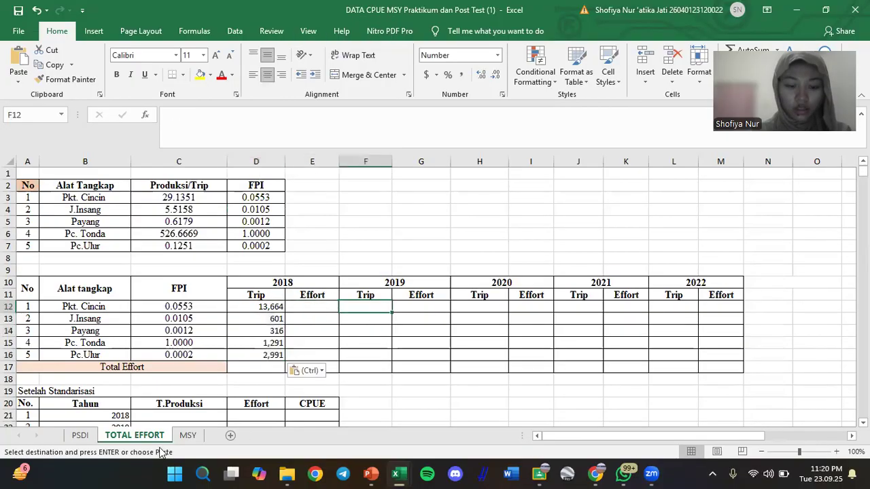
{"action": "left_click", "coordinate": [85, 435]}
{"action": "left_click_drag", "start_coordinate": [193, 326], "coordinate": [429, 325]}
{"action": "key", "text": "ctrl+c"}
{"action": "left_click", "coordinate": [134, 435]}
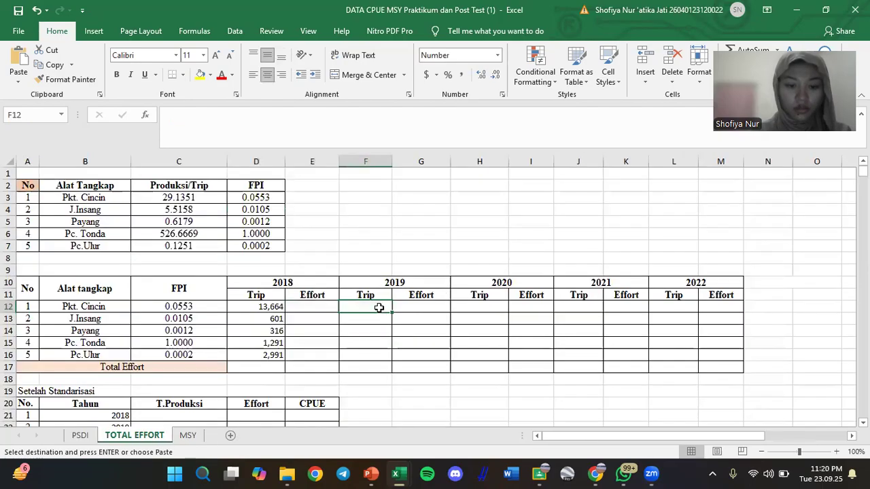
{"action": "right_click", "coordinate": [379, 308]}
{"action": "left_click", "coordinate": [463, 82]}
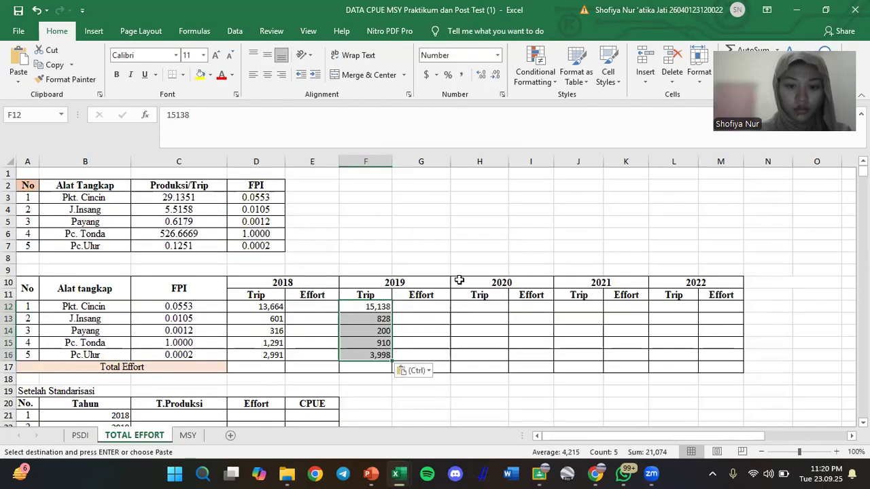
Copy the 2020 trip row C23:G23 from the PSDI sheet and paste it transposed into H12:H16 of TOTAL EFFORT.
{"action": "left_click", "coordinate": [79, 435]}
{"action": "left_click_drag", "start_coordinate": [171, 343], "coordinate": [435, 337]}
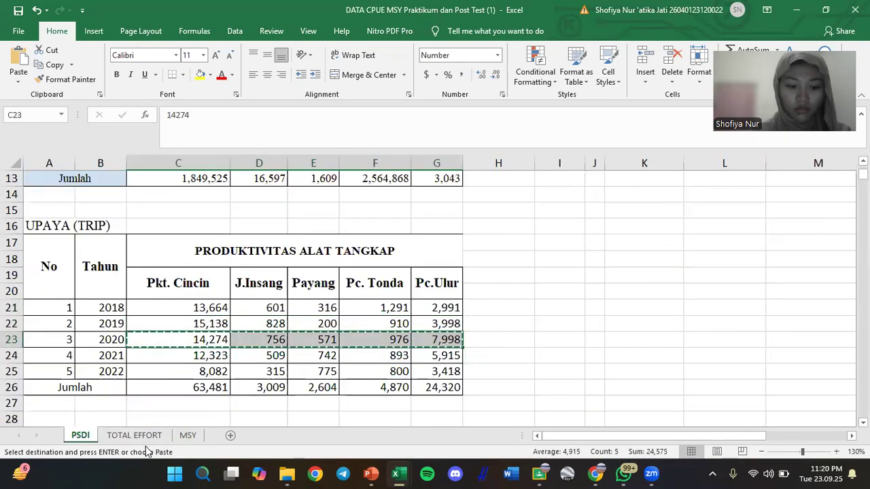
{"action": "left_click", "coordinate": [134, 435]}
{"action": "left_click", "coordinate": [470, 309]}
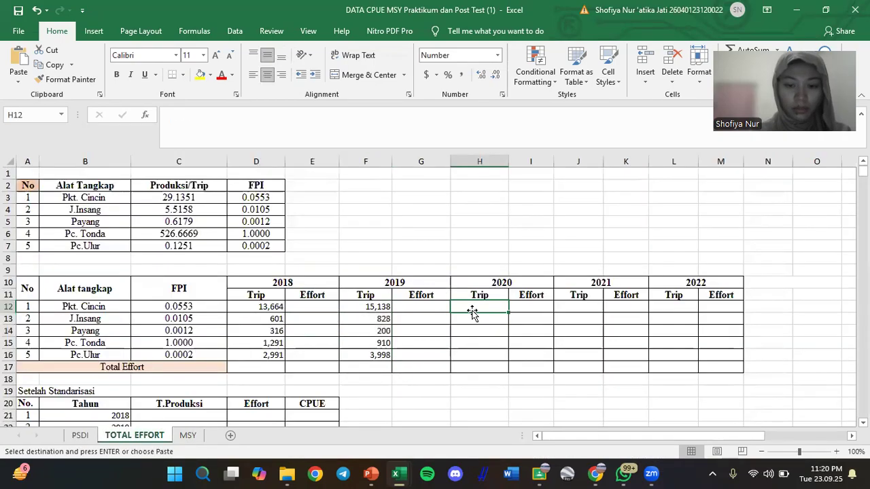
{"action": "right_click", "coordinate": [481, 310]}
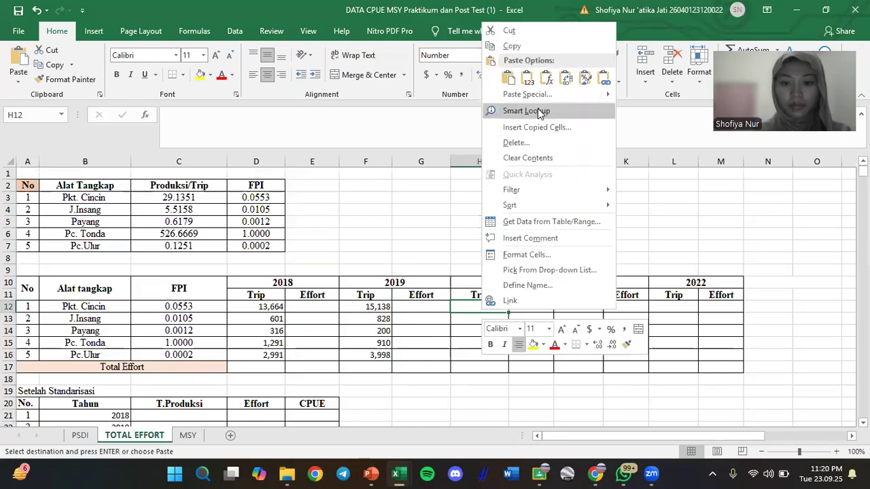
{"action": "left_click", "coordinate": [566, 79]}
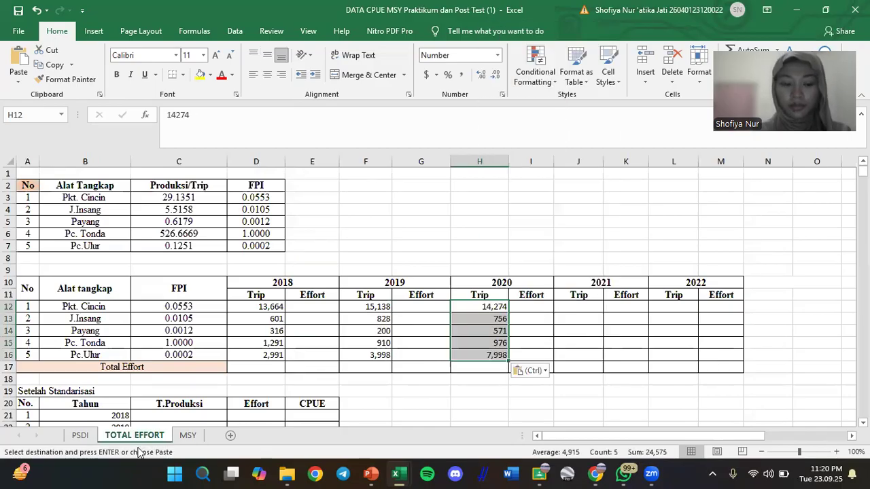
Copy the 2021 trip row C24:G24 from the PSDI sheet and paste it transposed into J12:J16 of TOTAL EFFORT.
{"action": "left_click", "coordinate": [80, 435]}
{"action": "left_click_drag", "start_coordinate": [205, 358], "coordinate": [448, 356]}
{"action": "key", "text": "ctrl+c"}
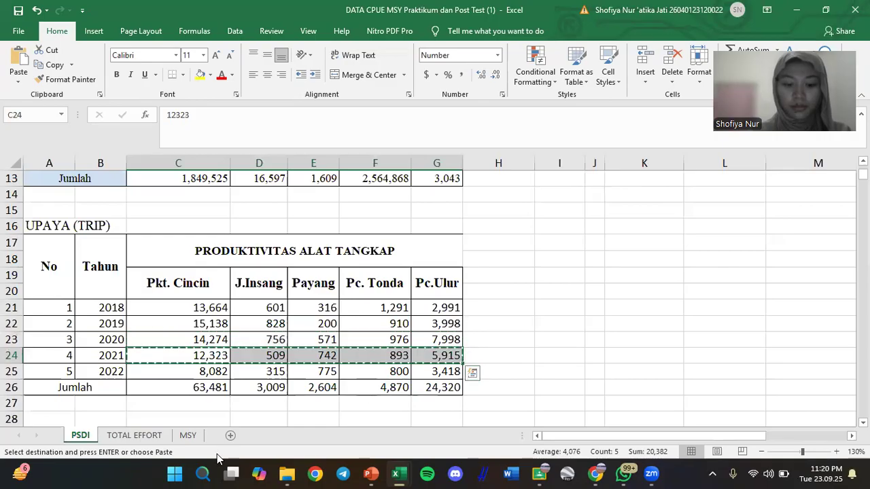
{"action": "left_click", "coordinate": [129, 437]}
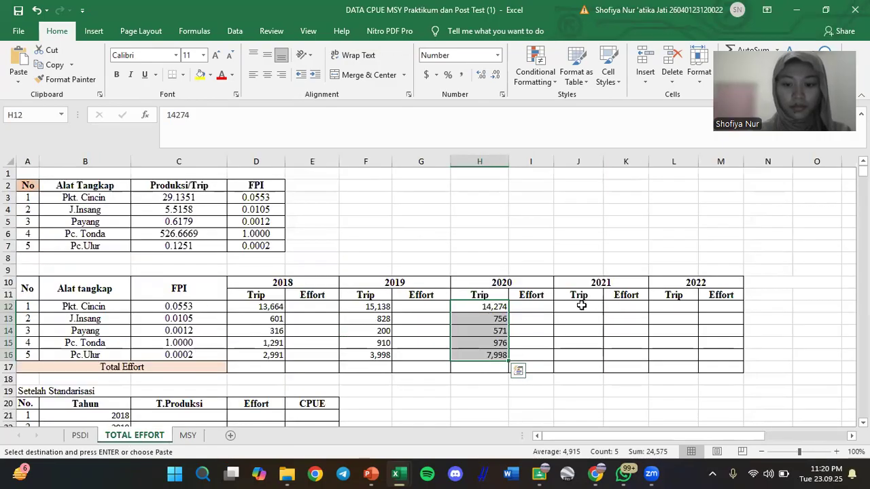
{"action": "left_click", "coordinate": [581, 305]}
{"action": "right_click", "coordinate": [582, 305]}
{"action": "left_click", "coordinate": [668, 76]}
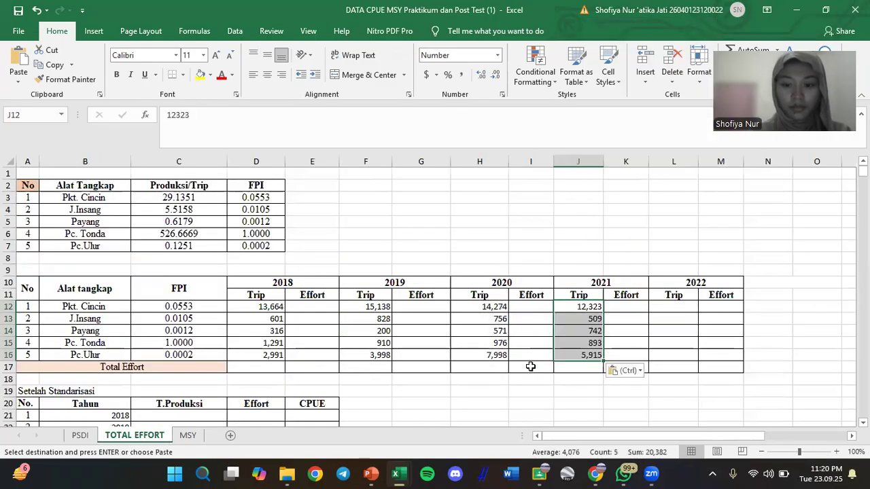
Copy the 2022 trip row C25:G25 from the PSDI sheet and paste it transposed into L12:L16 of TOTAL EFFORT.
{"action": "left_click", "coordinate": [81, 436]}
{"action": "left_click_drag", "start_coordinate": [180, 371], "coordinate": [445, 371]}
{"action": "key", "text": "ctrl+c"}
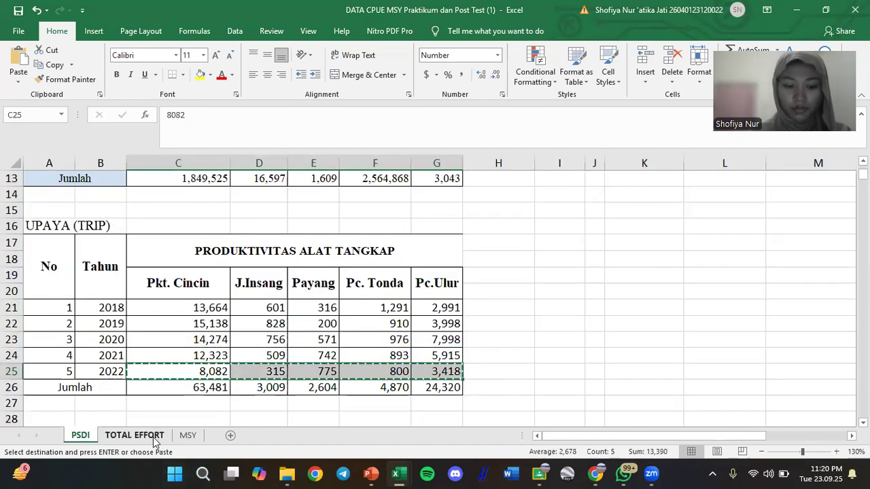
{"action": "left_click", "coordinate": [150, 437]}
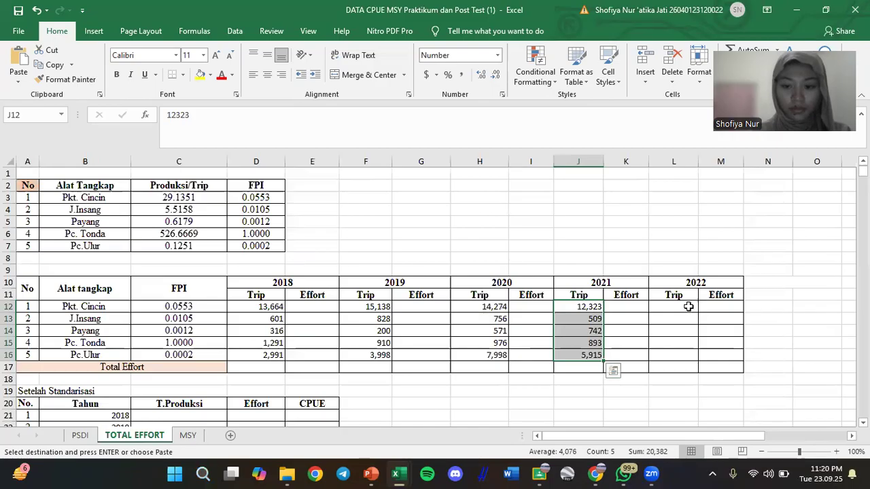
{"action": "left_click", "coordinate": [681, 307]}
{"action": "right_click", "coordinate": [682, 307]}
{"action": "left_click", "coordinate": [767, 74]}
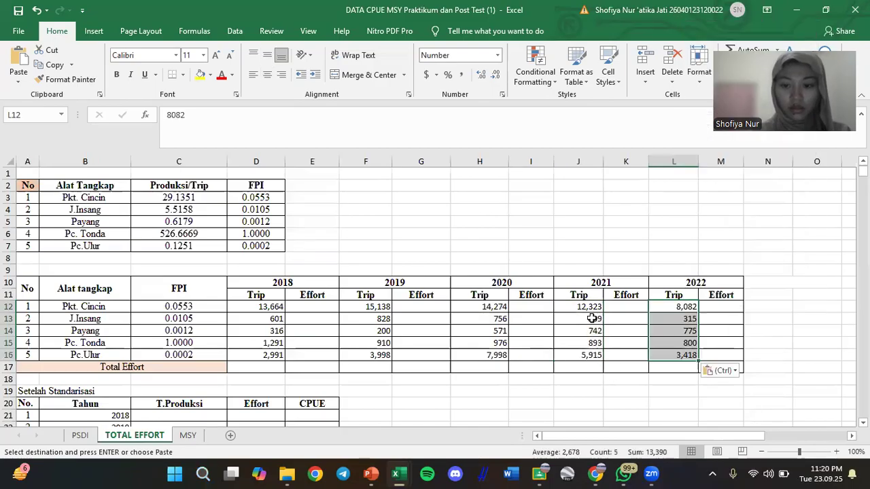
Calculate the 2018 Effort of Pkt. Cincin in E12 as =C12*D12 and fill the formula down to E16.
{"action": "left_click", "coordinate": [532, 346]}
{"action": "left_click", "coordinate": [301, 310]}
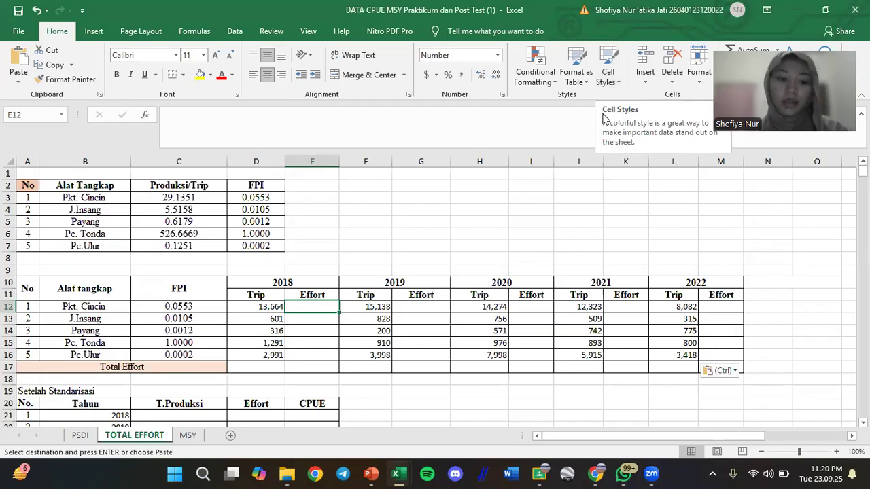
{"action": "type", "text": "="}
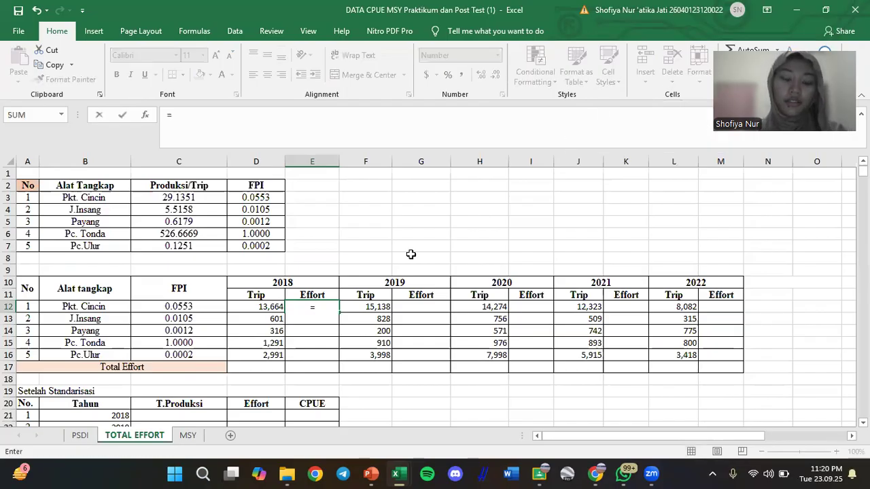
{"action": "left_click", "coordinate": [194, 308]}
{"action": "type", "text": "*"}
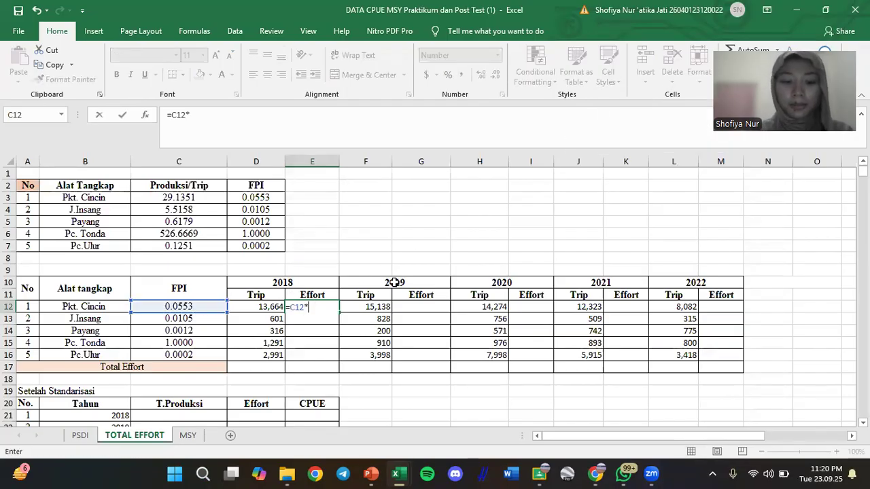
{"action": "left_click", "coordinate": [270, 308]}
{"action": "key", "text": "ctrl+Return"}
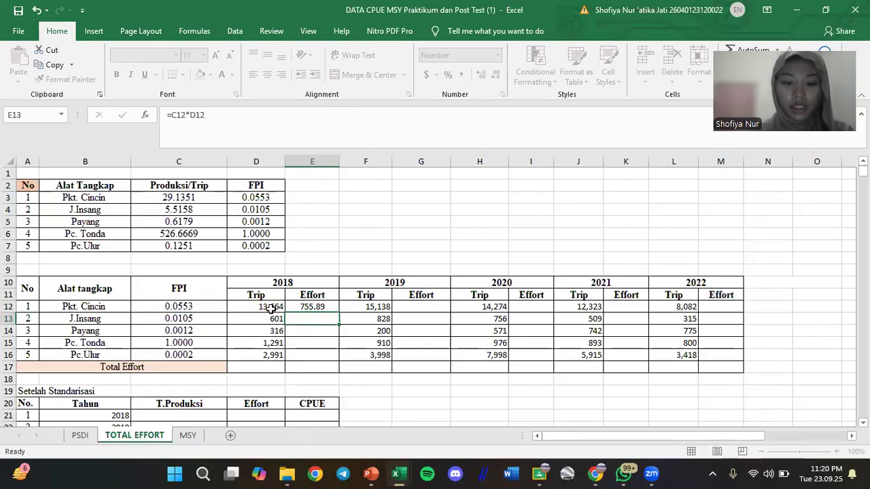
{"action": "left_click_drag", "start_coordinate": [339, 312], "coordinate": [337, 356]}
Calculate the 2019 Effort of Pkt. Cincin in G12 as =C12*F12 and fill the formula down to G16.
{"action": "left_click", "coordinate": [419, 314]}
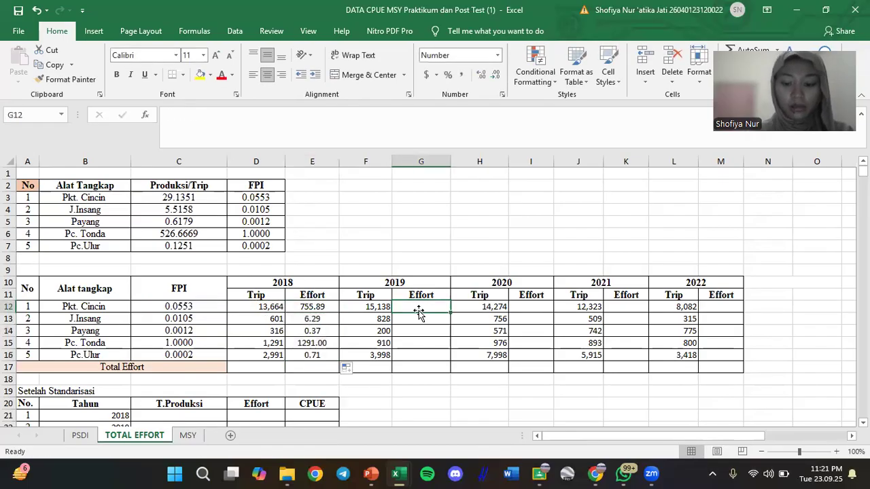
{"action": "type", "text": "="}
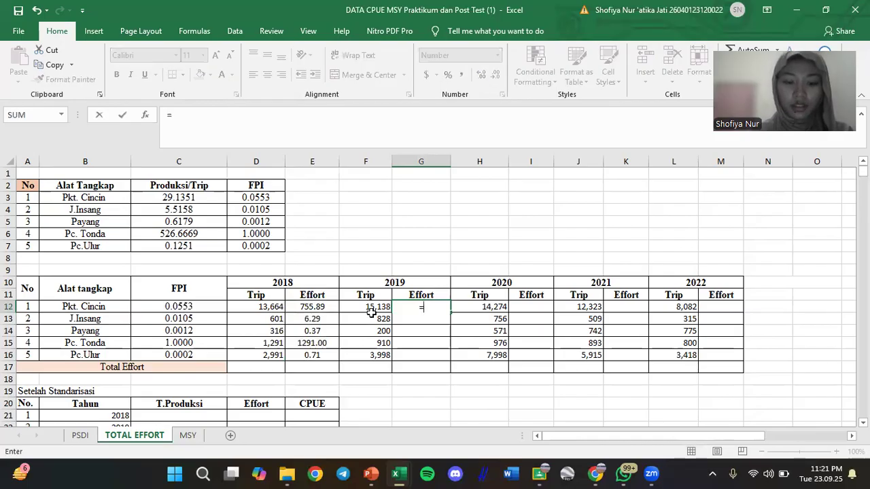
{"action": "left_click", "coordinate": [209, 307]}
{"action": "type", "text": "*"}
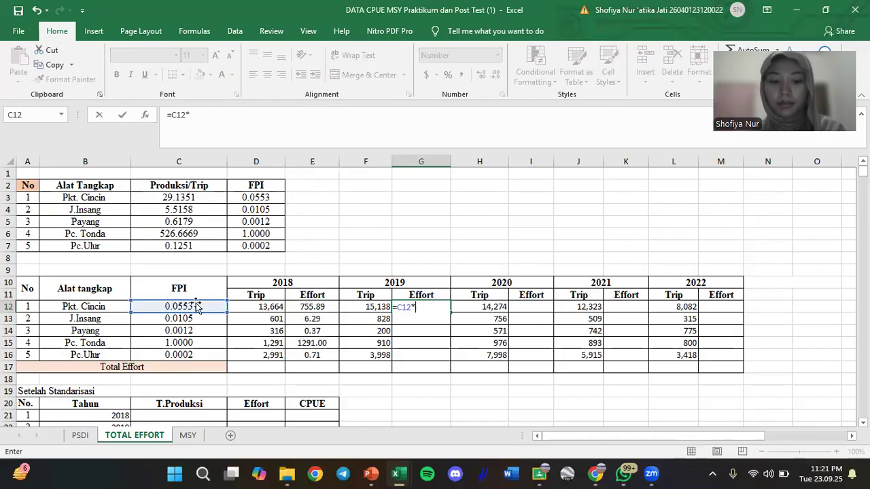
{"action": "left_click", "coordinate": [379, 307]}
{"action": "key", "text": "Return"}
{"action": "left_click", "coordinate": [435, 305]}
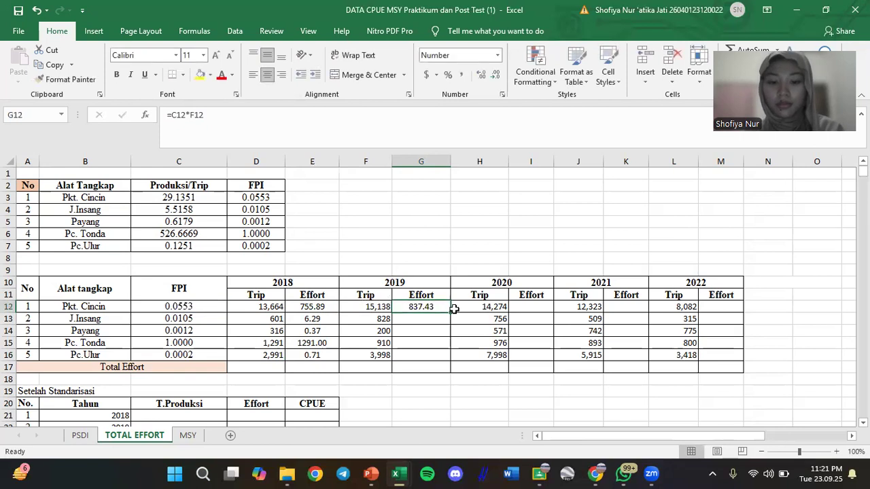
{"action": "left_click_drag", "start_coordinate": [452, 313], "coordinate": [453, 359]}
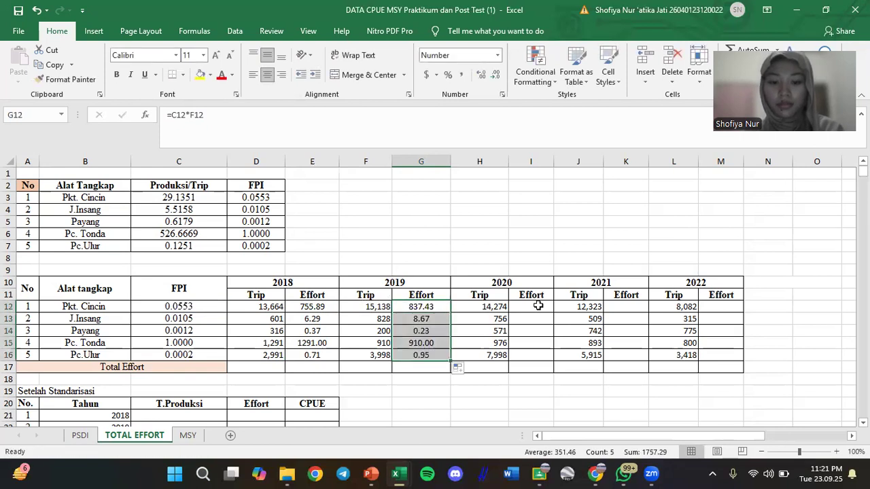
{"action": "left_click", "coordinate": [537, 307]}
{"action": "type", "text": "="}
{"action": "left_click", "coordinate": [486, 307]}
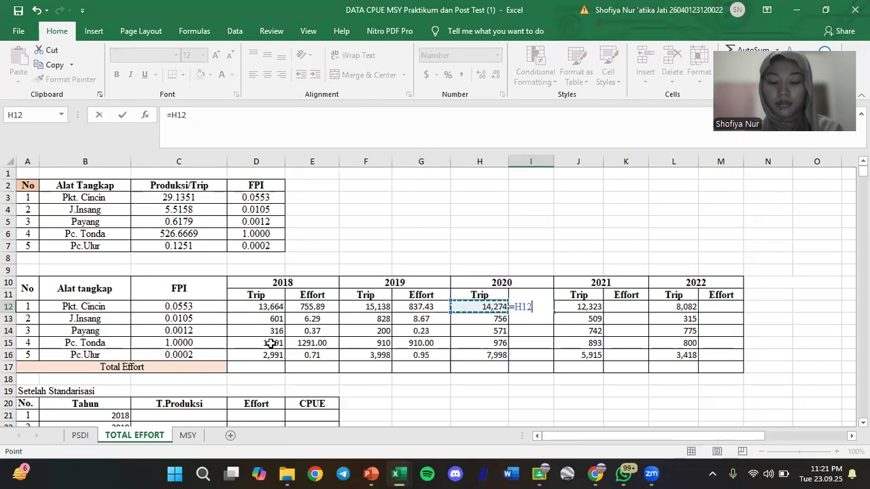
{"action": "key", "text": "Return"}
{"action": "type", "text": "8"}
{"action": "left_click", "coordinate": [210, 310]}
{"action": "key", "text": "Return"}
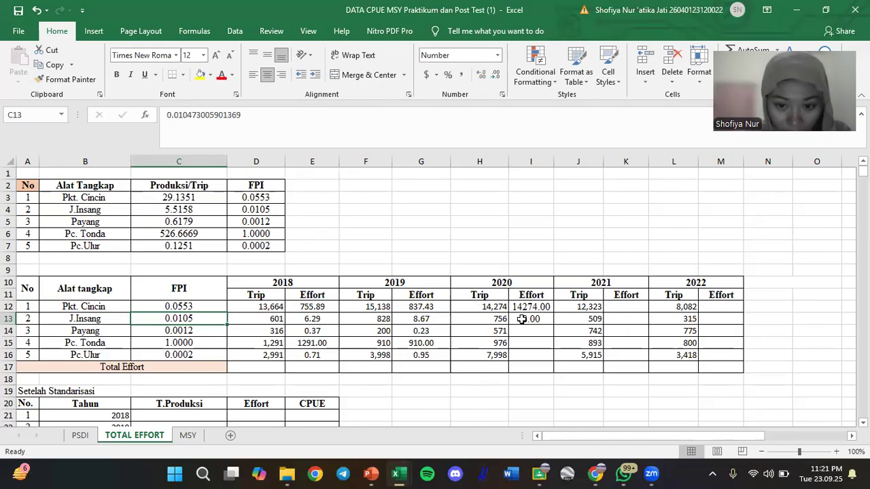
{"action": "left_click", "coordinate": [519, 321]}
{"action": "left_click", "coordinate": [538, 308]}
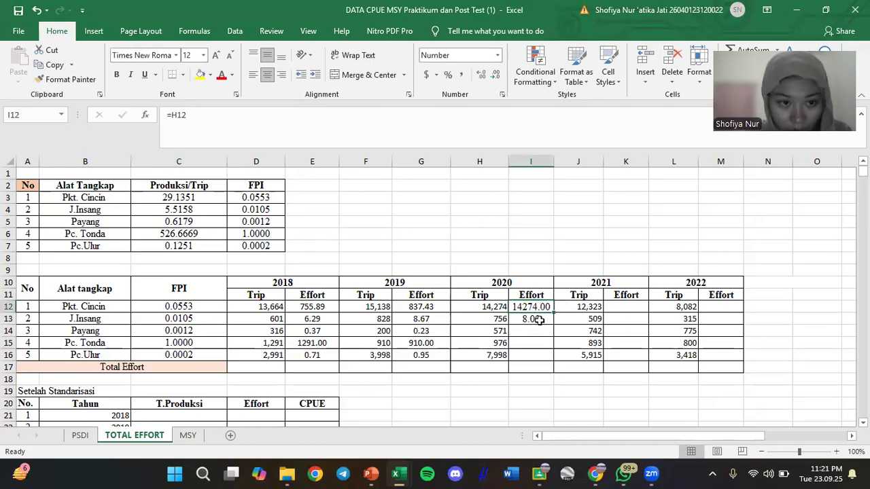
{"action": "left_click", "coordinate": [540, 322]}
{"action": "left_click_drag", "start_coordinate": [545, 309], "coordinate": [547, 325]}
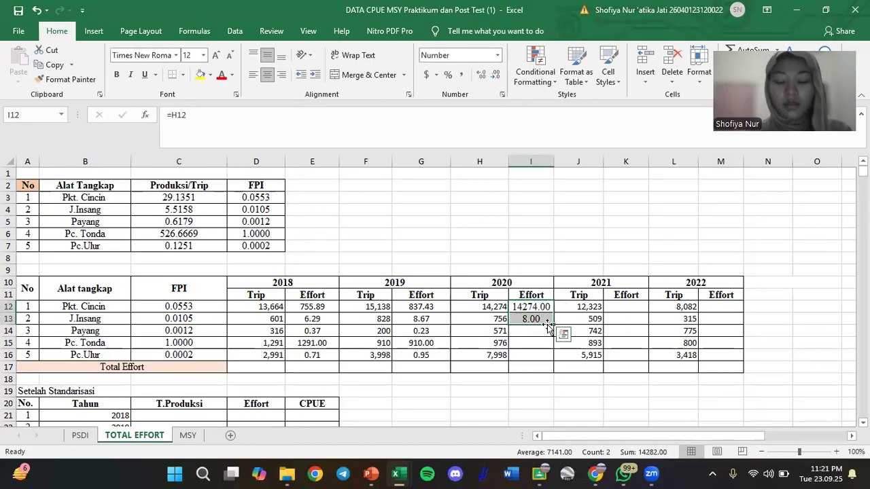
{"action": "key", "text": "BackSpace"}
{"action": "left_click", "coordinate": [538, 306]}
{"action": "left_click", "coordinate": [610, 330]}
{"action": "left_click", "coordinate": [536, 319]}
{"action": "left_click", "coordinate": [578, 307]}
Try to calculate the 2020 Effort of Pkt. Cincin in I12 as =H11*C12.
{"action": "left_click", "coordinate": [547, 307]}
{"action": "type", "text": "="}
{"action": "left_click", "coordinate": [492, 310]}
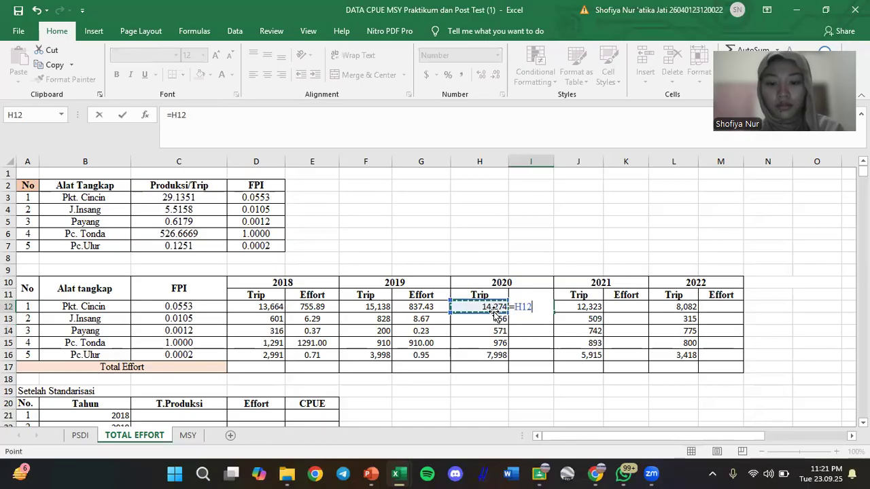
{"action": "key", "text": "Up"}
{"action": "type", "text": "*"}
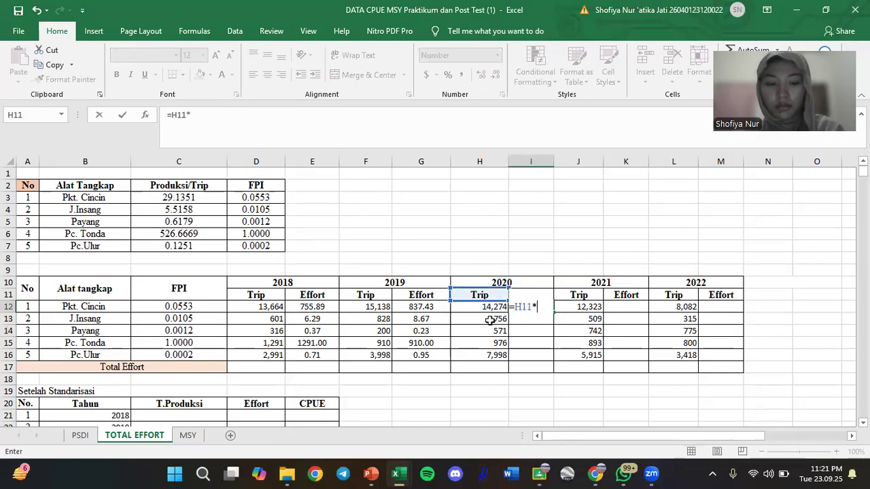
{"action": "left_click", "coordinate": [190, 311]}
{"action": "left_click", "coordinate": [122, 115]}
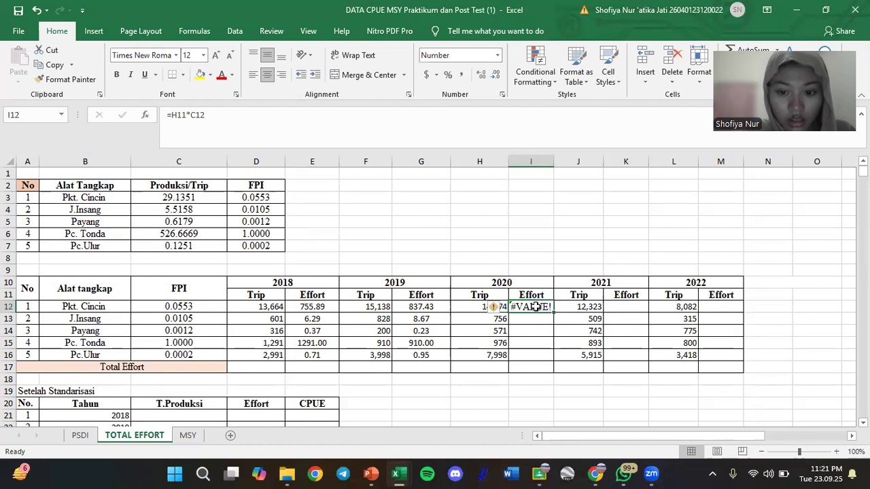
Try =C12*I16 as the 2020 Effort formula in I12 and clear the cell again.
{"action": "double_click", "coordinate": [530, 306]}
{"action": "key", "text": "Escape"}
{"action": "type", "text": "="}
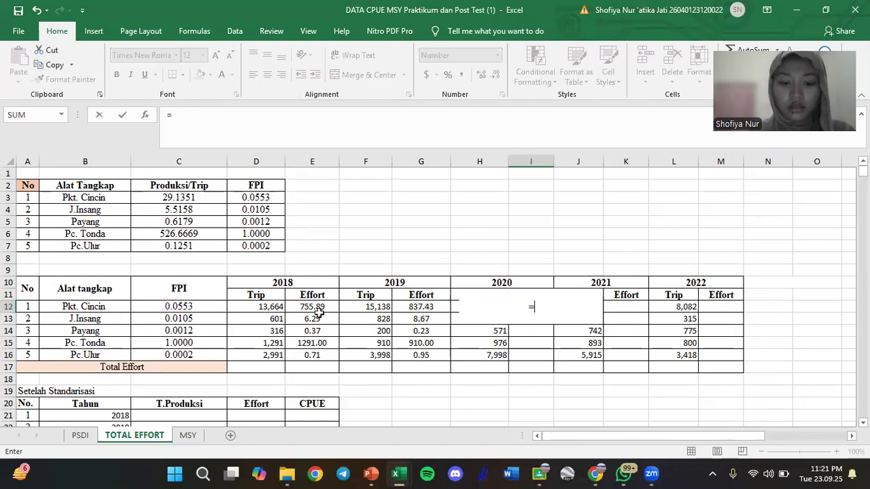
{"action": "left_click", "coordinate": [219, 311]}
{"action": "type", "text": "*"}
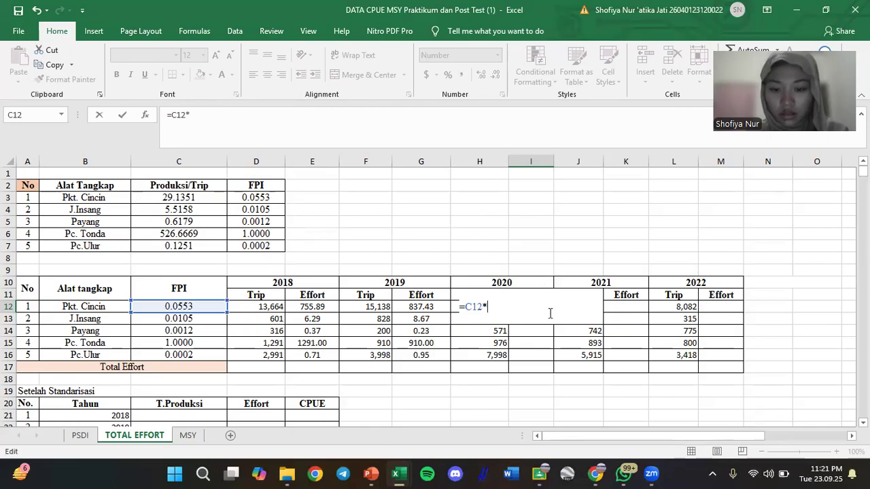
{"action": "left_click", "coordinate": [545, 353]}
{"action": "key", "text": "Return"}
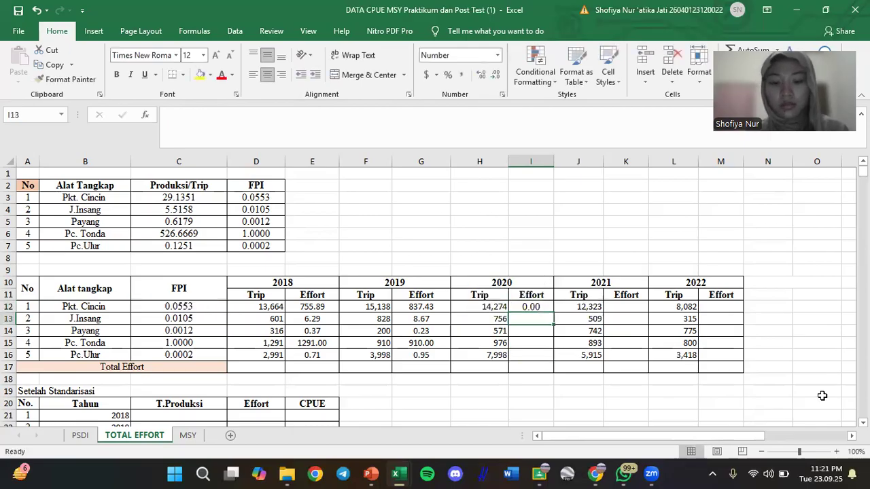
{"action": "left_click", "coordinate": [540, 308]}
{"action": "key", "text": "BackSpace"}
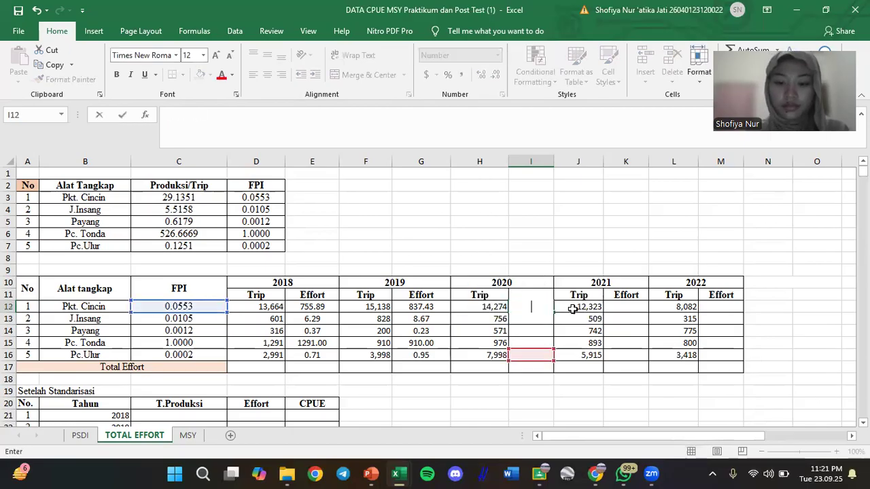
{"action": "left_click", "coordinate": [573, 318]}
{"action": "left_click", "coordinate": [524, 313]}
{"action": "left_click_drag", "start_coordinate": [524, 313], "coordinate": [528, 313]}
{"action": "left_click", "coordinate": [572, 314]}
Calculate the 2020 Effort of Pkt. Cincin in I12 as =H12*C12 and fill the formula down to I16.
{"action": "left_click", "coordinate": [543, 309]}
{"action": "type", "text": "="}
{"action": "left_click", "coordinate": [483, 307]}
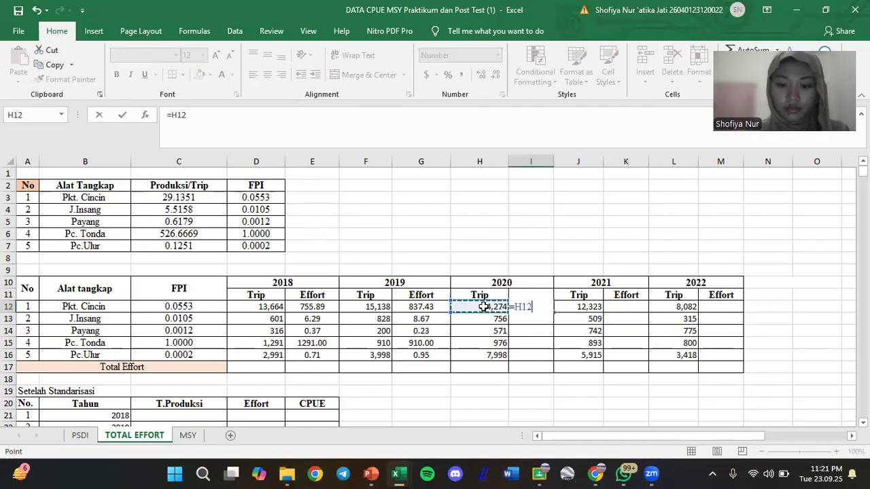
{"action": "type", "text": "*"}
{"action": "left_click", "coordinate": [212, 308]}
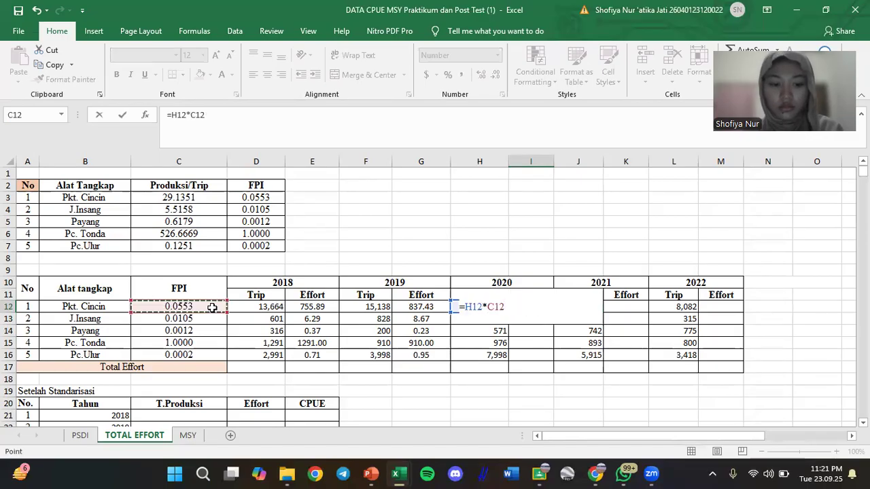
{"action": "key", "text": "Return"}
{"action": "left_click", "coordinate": [537, 336]}
{"action": "left_click", "coordinate": [531, 309]}
{"action": "left_click_drag", "start_coordinate": [555, 314], "coordinate": [550, 354]}
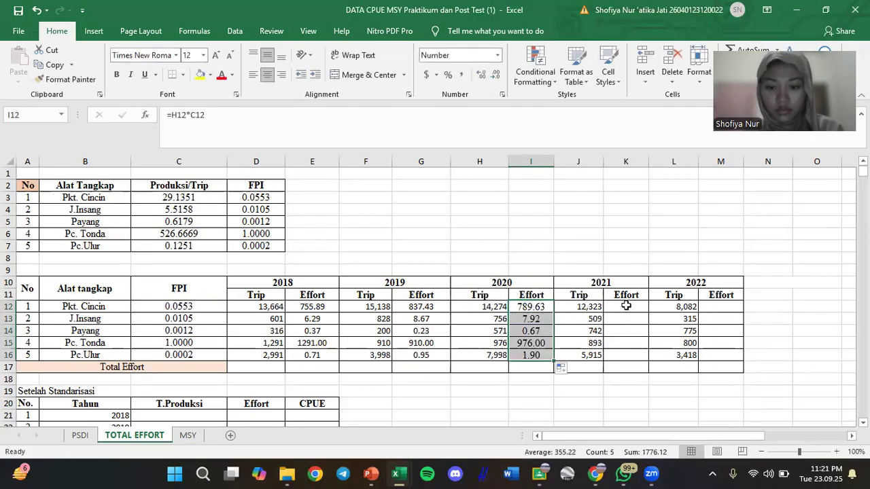
Calculate the 2021 Effort of Pkt. Cincin in K12 as =J12*C12 and fill the formula down to K16.
{"action": "left_click", "coordinate": [626, 307]}
{"action": "type", "text": "="}
{"action": "left_click", "coordinate": [592, 307]}
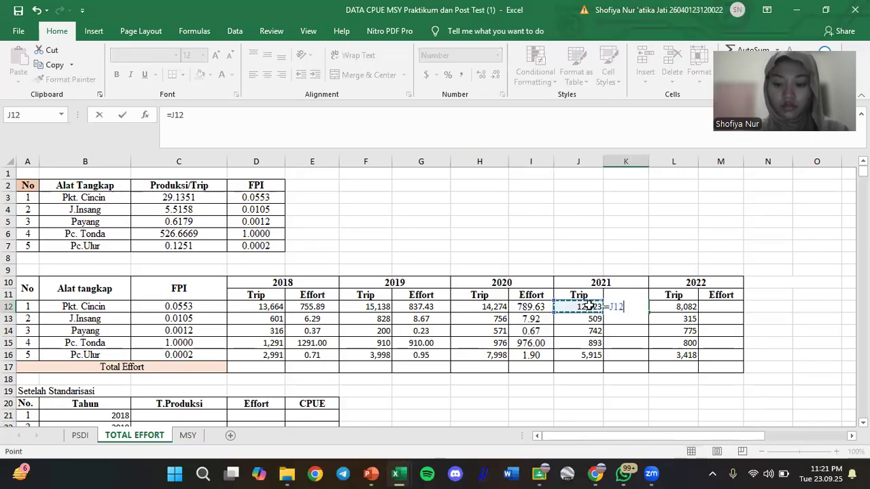
{"action": "type", "text": "*"}
{"action": "left_click", "coordinate": [214, 309]}
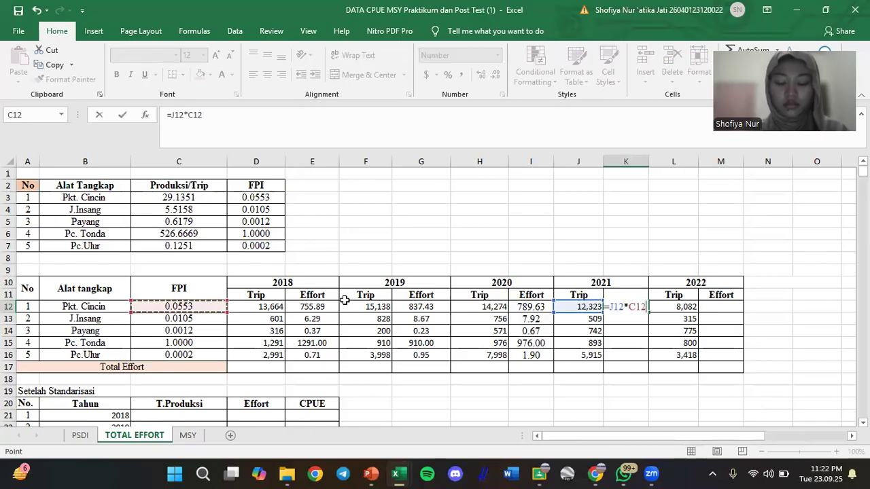
{"action": "key", "text": "Return"}
{"action": "left_click", "coordinate": [611, 309]}
{"action": "left_click_drag", "start_coordinate": [648, 313], "coordinate": [641, 356]}
Calculate the 2022 Effort of Pkt. Cincin in M12 as =L12*C12 and fill the formula down to M16.
{"action": "left_click", "coordinate": [735, 305]}
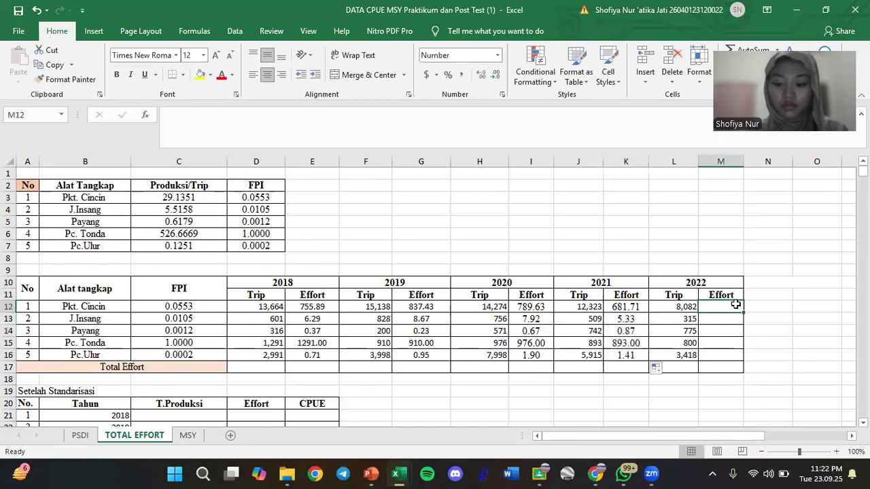
{"action": "type", "text": "="}
{"action": "left_click", "coordinate": [685, 307]}
{"action": "type", "text": "*"}
{"action": "left_click", "coordinate": [211, 307]}
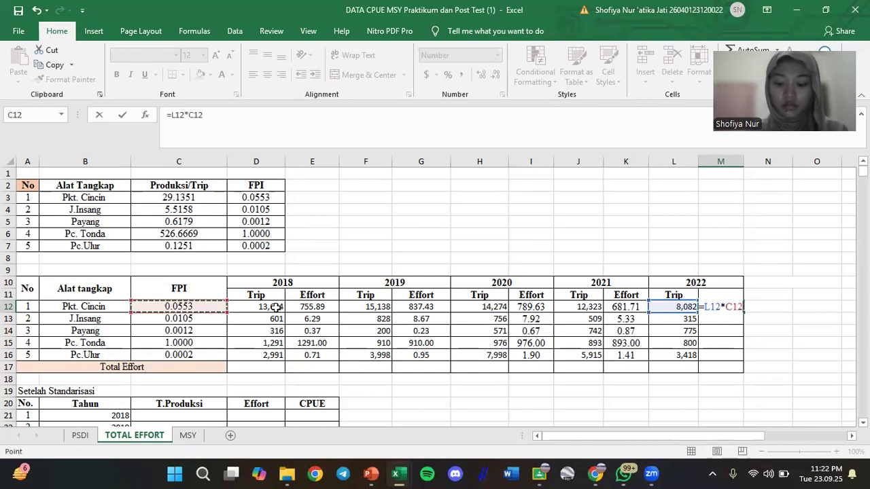
{"action": "key", "text": "Return"}
{"action": "left_click", "coordinate": [729, 309]}
{"action": "left_click_drag", "start_coordinate": [743, 312], "coordinate": [742, 357]}
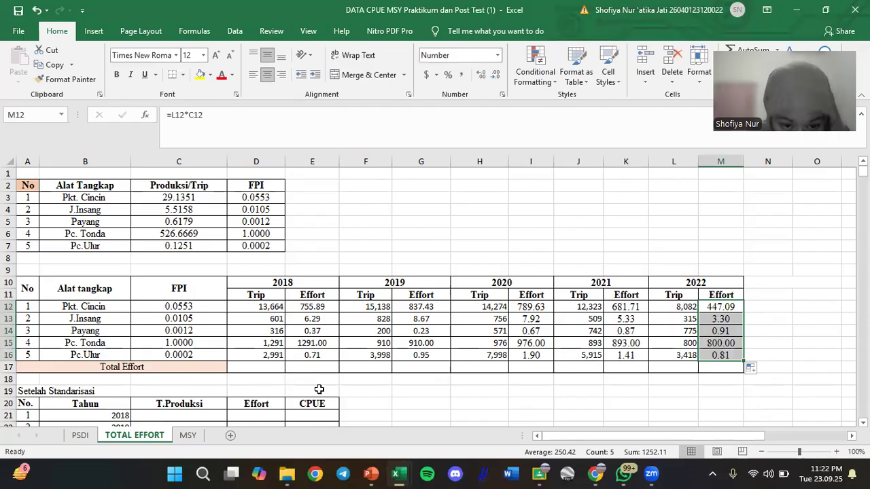
In the Total Effort row, sum the 2018 Effort E12:E16 in E17 and the 2019 Effort G12:G16 in G17.
{"action": "left_click", "coordinate": [320, 370]}
{"action": "type", "text": "=su"}
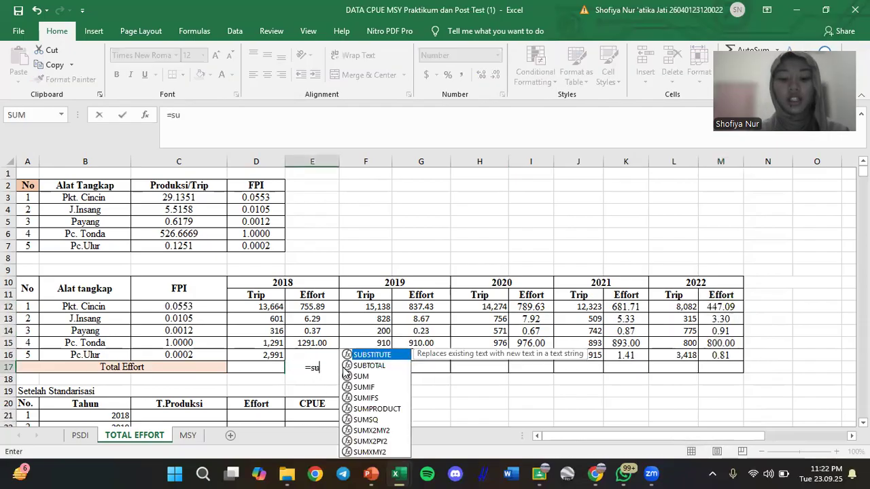
{"action": "type", "text": "m("}
{"action": "left_click_drag", "start_coordinate": [306, 307], "coordinate": [318, 354]}
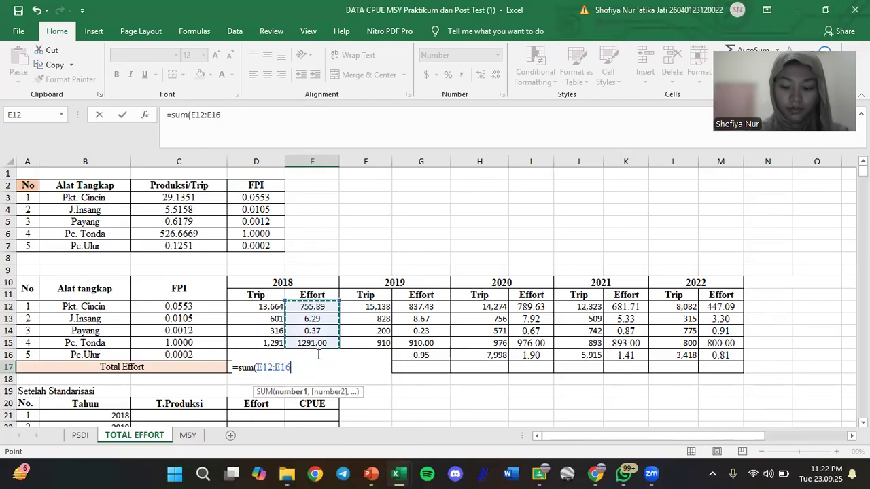
{"action": "left_click", "coordinate": [399, 363]}
{"action": "type", "text": "=sum("}
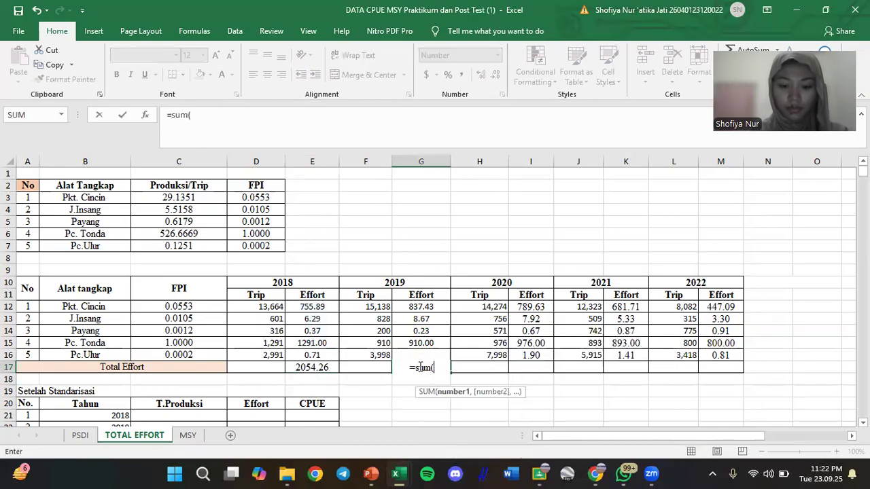
{"action": "left_click_drag", "start_coordinate": [427, 308], "coordinate": [426, 355]}
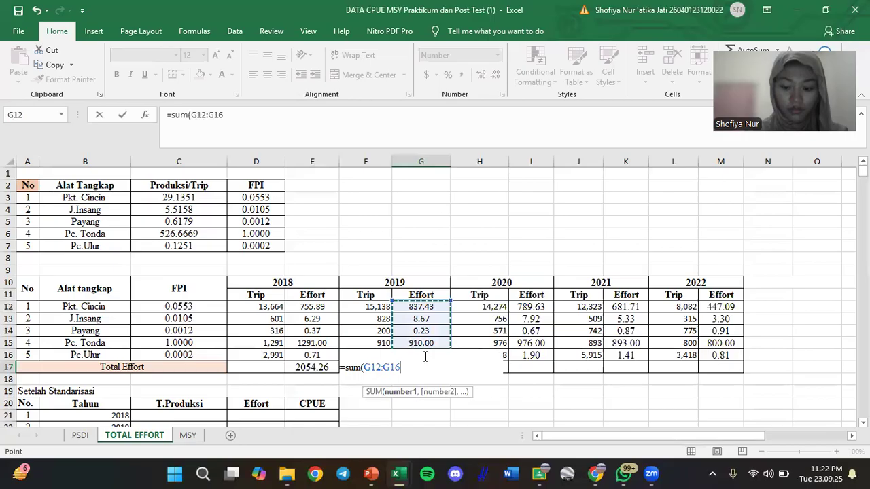
{"action": "key", "text": "Return"}
Sum the 2020 Effort values I12:I16 in I17 of the Total Effort row.
{"action": "left_click", "coordinate": [538, 365]}
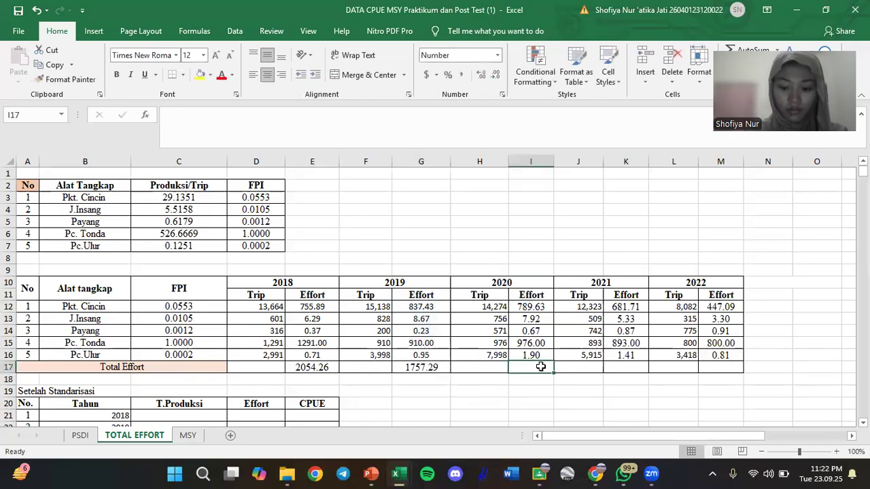
{"action": "type", "text": "=SUM("}
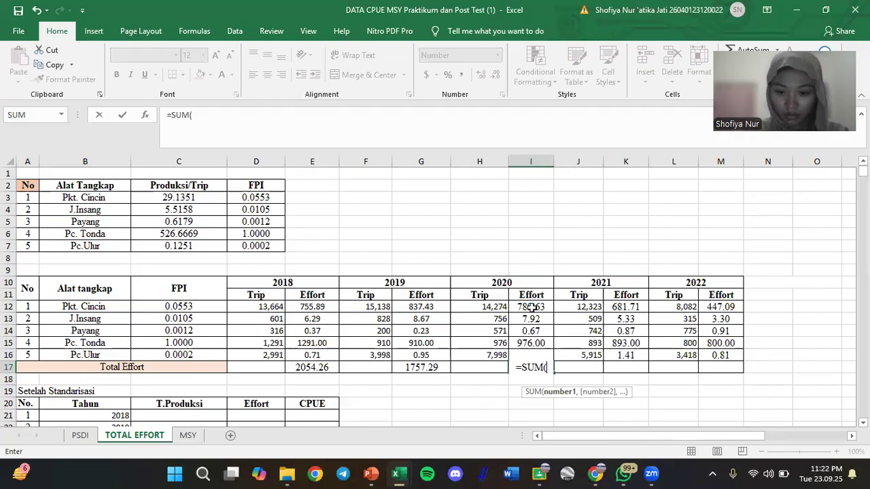
{"action": "left_click_drag", "start_coordinate": [534, 306], "coordinate": [532, 354]}
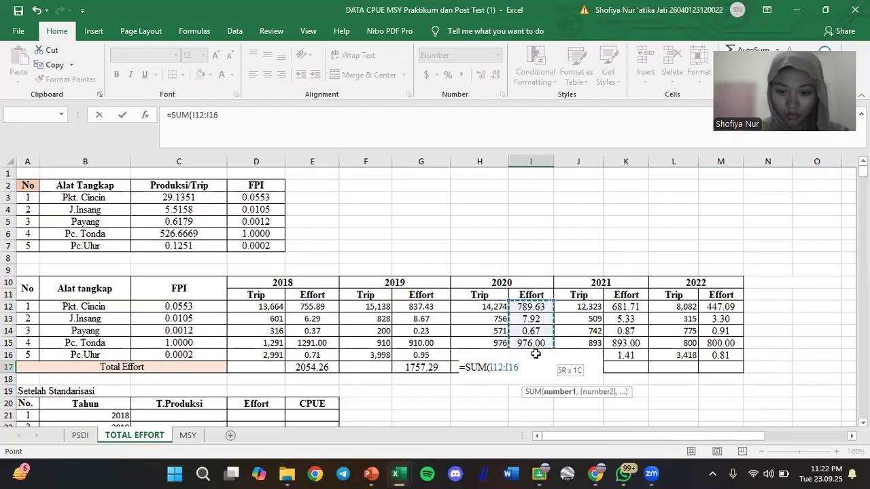
{"action": "key", "text": "Return"}
Try to total the 2021 Effort in K17 as =SUM(K12:K17) and dismiss the dialog.
{"action": "left_click", "coordinate": [638, 368]}
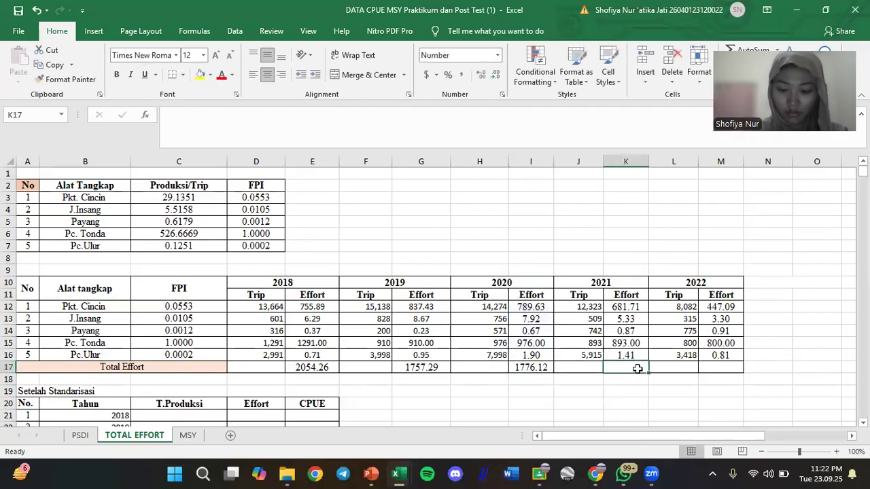
{"action": "type", "text": "=SUM("}
{"action": "left_click_drag", "start_coordinate": [628, 305], "coordinate": [630, 367]}
{"action": "key", "text": "Return"}
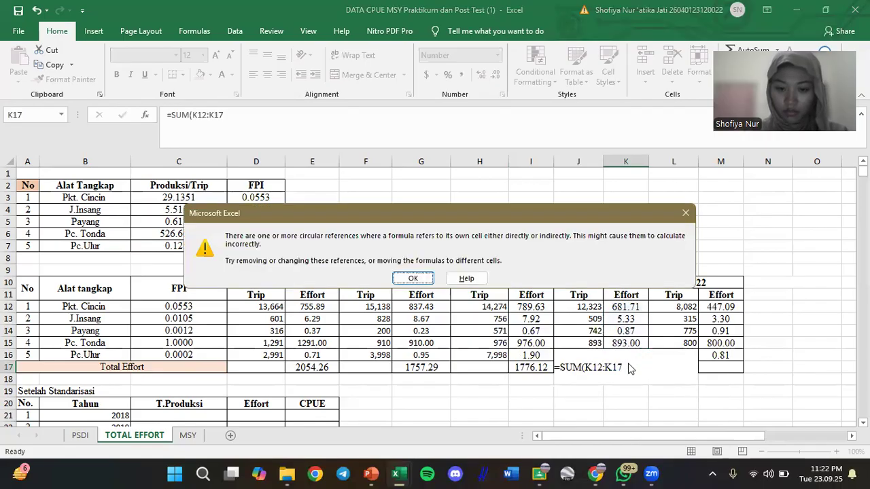
{"action": "left_click", "coordinate": [677, 214]}
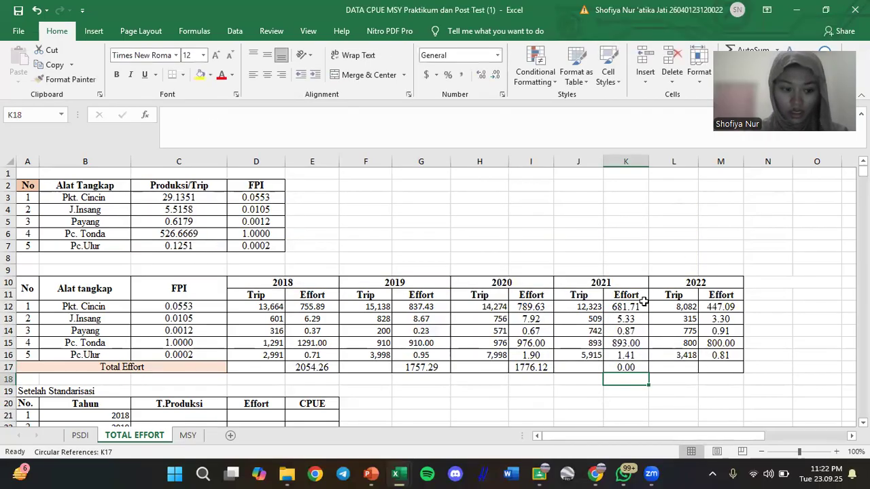
Correct the 2021 total in K17 so that it sums the Effort values K12:K16.
{"action": "left_click_drag", "start_coordinate": [632, 303], "coordinate": [636, 352]}
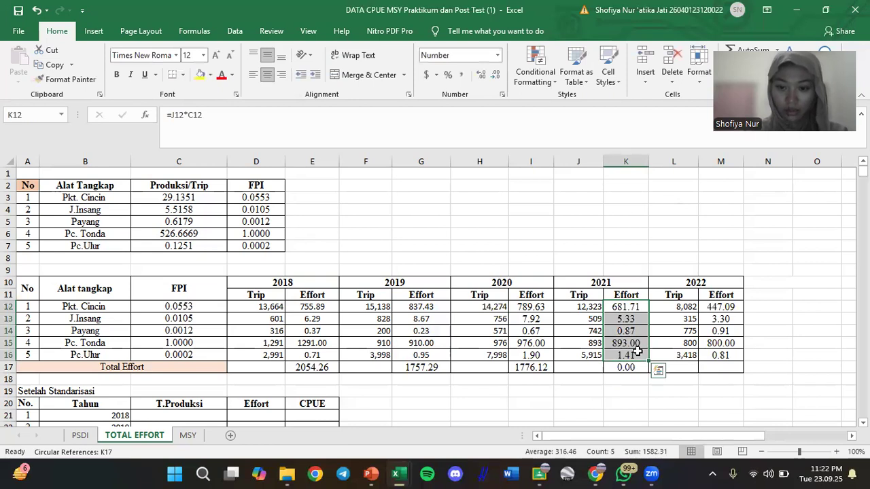
{"action": "left_click", "coordinate": [692, 386]}
{"action": "double_click", "coordinate": [645, 367]}
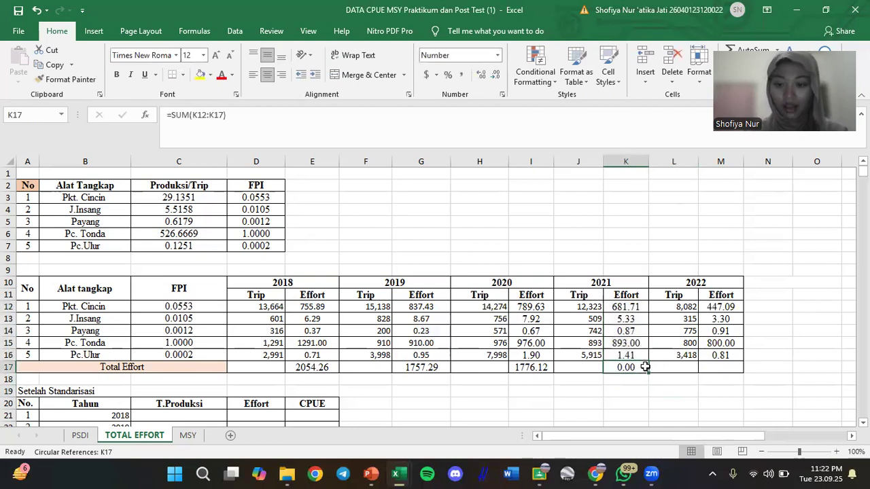
{"action": "key", "text": "BackSpace"}
{"action": "key", "text": "BackSpace"}
{"action": "key", "text": "BackSpace"}
{"action": "key", "text": "BackSpace"}
{"action": "key", "text": "BackSpace"}
{"action": "key", "text": "BackSpace"}
{"action": "key", "text": "BackSpace"}
{"action": "key", "text": "BackSpace"}
{"action": "key", "text": "BackSpace"}
{"action": "type", "text": "("}
{"action": "left_click_drag", "start_coordinate": [639, 311], "coordinate": [634, 353]}
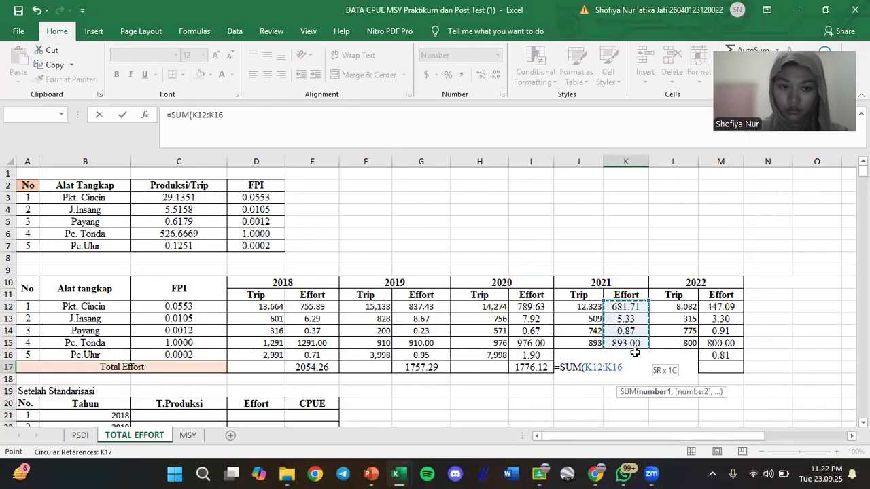
{"action": "key", "text": "Return"}
Sum the 2022 Effort values M12:M16 in M17 of the Total Effort row.
{"action": "left_click", "coordinate": [714, 367]}
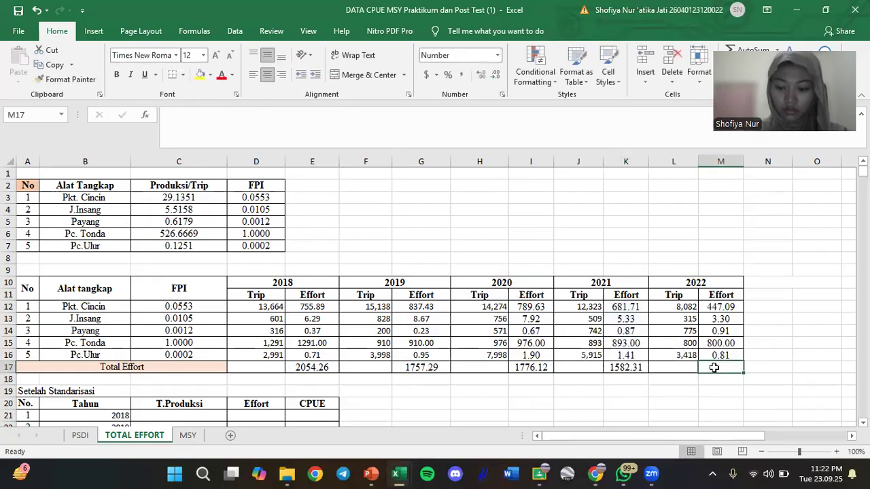
{"action": "type", "text": "=SUM("}
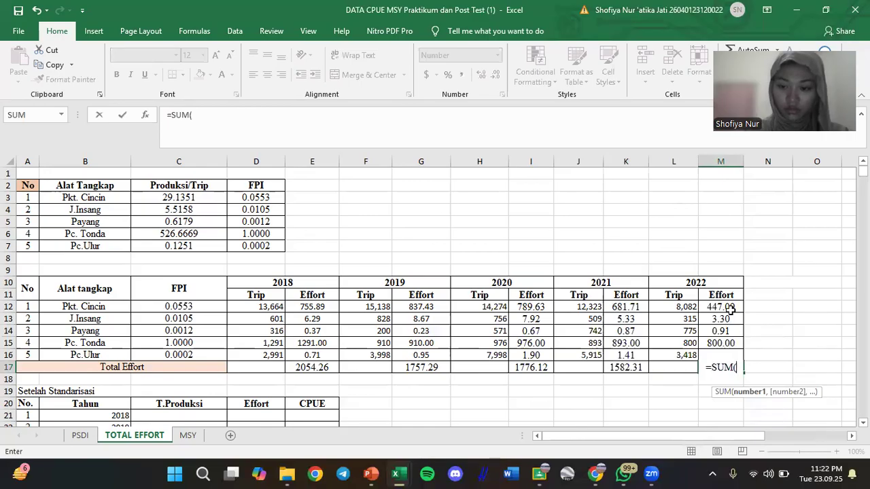
{"action": "left_click_drag", "start_coordinate": [725, 306], "coordinate": [729, 353]}
{"action": "key", "text": "Return"}
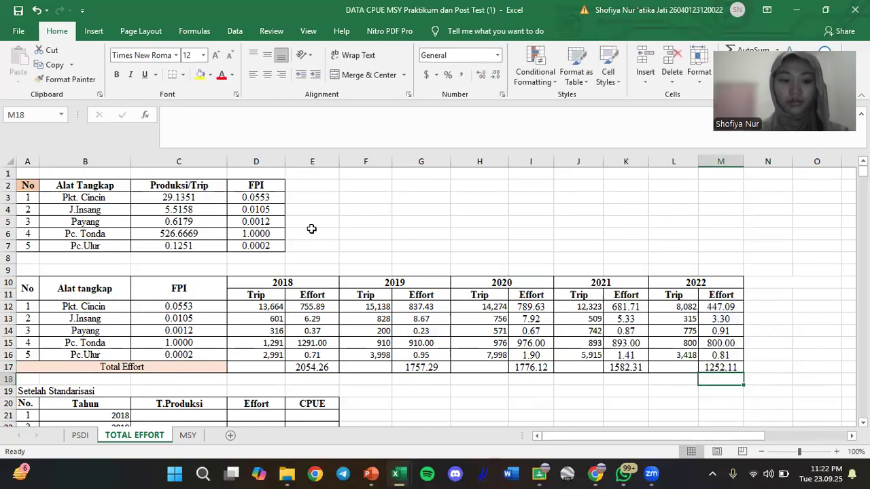
Copy the yearly Jumlah Tangkapan totals H8:H12 from the PSDI sheet into T.Produksi cells C21:C25 of TOTAL EFFORT as values only.
{"action": "scroll", "coordinate": [299, 245], "scroll_direction": "down", "scroll_amount": 3}
{"action": "left_click", "coordinate": [207, 309]}
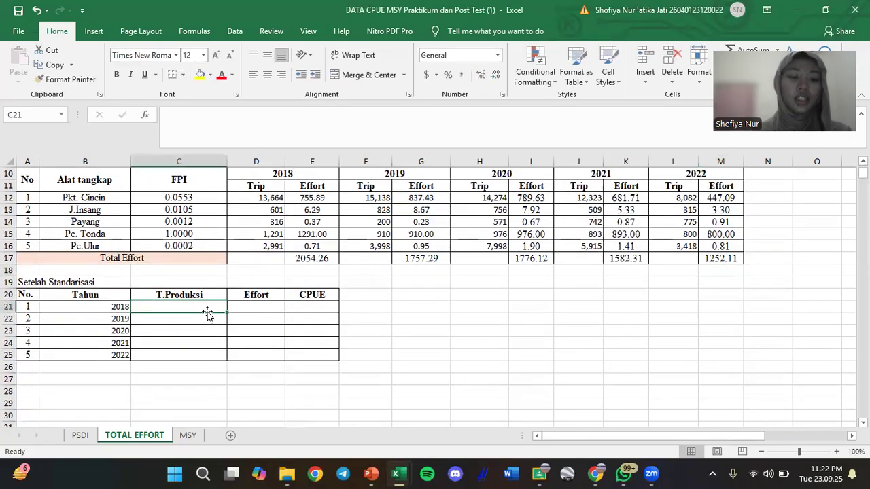
{"action": "left_click", "coordinate": [81, 435]}
{"action": "scroll", "coordinate": [526, 301], "scroll_direction": "up", "scroll_amount": 2}
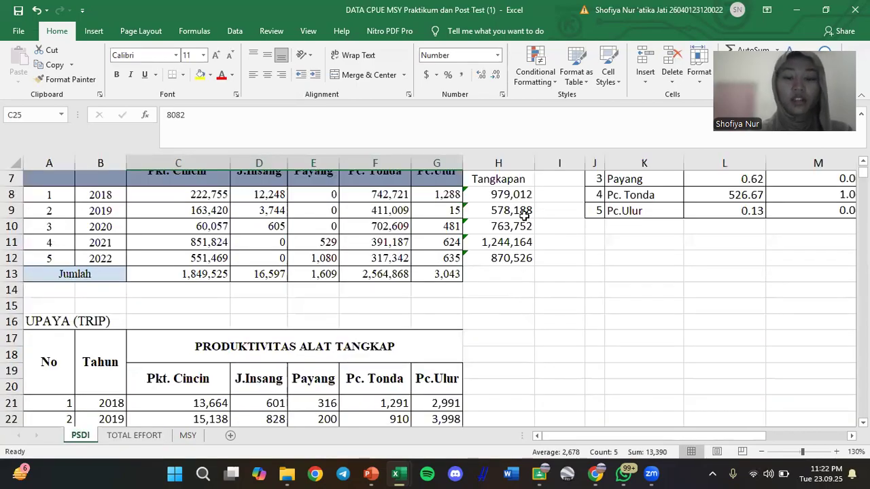
{"action": "left_click_drag", "start_coordinate": [524, 194], "coordinate": [517, 258]}
{"action": "key", "text": "ctrl+c"}
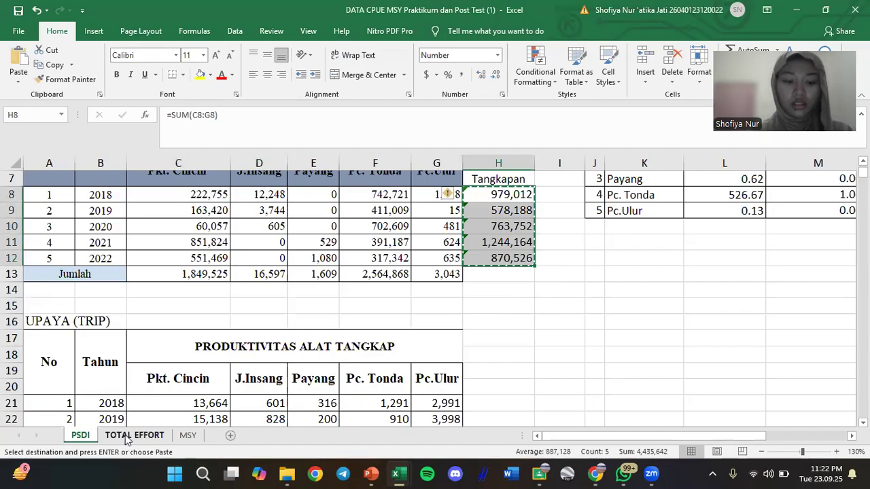
{"action": "left_click", "coordinate": [130, 436]}
{"action": "key", "text": "ctrl+v"}
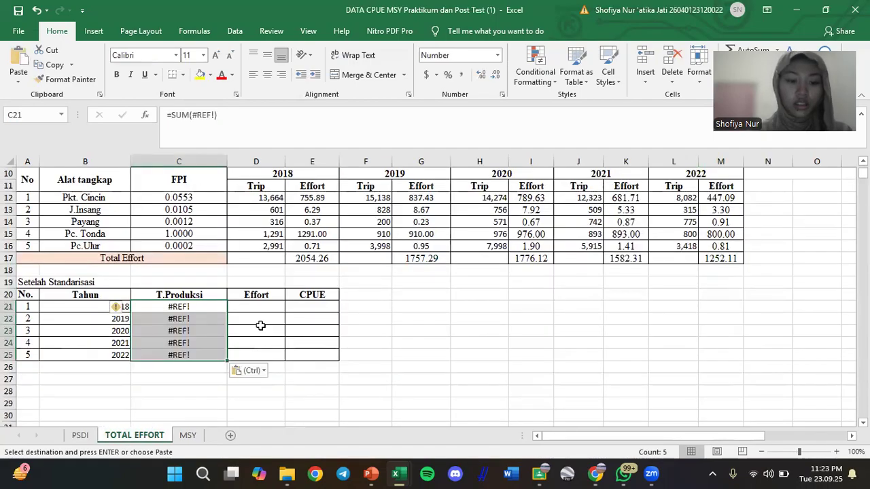
{"action": "left_click", "coordinate": [261, 373]}
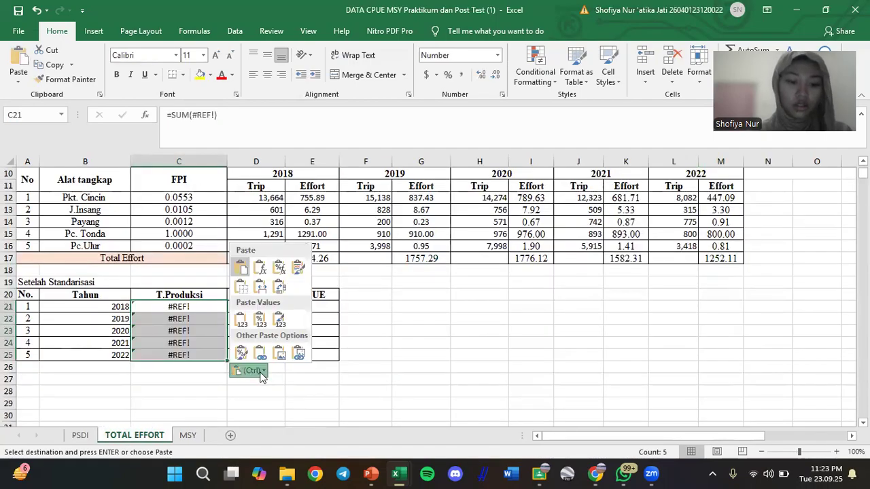
{"action": "left_click", "coordinate": [241, 319]}
{"action": "left_click", "coordinate": [343, 342]}
Extend the Effort header in D20 of the Setelah Standarisasi table to read "Effort +NIM".
{"action": "left_click_drag", "start_coordinate": [246, 310], "coordinate": [255, 355]}
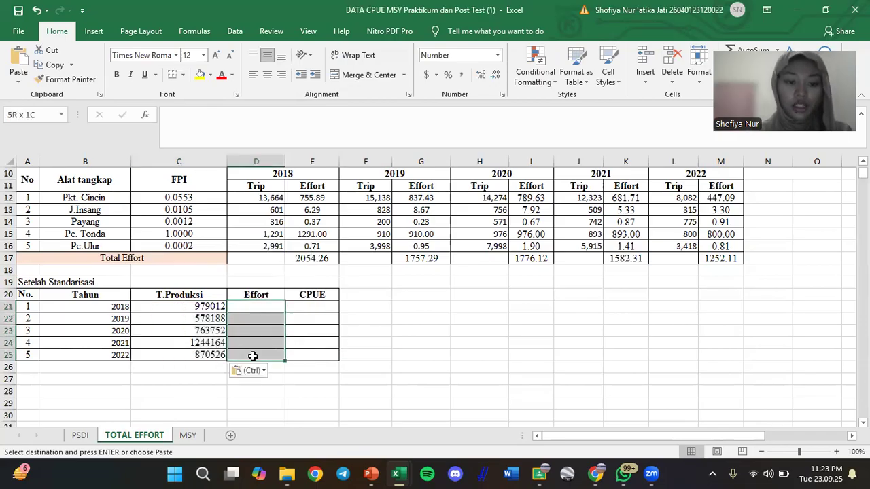
{"action": "left_click", "coordinate": [256, 295]}
{"action": "left_click", "coordinate": [237, 118]}
{"action": "type", "text": "+NIM"}
{"action": "key", "text": "Return"}
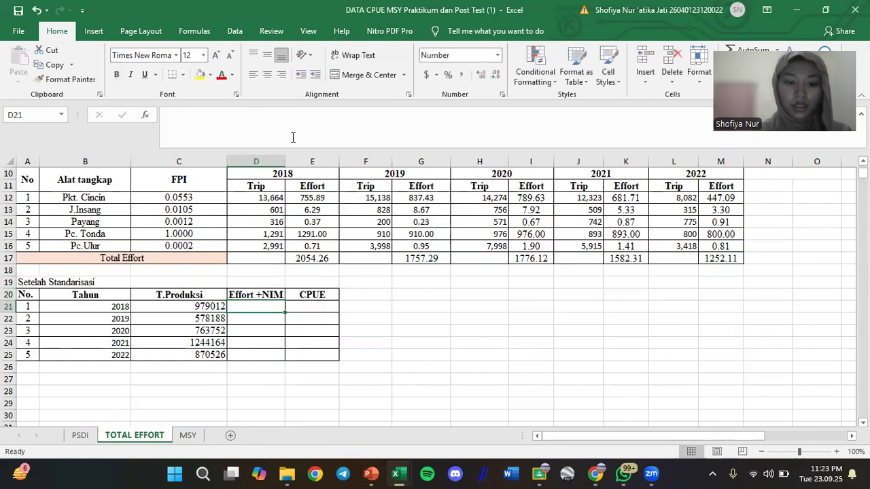
Calculate the 2018 Effort +NIM value in D21 as =E17+22.
{"action": "type", "text": "="}
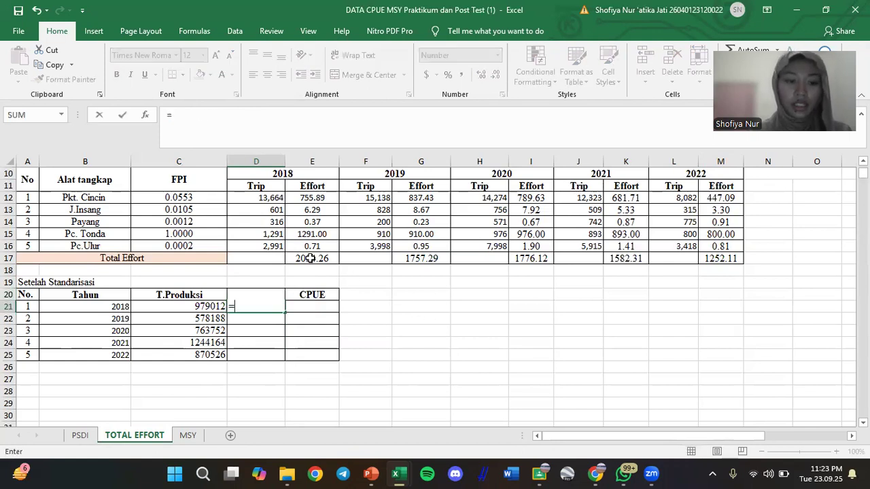
{"action": "left_click", "coordinate": [319, 257]}
{"action": "type", "text": "+"}
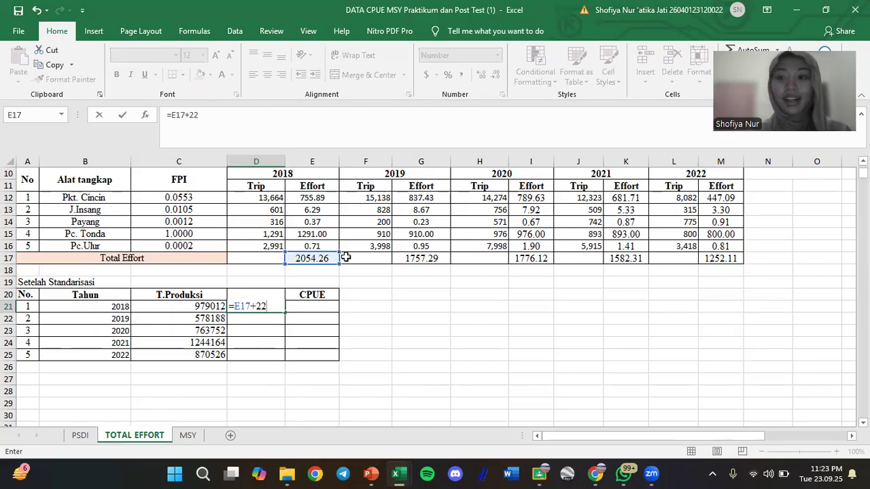
{"action": "type", "text": "22"}
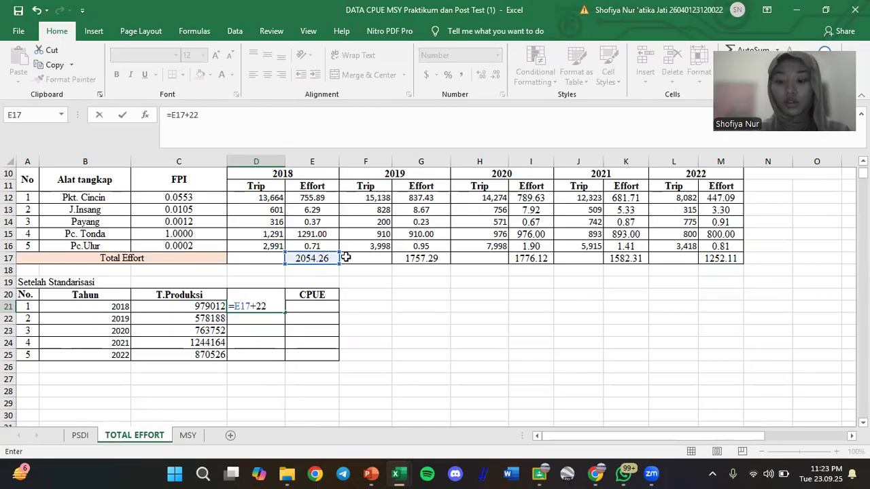
{"action": "key", "text": "Return"}
Calculate the 2019 and 2020 Effort +NIM values in D22 and D23 as =G17+22 and =I17+22.
{"action": "type", "text": "="}
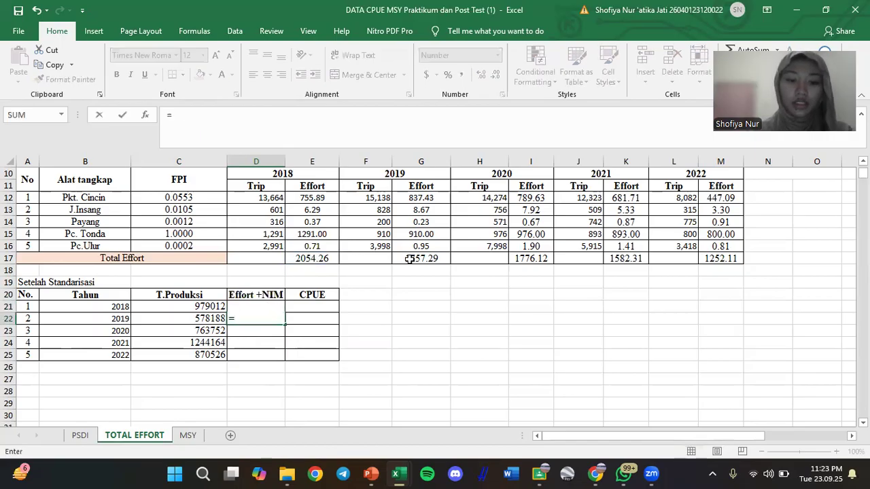
{"action": "left_click", "coordinate": [413, 258]}
{"action": "type", "text": "+22"}
{"action": "key", "text": "Return"}
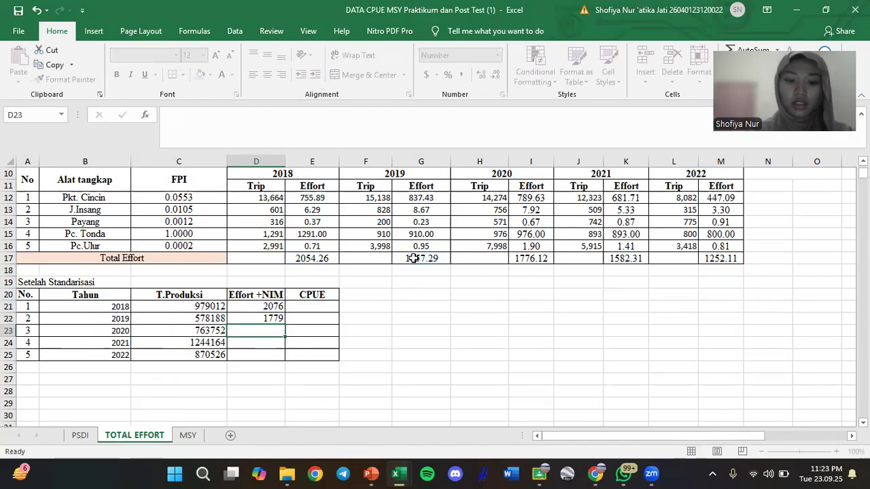
{"action": "type", "text": "="}
{"action": "left_click", "coordinate": [533, 257]}
{"action": "type", "text": "+22"}
{"action": "key", "text": "Return"}
Calculate the 2021 Effort +NIM value in D24 from K17, correcting the added number from 2 to 22.
{"action": "type", "text": "="}
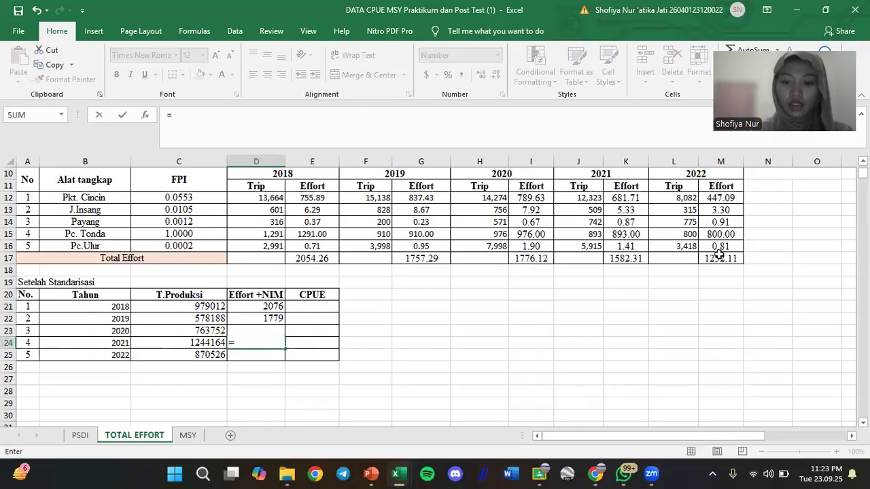
{"action": "left_click", "coordinate": [635, 258]}
{"action": "type", "text": "+2"}
{"action": "key", "text": "Return"}
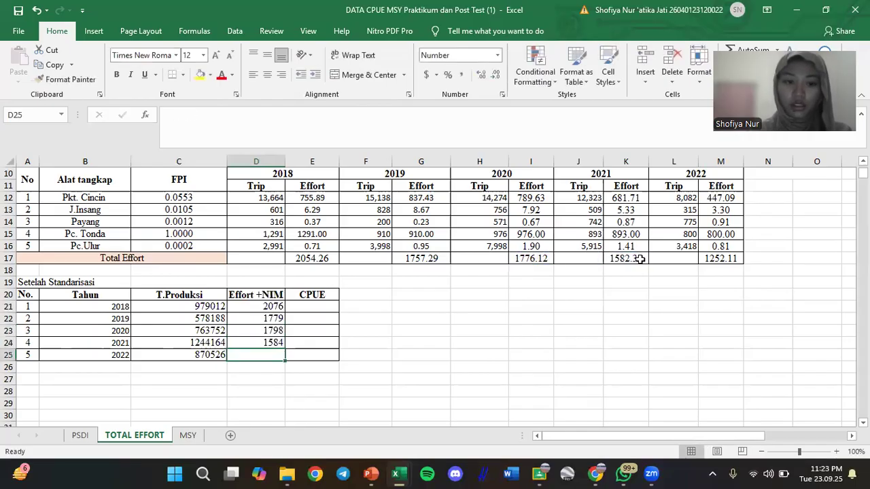
{"action": "key", "text": "Up"}
{"action": "left_click", "coordinate": [295, 120]}
{"action": "type", "text": "22"}
{"action": "key", "text": "Return"}
Calculate the 2022 Effort +NIM value in D25 as =M17+22.
{"action": "type", "text": "="}
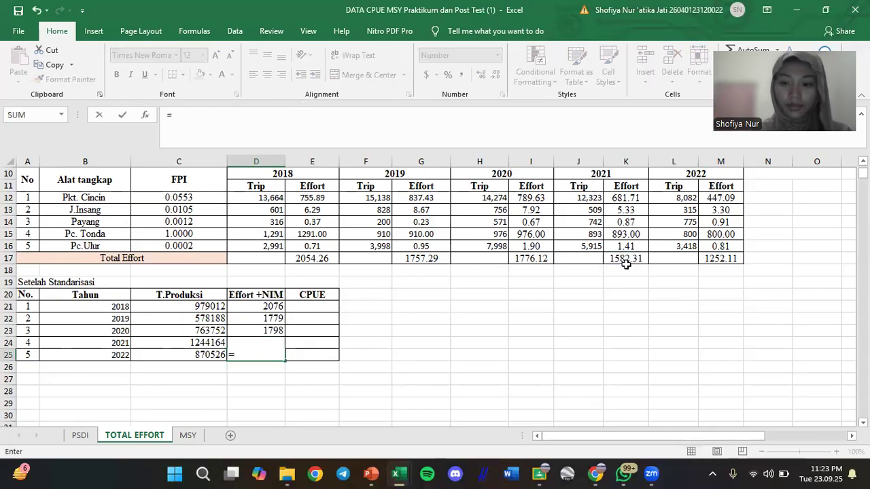
{"action": "left_click", "coordinate": [729, 260]}
{"action": "type", "text": "+22"}
{"action": "key", "text": "Return"}
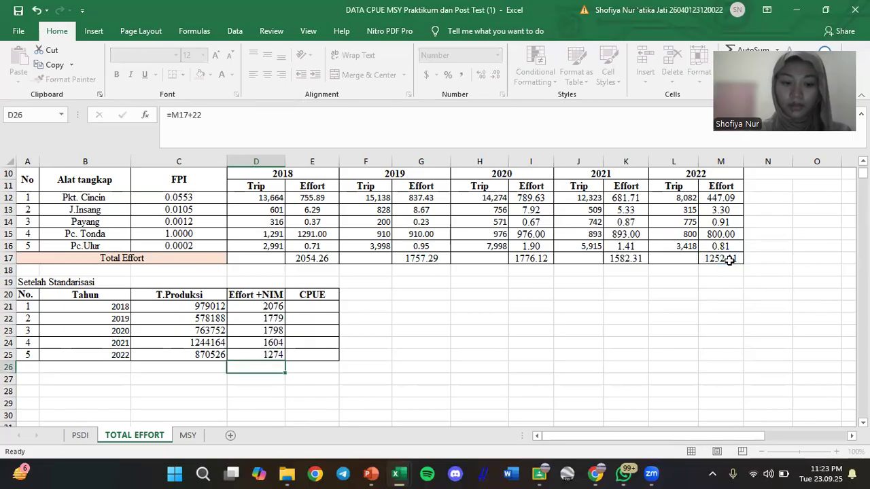
Calculate the 2018 CPUE in E21 by dividing T.Produksi by Effort +NIM with =C21/D21.
{"action": "left_click", "coordinate": [310, 307]}
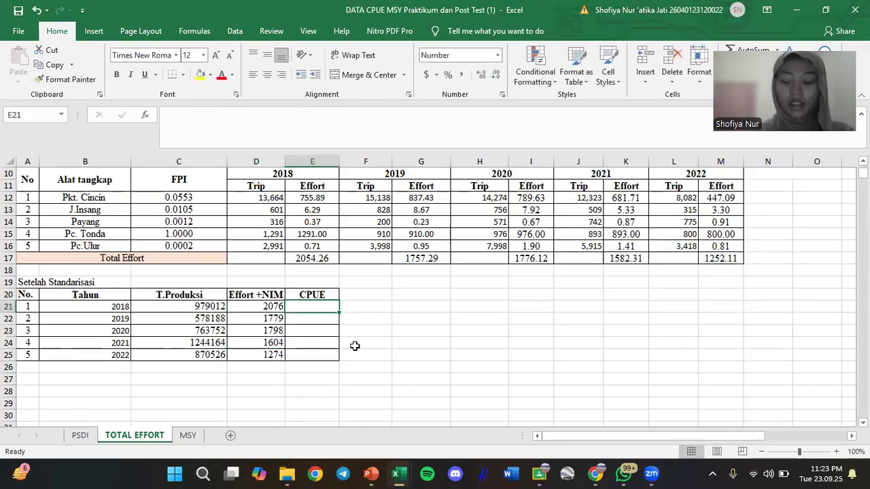
{"action": "left_click", "coordinate": [80, 435]}
{"action": "scroll", "coordinate": [319, 408], "scroll_direction": "up", "scroll_amount": 2}
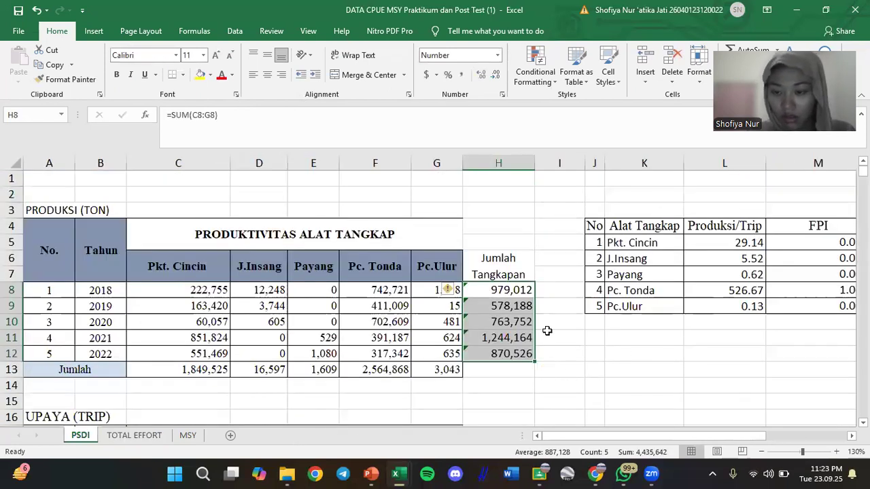
{"action": "left_click", "coordinate": [129, 436]}
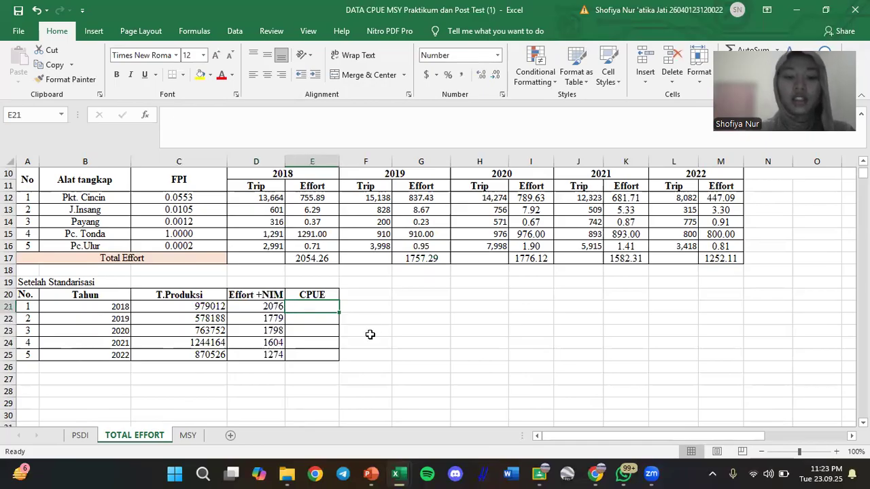
{"action": "type", "text": "="}
{"action": "left_click", "coordinate": [216, 308]}
{"action": "type", "text": "/"}
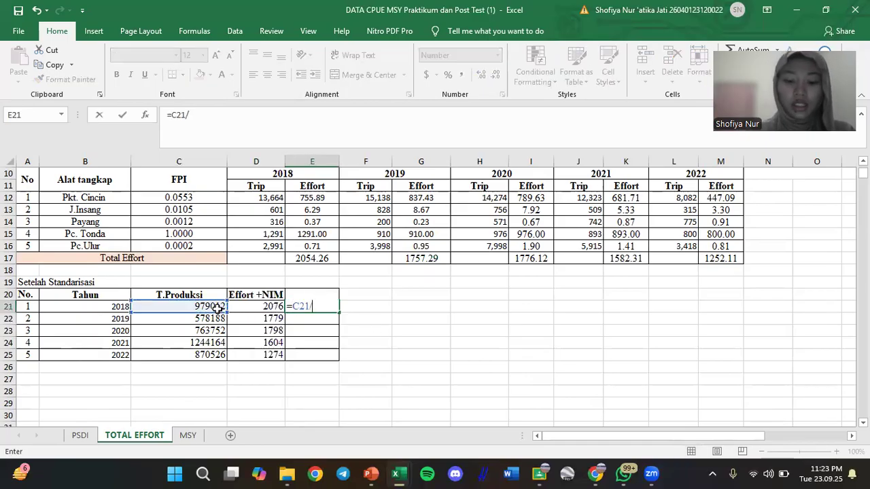
{"action": "left_click", "coordinate": [273, 306]}
{"action": "key", "text": "Return"}
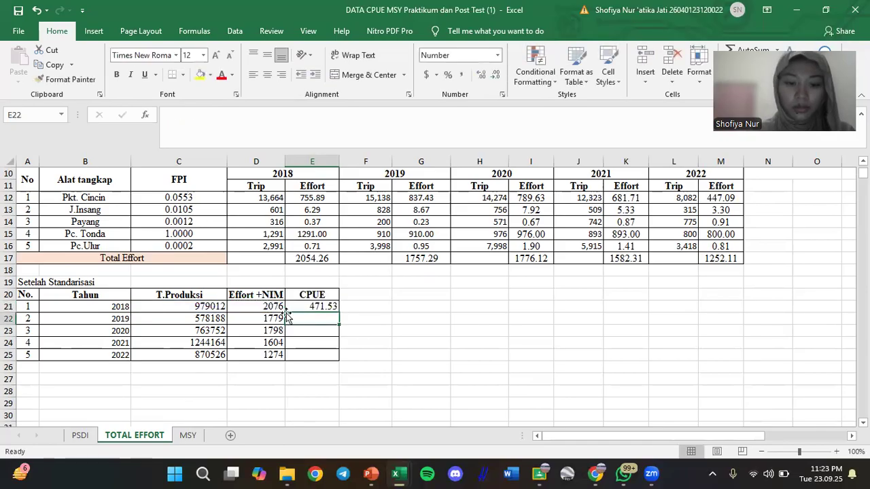
Fill the CPUE formula from E21 down to E25 for the years 2019 to 2022.
{"action": "left_click", "coordinate": [336, 308]}
{"action": "left_click_drag", "start_coordinate": [343, 312], "coordinate": [339, 356]}
{"action": "left_click", "coordinate": [436, 356]}
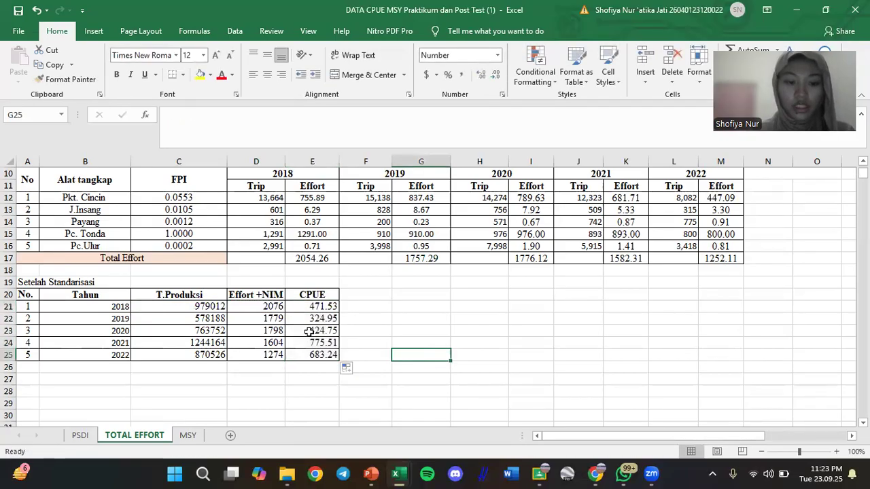
Insert a markers-only scatter chart of the Effort +NIM and CPUE values in D21:E25.
{"action": "left_click_drag", "start_coordinate": [260, 306], "coordinate": [330, 355]}
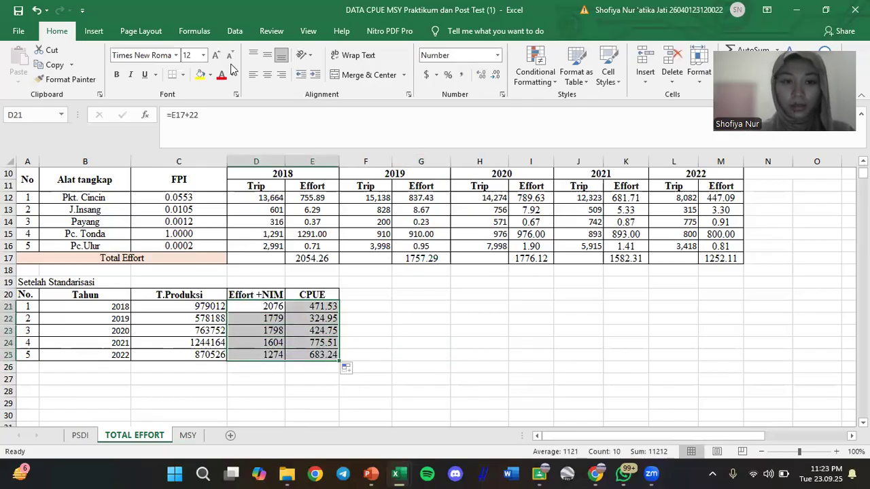
{"action": "left_click", "coordinate": [93, 31]}
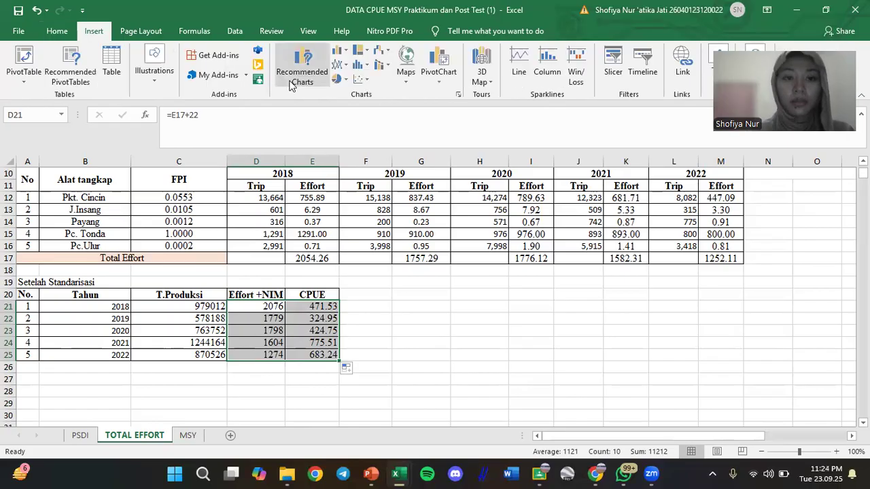
{"action": "left_click", "coordinate": [359, 80]}
{"action": "left_click", "coordinate": [382, 129]}
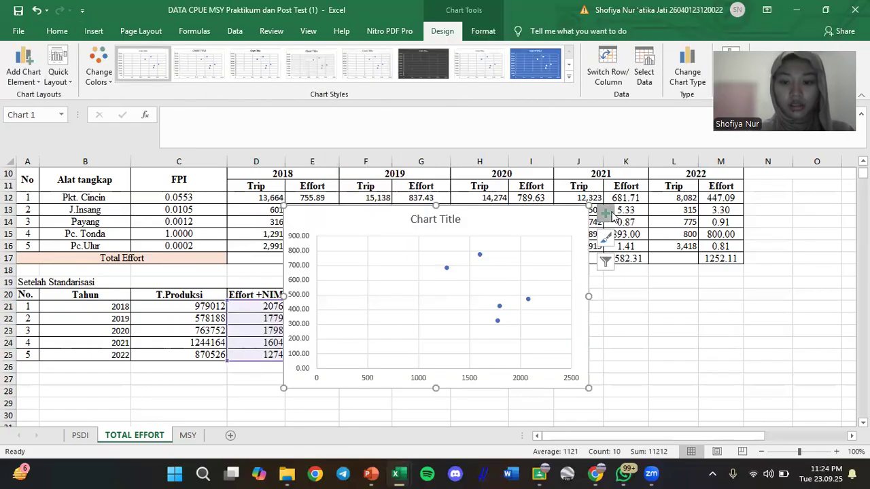
Add axis titles, a legend and a trendline to the scatter chart.
{"action": "left_click", "coordinate": [605, 213]}
{"action": "left_click", "coordinate": [652, 242]}
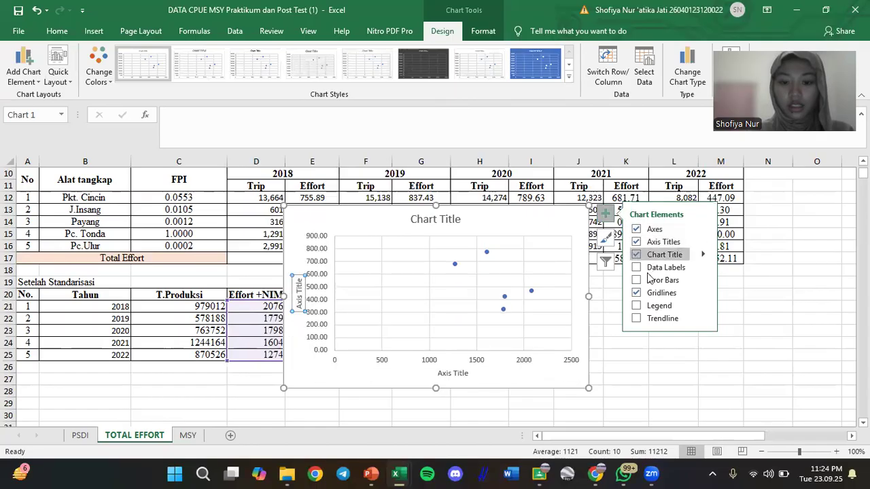
{"action": "left_click", "coordinate": [637, 305]}
{"action": "left_click", "coordinate": [636, 318]}
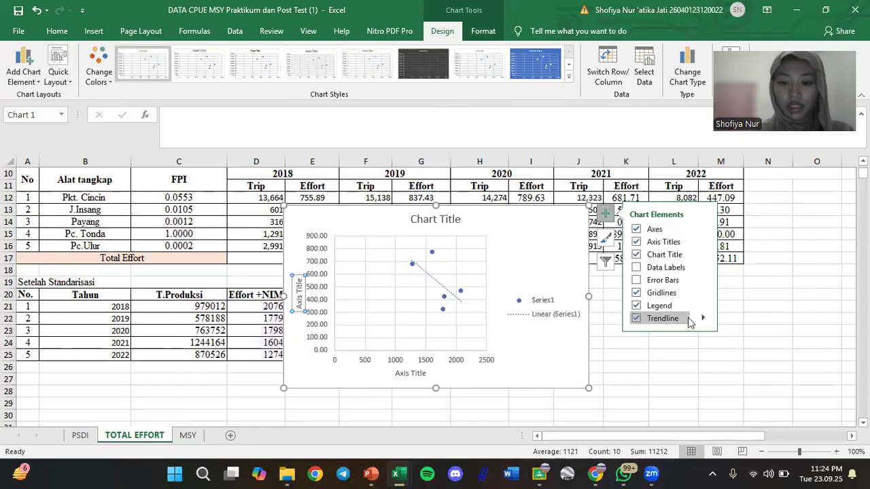
Add another linear trendline through the trendline options, displaying its equation and R-squared value on the chart.
{"action": "left_click", "coordinate": [703, 318]}
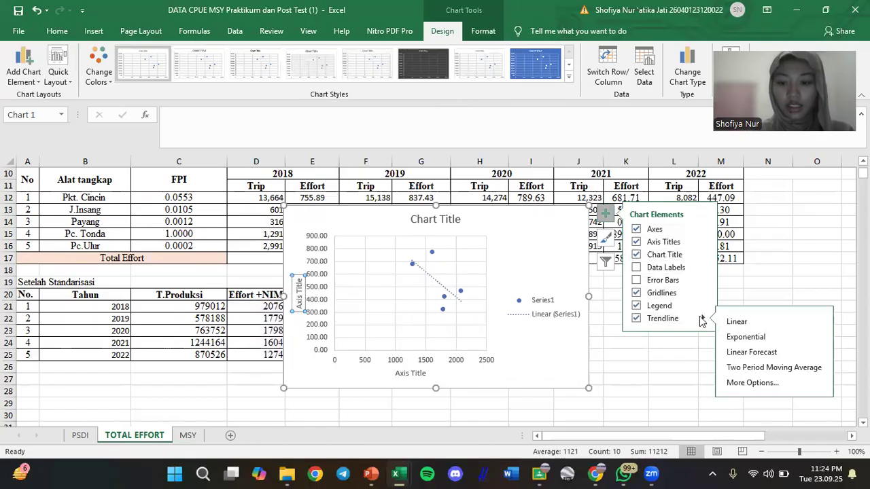
{"action": "left_click", "coordinate": [750, 386]}
{"action": "scroll", "coordinate": [752, 340], "scroll_direction": "down", "scroll_amount": 4}
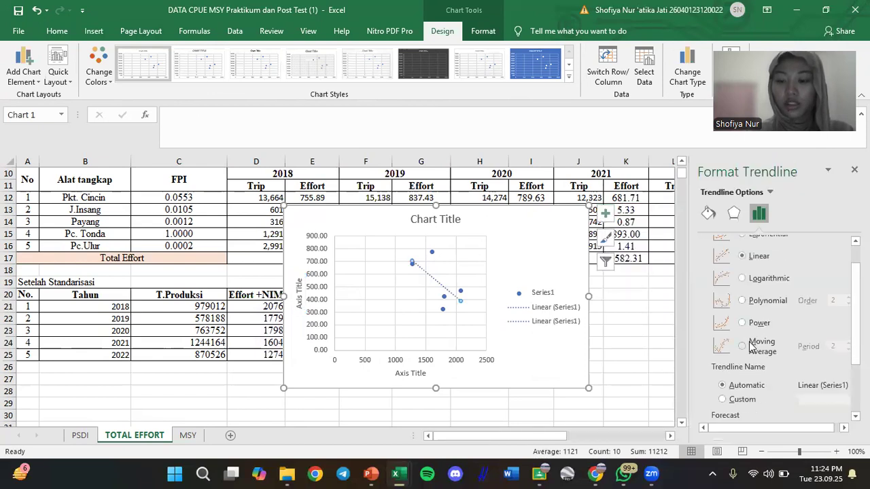
{"action": "left_click", "coordinate": [718, 411]}
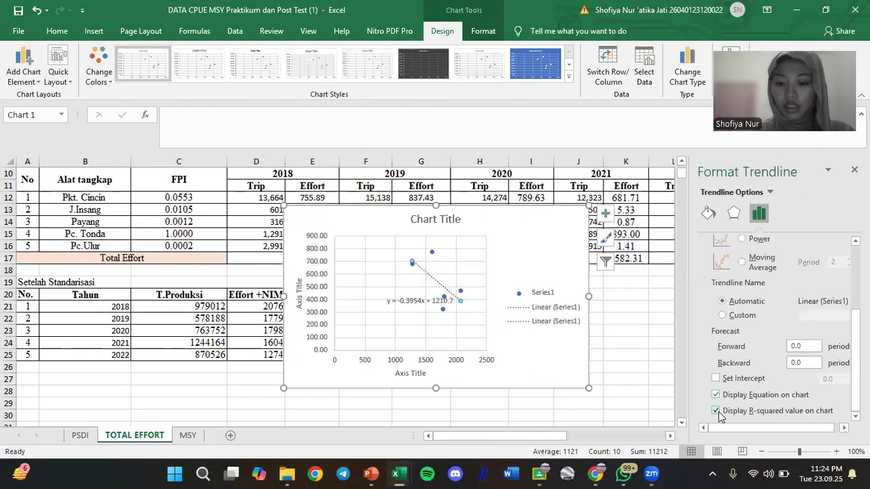
{"action": "left_click", "coordinate": [854, 169]}
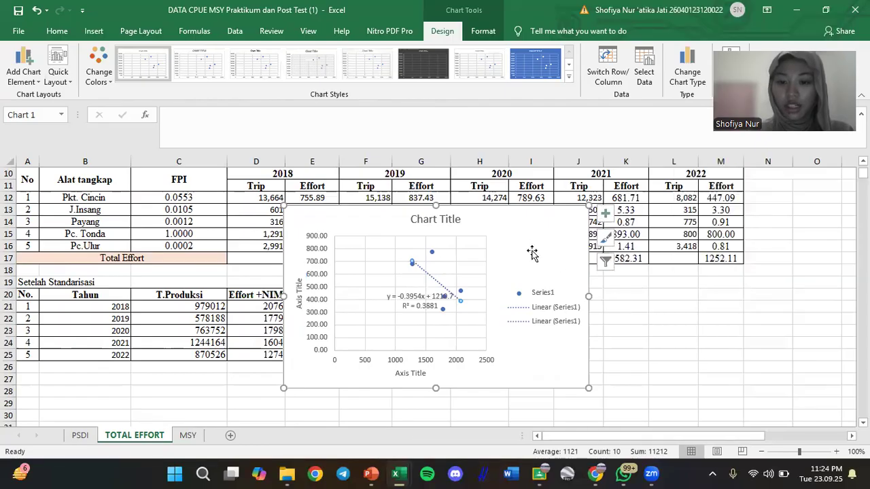
Change the scatter chart's title to "CPUE".
{"action": "double_click", "coordinate": [430, 218]}
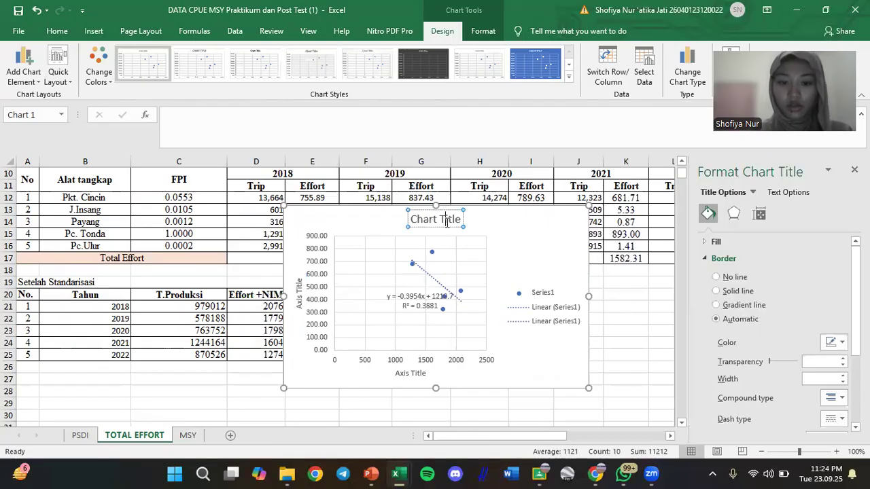
{"action": "type", "text": "CPUE"}
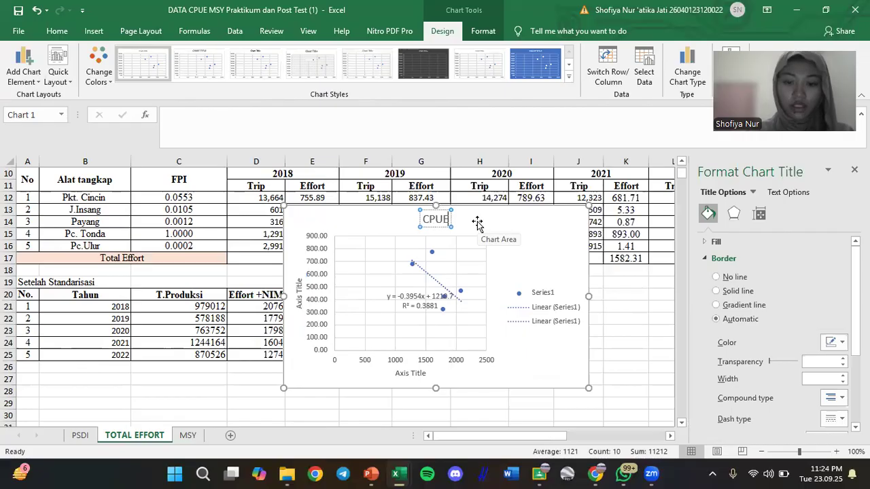
{"action": "left_click", "coordinate": [642, 317]}
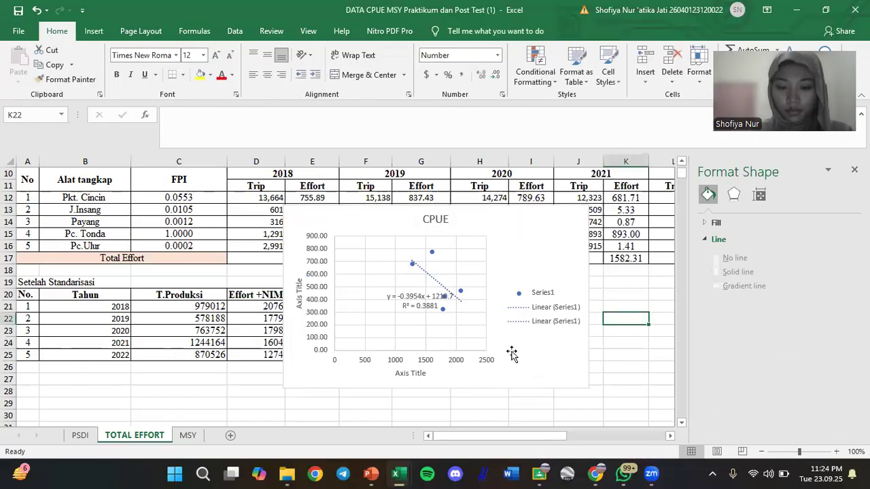
Delete the duplicate Linear (Series1) entry from the CPUE chart's legend.
{"action": "left_click", "coordinate": [543, 325]}
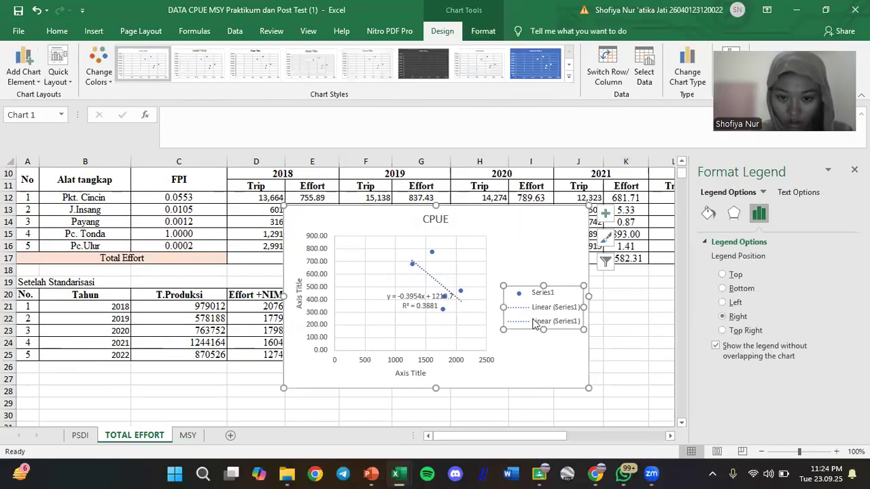
{"action": "left_click", "coordinate": [565, 319]}
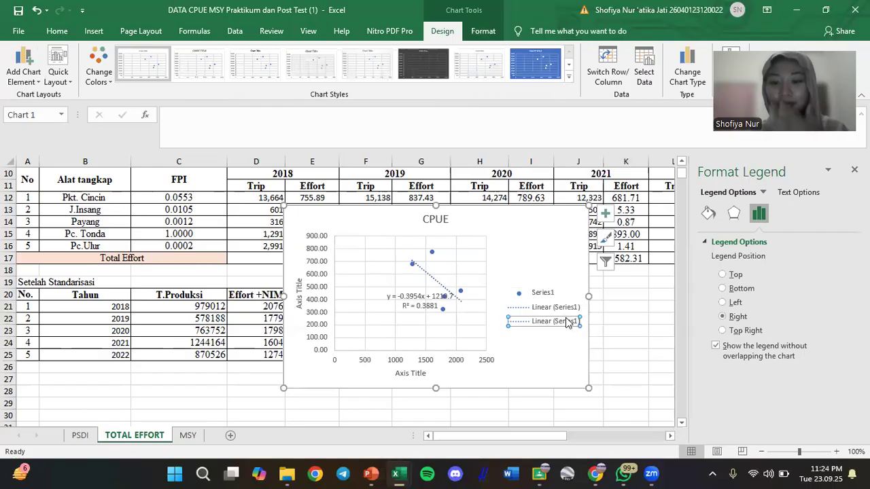
{"action": "key", "text": "Delete"}
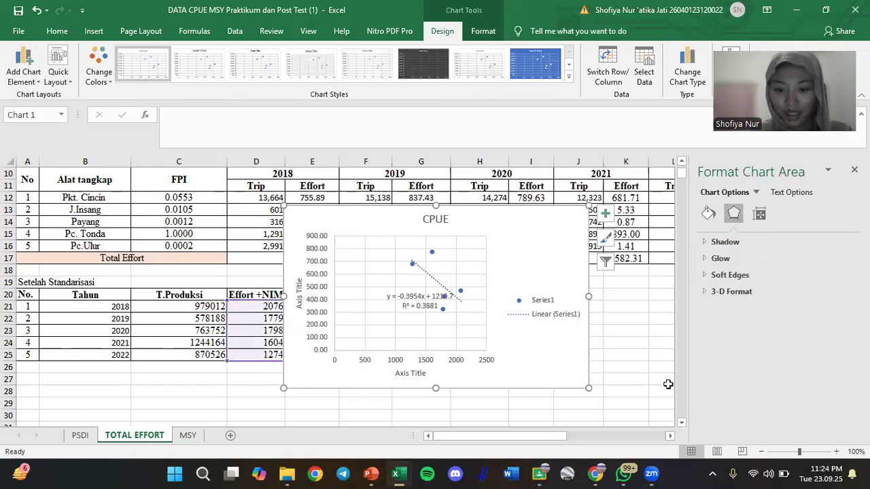
{"action": "left_click", "coordinate": [616, 376]}
Move the trendline equation and R² label clear of the plotted points and shrink the CPUE chart.
{"action": "left_click_drag", "start_coordinate": [419, 303], "coordinate": [532, 262]}
{"action": "left_click_drag", "start_coordinate": [586, 212], "coordinate": [518, 242]}
{"action": "scroll", "coordinate": [549, 279], "scroll_direction": "down", "scroll_amount": 1, "text": "ctrl"}
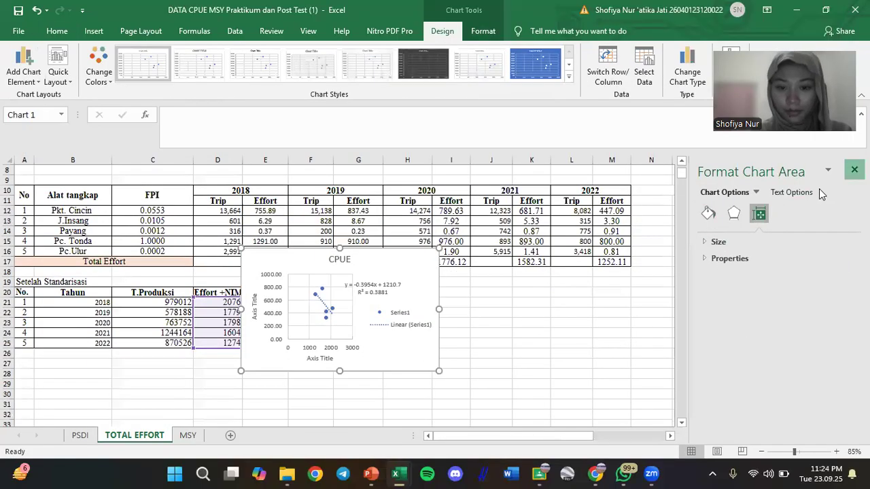
Close the chart formatting options and move the CPUE chart into the empty area beside the Setelah Standarisasi table.
{"action": "left_click", "coordinate": [854, 169]}
{"action": "left_click_drag", "start_coordinate": [388, 265], "coordinate": [537, 302]}
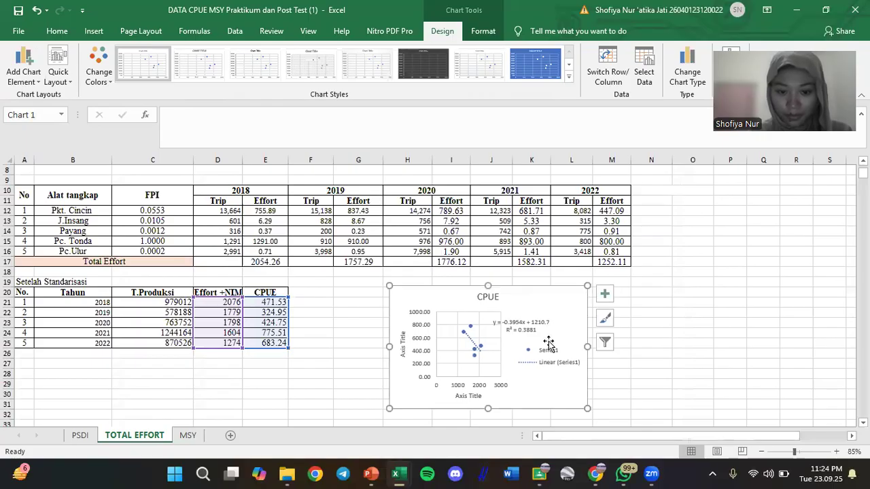
{"action": "scroll", "coordinate": [547, 336], "scroll_direction": "up", "scroll_amount": 1, "text": "ctrl"}
{"action": "key", "text": "Escape"}
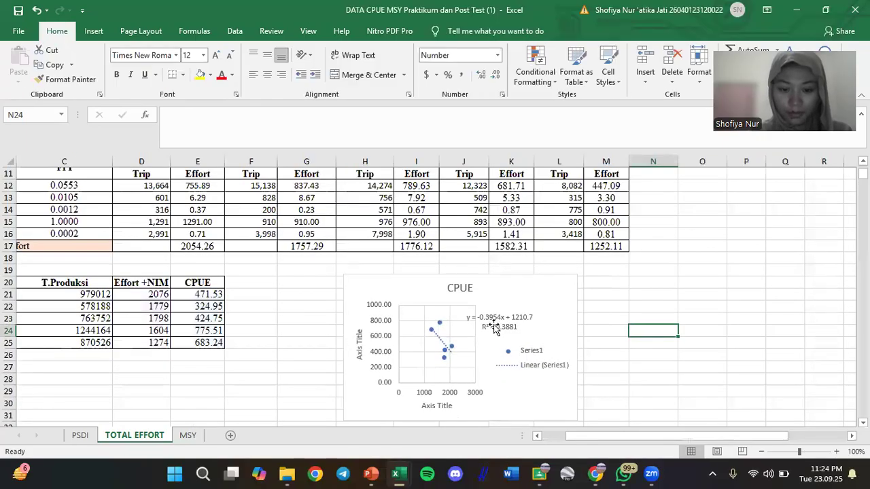
{"action": "left_click_drag", "start_coordinate": [508, 285], "coordinate": [510, 271]}
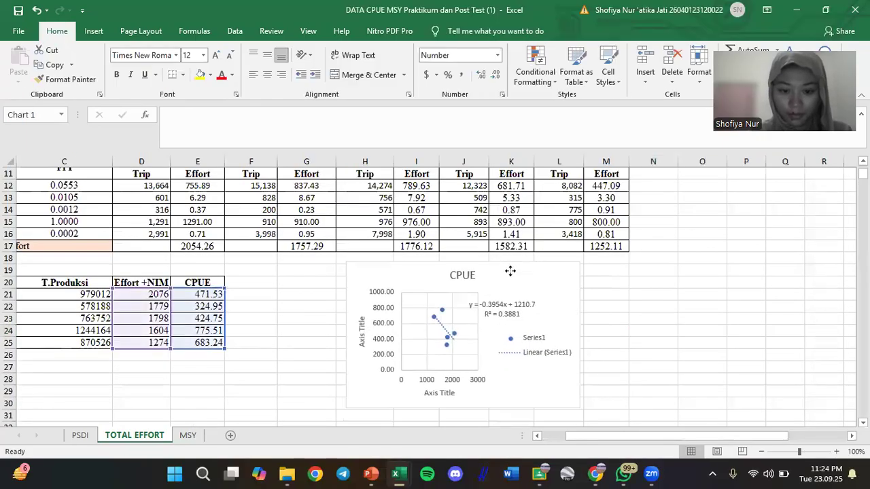
{"action": "left_click", "coordinate": [309, 331]}
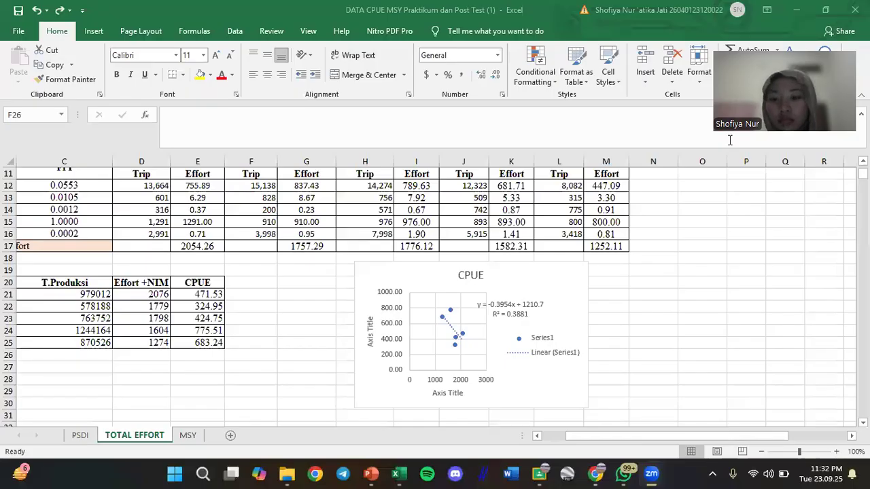
{"action": "left_click", "coordinate": [636, 236]}
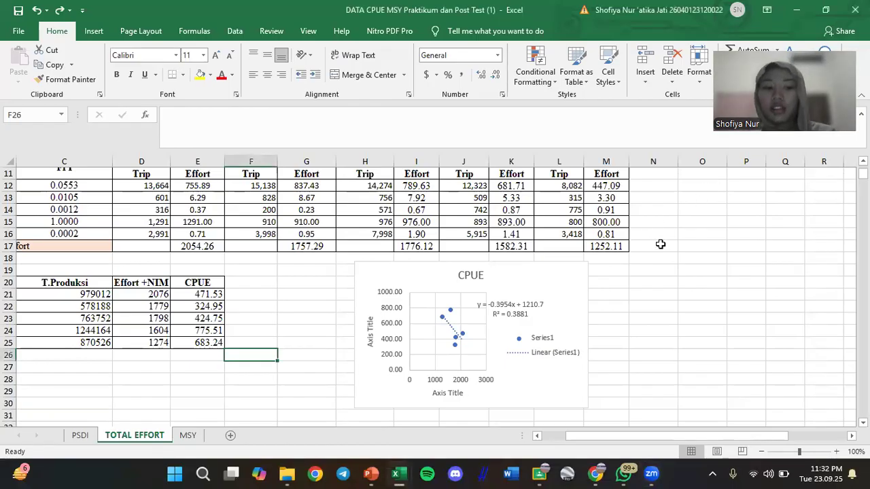
Copy the T.Produksi values C21:C25 from the TOTAL EFFORT sheet into C3:C7 of the MSY sheet.
{"action": "left_click", "coordinate": [188, 434]}
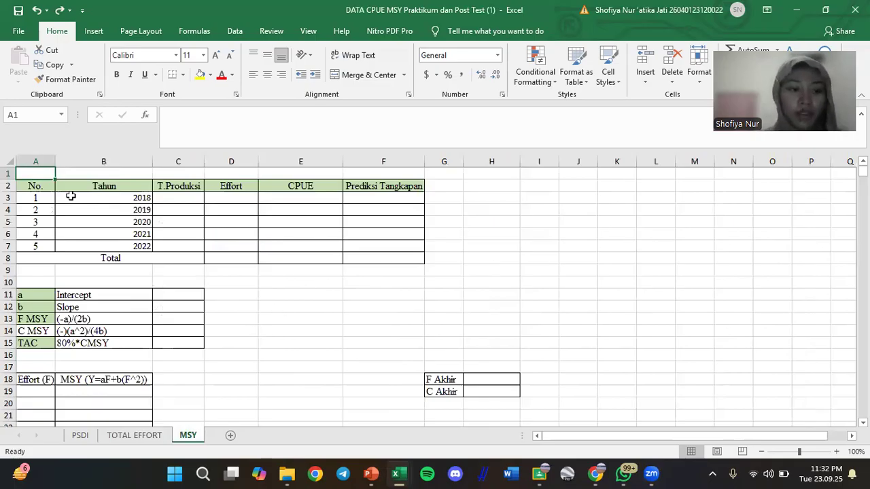
{"action": "left_click", "coordinate": [185, 202]}
{"action": "left_click", "coordinate": [139, 435]}
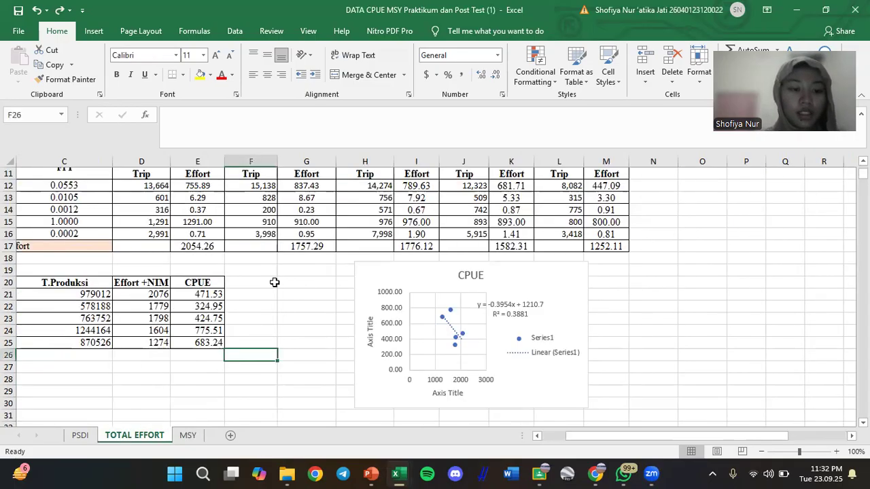
{"action": "left_click_drag", "start_coordinate": [106, 295], "coordinate": [105, 343]}
{"action": "key", "text": "ctrl+c"}
{"action": "left_click", "coordinate": [187, 435]}
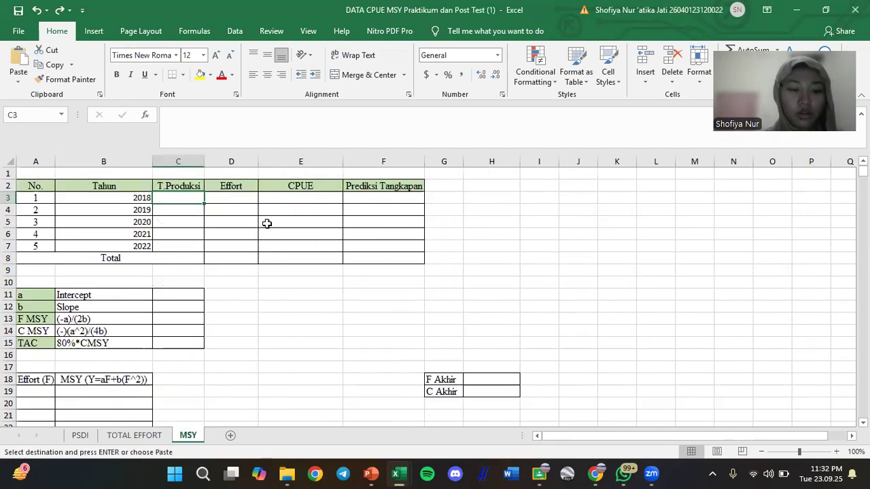
{"action": "key", "text": "ctrl+v"}
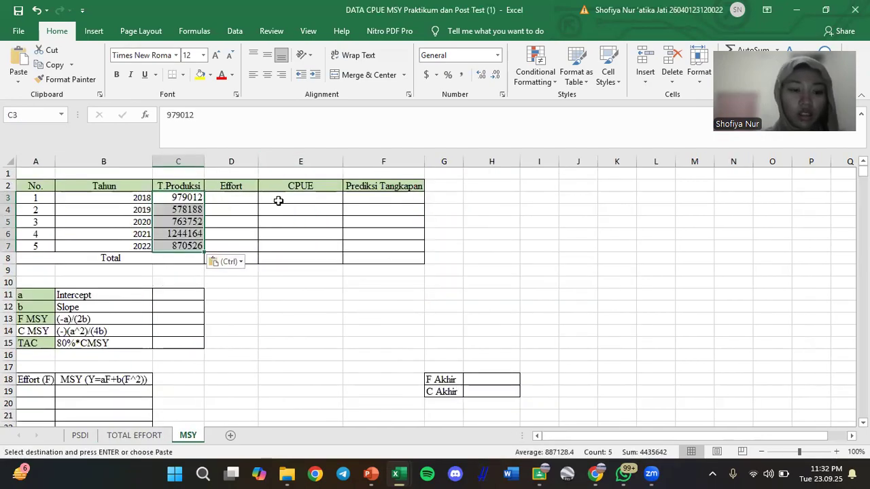
Copy the Effort +NIM figures D21:D25 from TOTAL EFFORT into D3:D7 of the MSY sheet as values only.
{"action": "left_click", "coordinate": [134, 435]}
{"action": "left_click_drag", "start_coordinate": [143, 294], "coordinate": [149, 344]}
{"action": "key", "text": "ctrl+c"}
{"action": "left_click", "coordinate": [187, 435]}
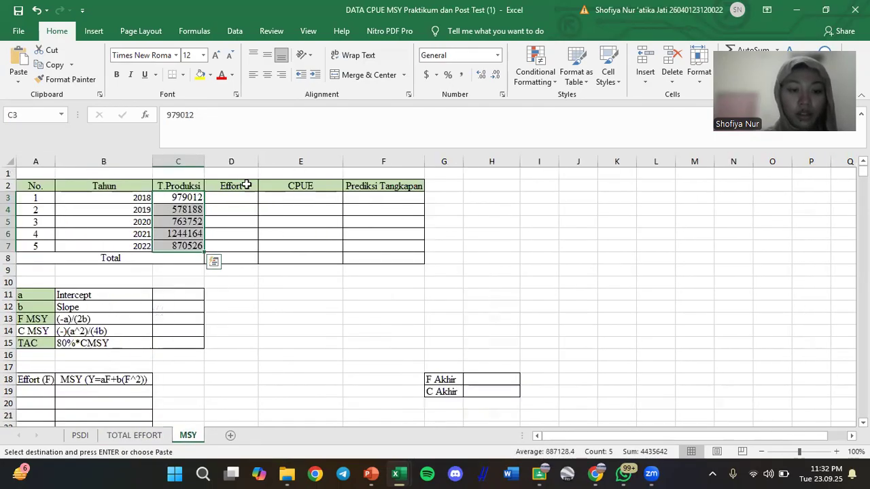
{"action": "left_click", "coordinate": [243, 199]}
{"action": "key", "text": "ctrl+v"}
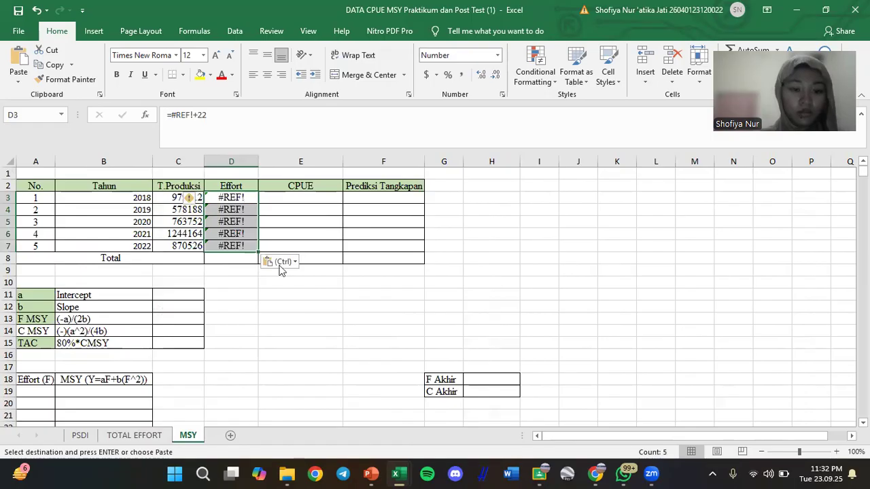
{"action": "left_click", "coordinate": [292, 265]}
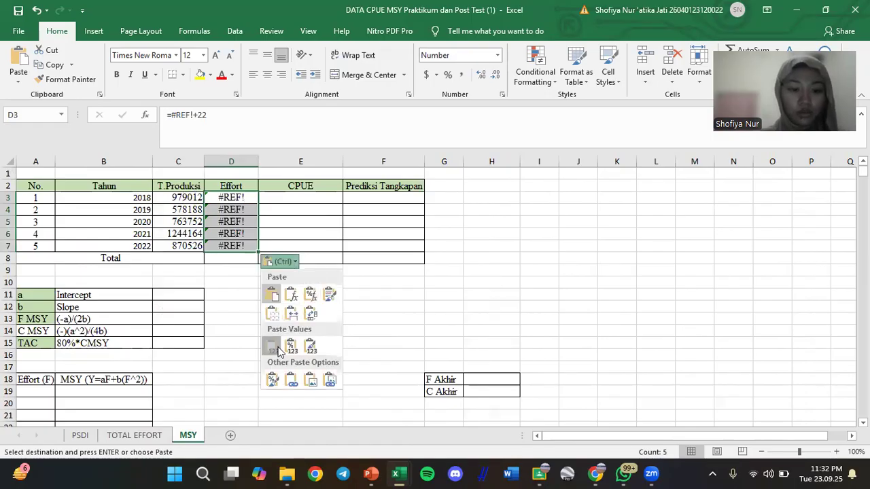
{"action": "left_click", "coordinate": [271, 346]}
{"action": "left_click", "coordinate": [226, 367]}
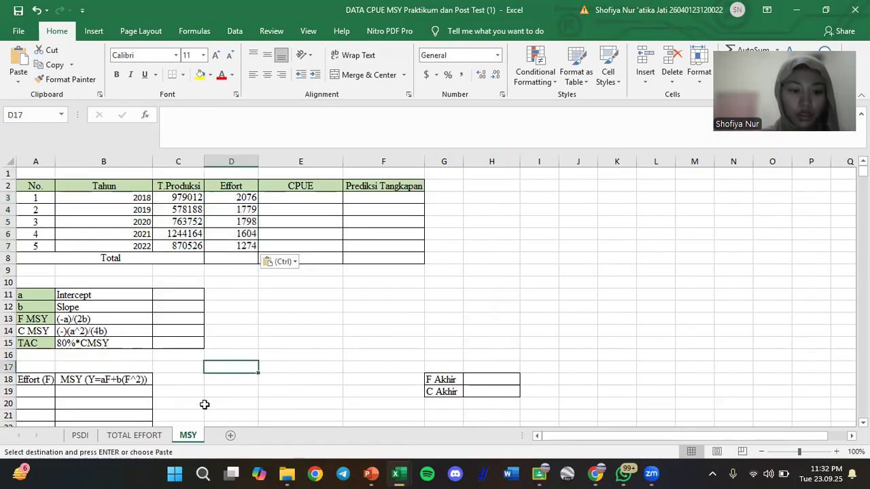
Copy the CPUE cells E21:E25 from TOTAL EFFORT into E3:E7 of the MSY sheet.
{"action": "left_click", "coordinate": [134, 435]}
{"action": "left_click_drag", "start_coordinate": [219, 294], "coordinate": [208, 342]}
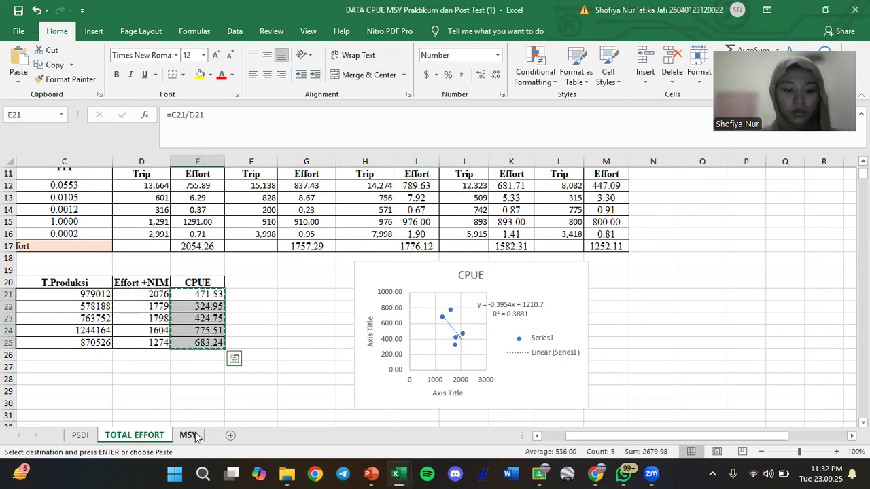
{"action": "left_click", "coordinate": [188, 435]}
{"action": "left_click", "coordinate": [323, 199]}
{"action": "key", "text": "ctrl+v"}
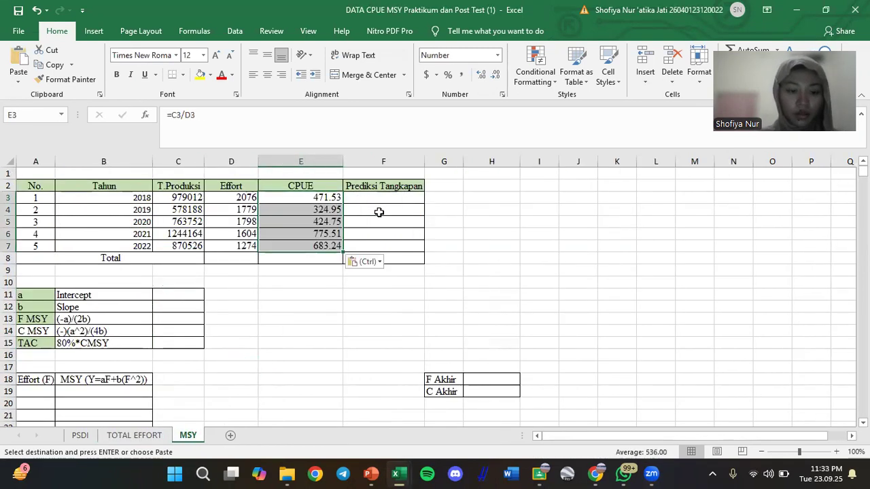
{"action": "left_click", "coordinate": [297, 296]}
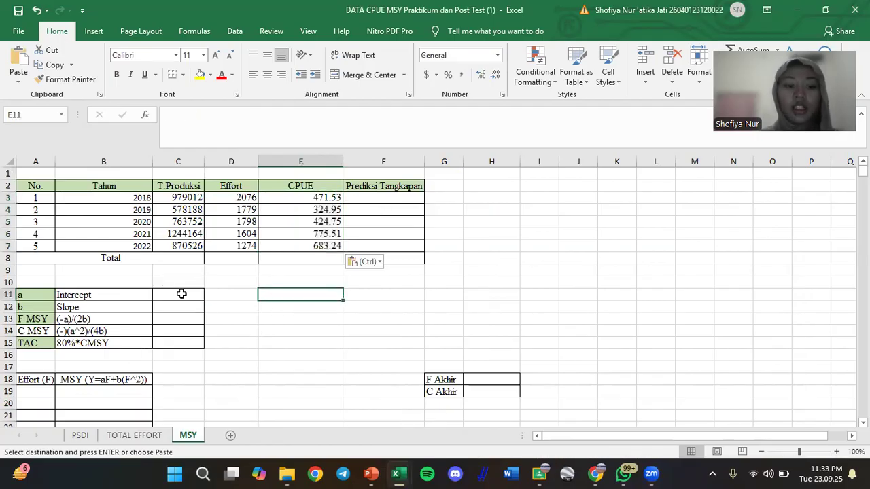
{"action": "left_click_drag", "start_coordinate": [31, 298], "coordinate": [178, 344]}
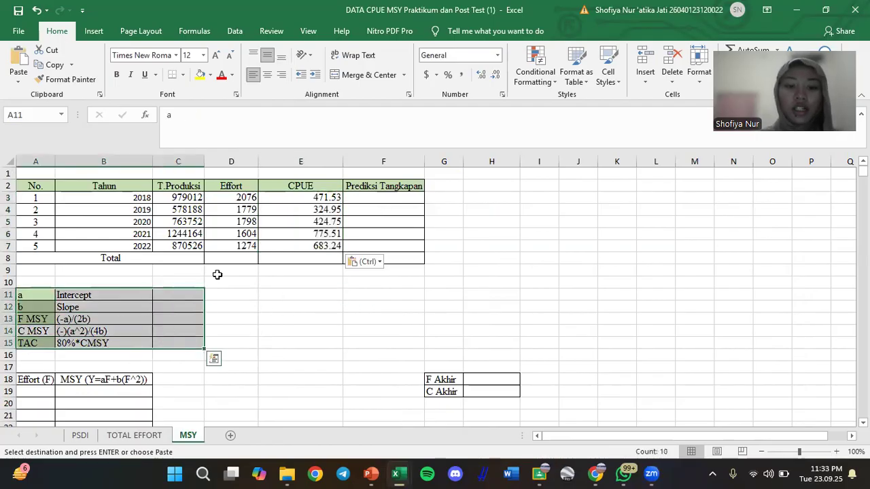
{"action": "left_click_drag", "start_coordinate": [393, 185], "coordinate": [403, 247]}
Total the Effort column in D8 with a SUM of D3:D7 and fill the formula across to the CPUE total in E8.
{"action": "left_click", "coordinate": [245, 259]}
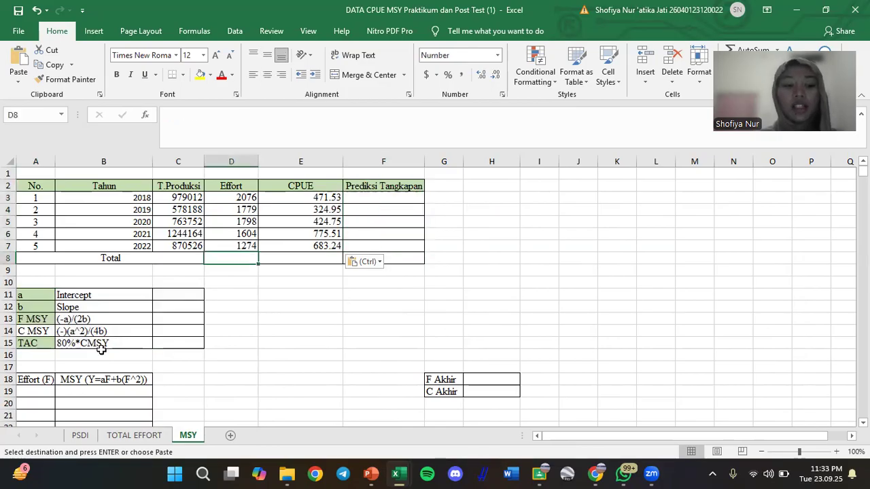
{"action": "type", "text": "=sU"}
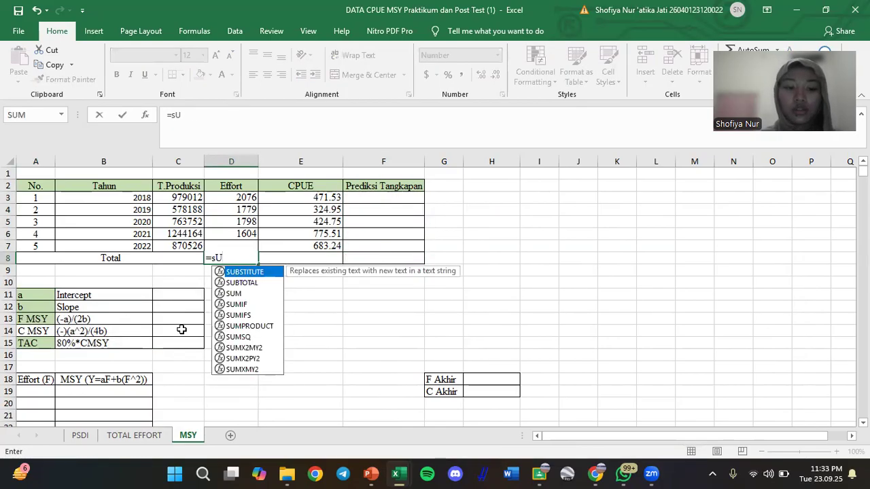
{"action": "type", "text": "m("}
{"action": "left_click_drag", "start_coordinate": [247, 200], "coordinate": [238, 246]}
{"action": "key", "text": "Return"}
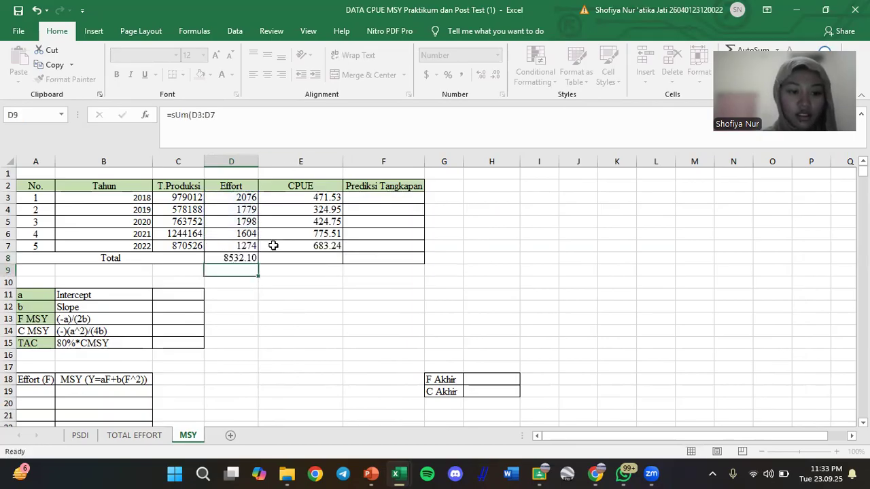
{"action": "left_click", "coordinate": [234, 259]}
{"action": "left_click_drag", "start_coordinate": [258, 264], "coordinate": [336, 261]}
{"action": "left_click", "coordinate": [323, 281]}
Calculate the intercept a in C11 with INTERCEPT, using CPUE E3:E7 as known y's and Effort D3:D7 as known x's.
{"action": "left_click", "coordinate": [188, 292]}
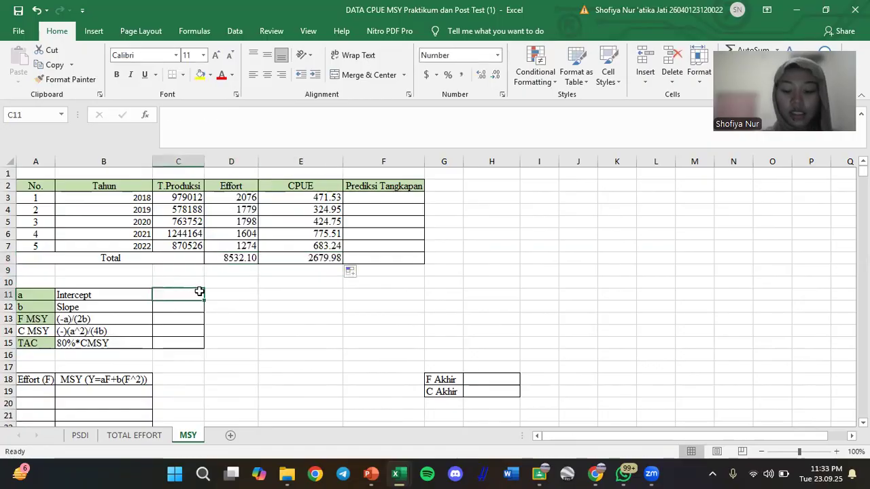
{"action": "type", "text": "="}
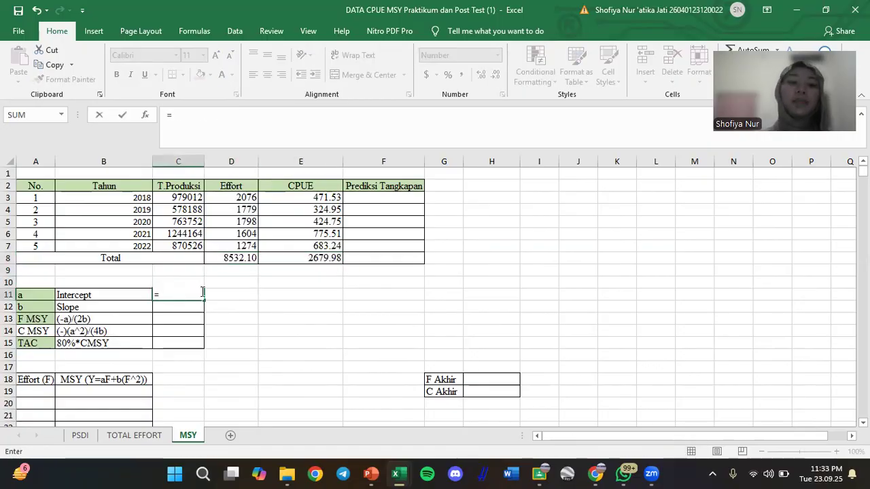
{"action": "type", "text": "n"}
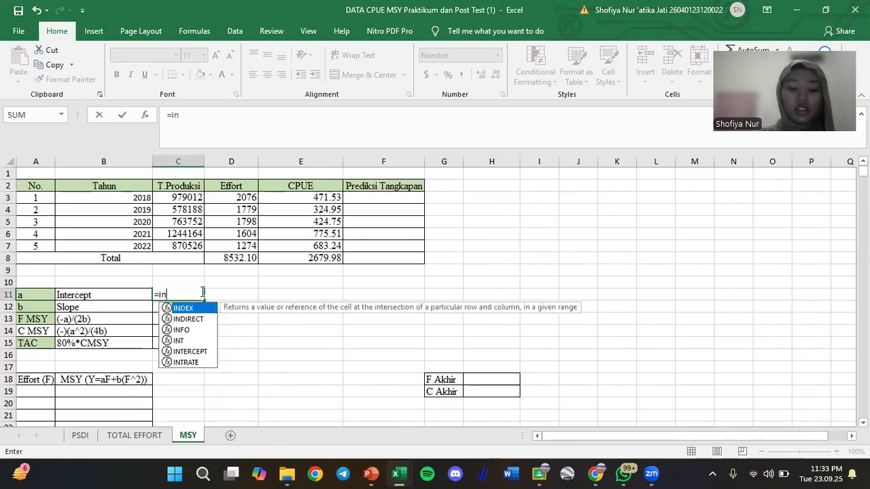
{"action": "type", "text": "tercept("}
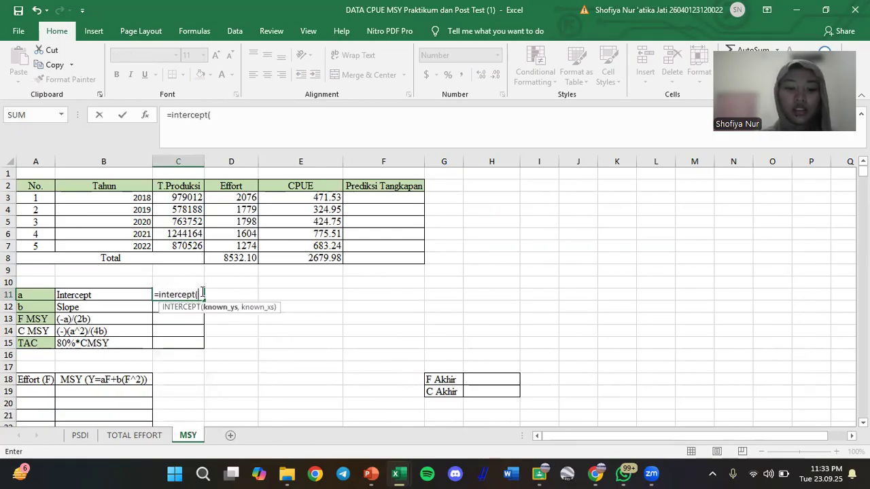
{"action": "left_click_drag", "start_coordinate": [306, 196], "coordinate": [306, 245]}
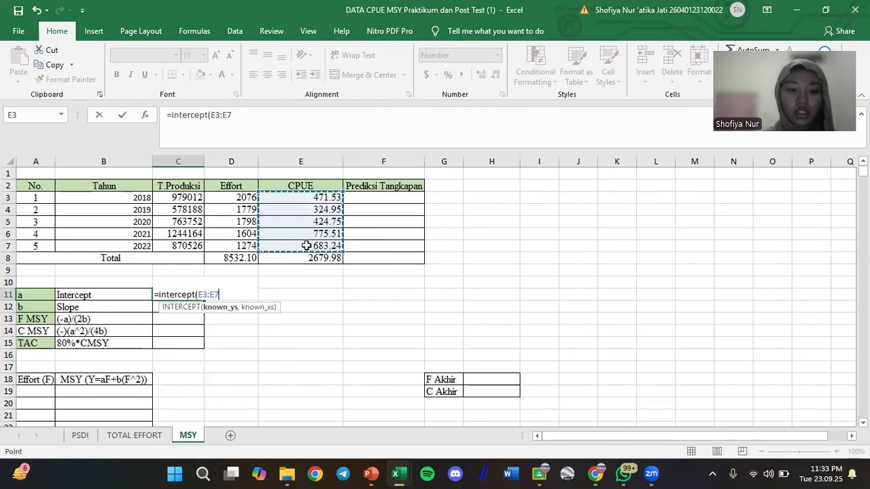
{"action": "type", "text": ","}
{"action": "left_click_drag", "start_coordinate": [244, 197], "coordinate": [243, 245]}
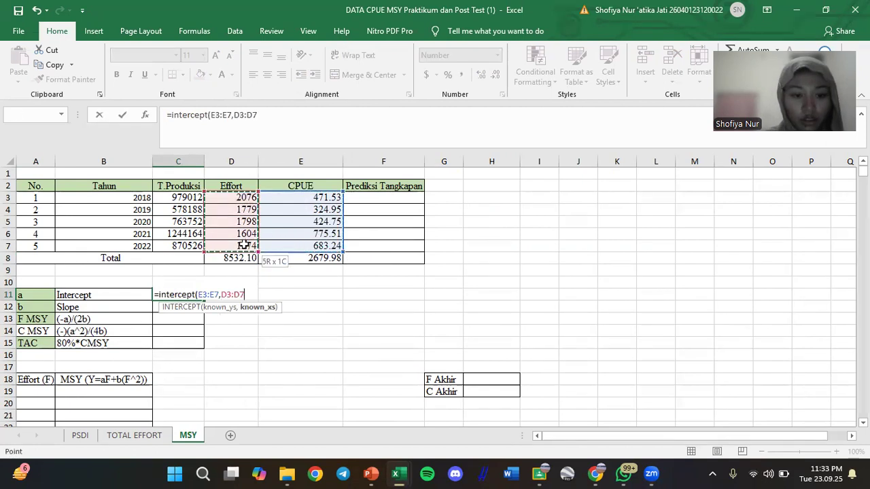
{"action": "key", "text": "Return"}
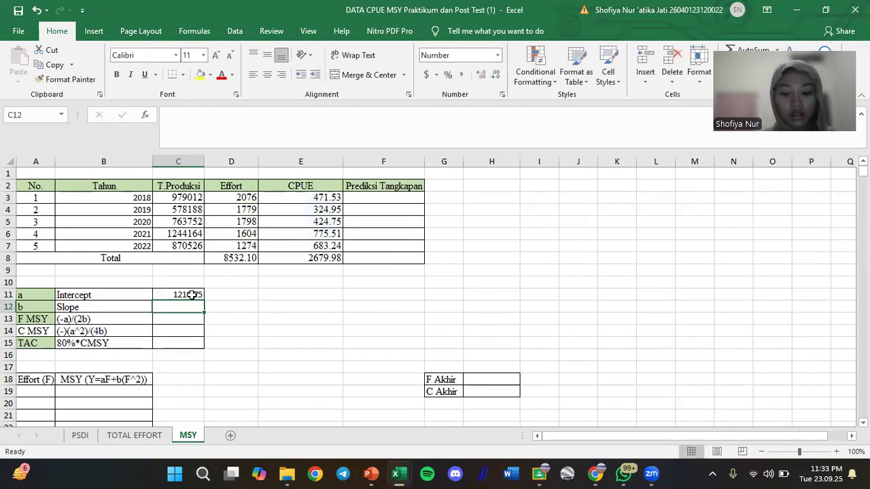
Calculate the slope b in C12 with SLOPE, using CPUE E3:E7 as known y's and Effort D3:D7 as known x's.
{"action": "type", "text": "=slope("}
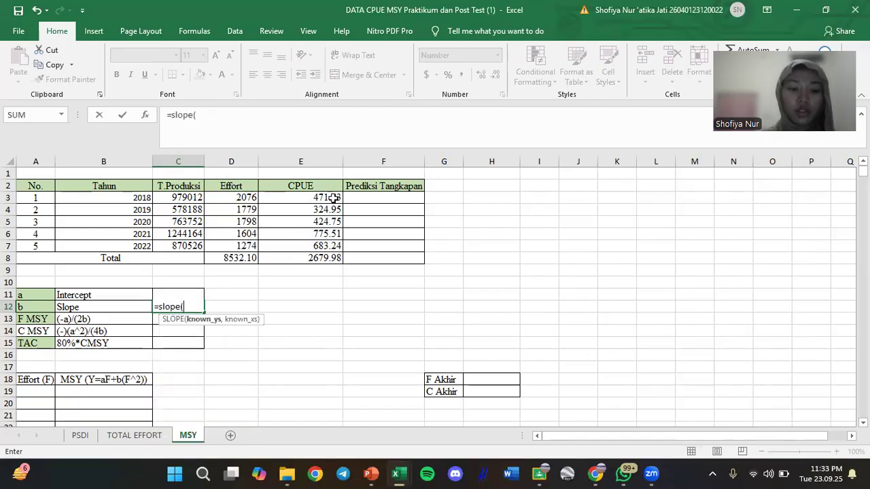
{"action": "left_click_drag", "start_coordinate": [333, 198], "coordinate": [331, 245]}
{"action": "type", "text": ","}
{"action": "left_click_drag", "start_coordinate": [227, 197], "coordinate": [249, 242]}
{"action": "key", "text": "Return"}
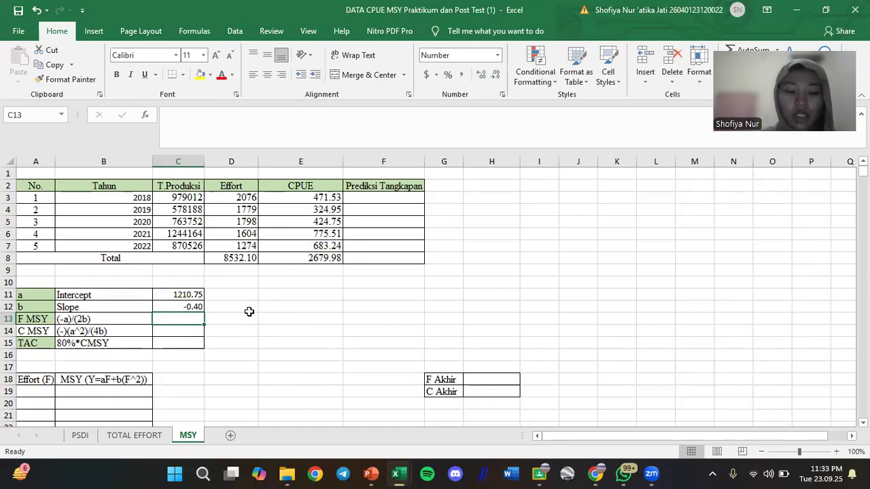
{"action": "type", "text": "="}
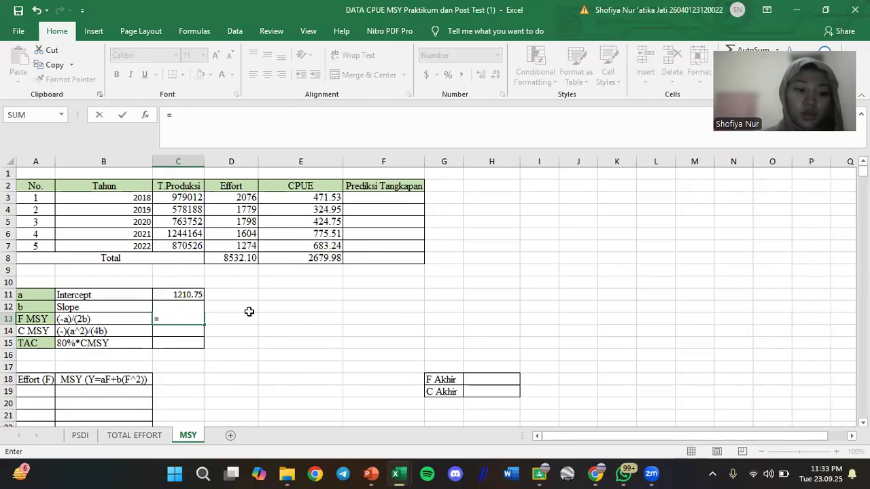
{"action": "type", "text": "(a"}
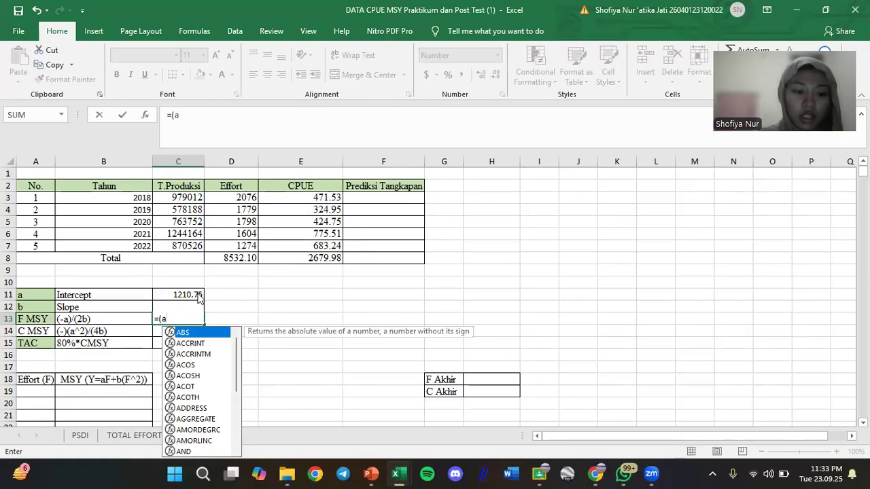
{"action": "left_click", "coordinate": [198, 295]}
{"action": "left_click", "coordinate": [440, 270]}
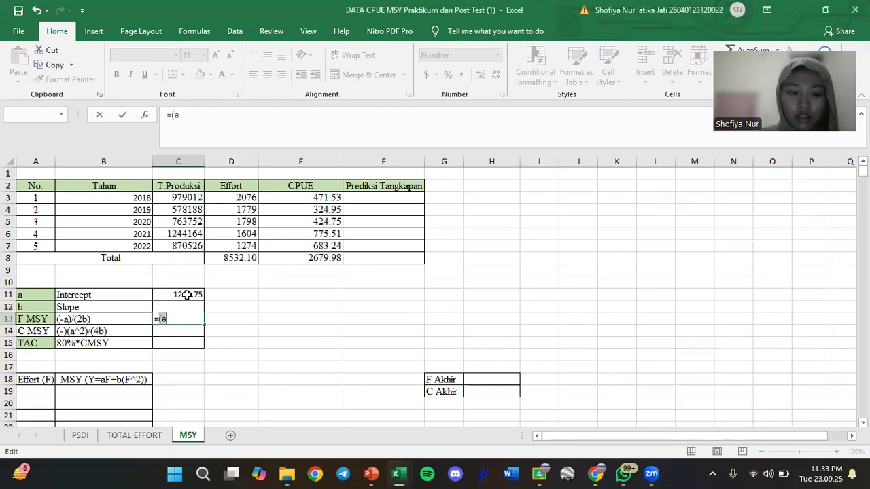
{"action": "key", "text": "BackSpace"}
{"action": "key", "text": "BackSpace"}
{"action": "left_click", "coordinate": [199, 295]}
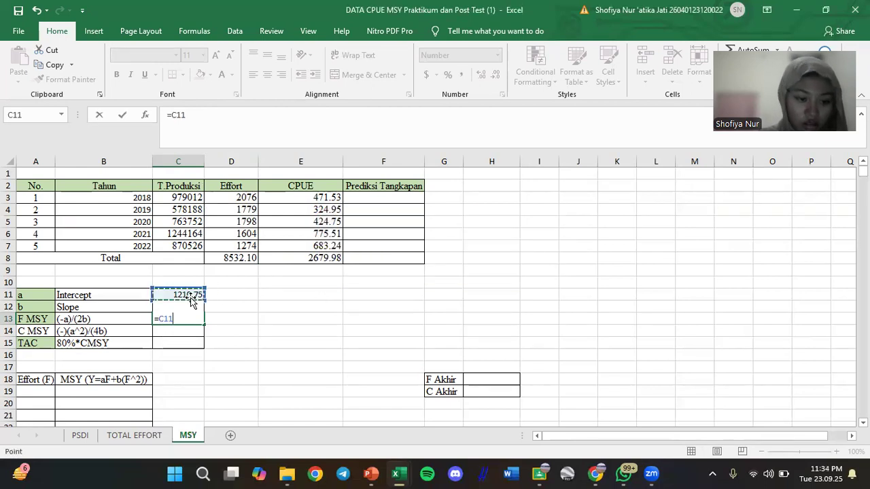
{"action": "key", "text": "Left"}
{"action": "key", "text": "Left"}
{"action": "key", "text": "Right"}
{"action": "key", "text": "Right"}
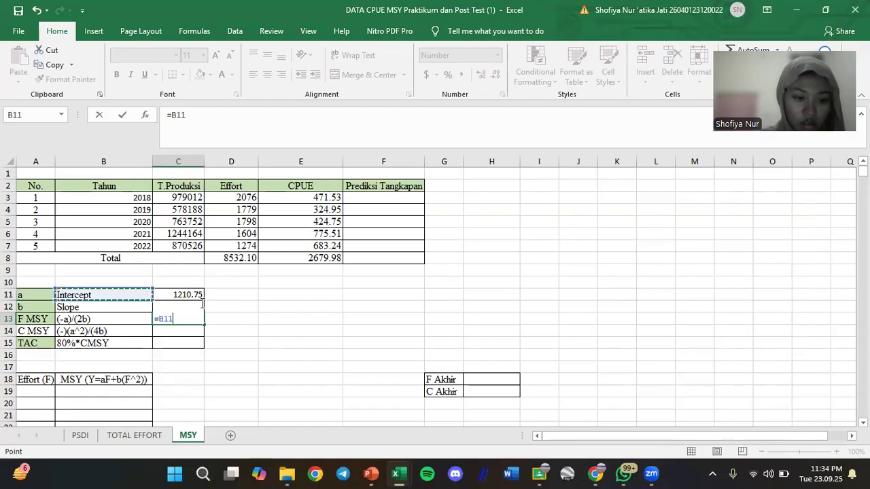
{"action": "key", "text": "BackSpace"}
{"action": "key", "text": "BackSpace"}
{"action": "key", "text": "BackSpace"}
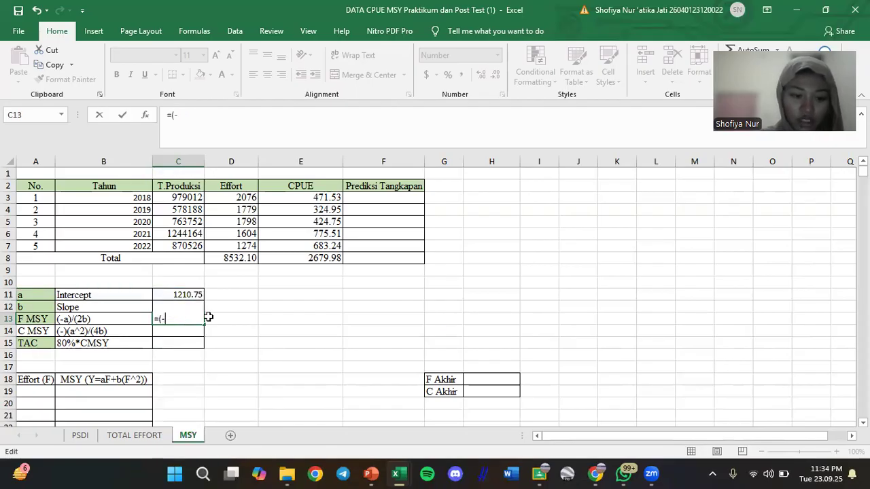
Calculate F MSY in C13 with the formula =(-C11)/(2*C12), using the intercept and slope.
{"action": "left_click", "coordinate": [180, 295]}
{"action": "type", "text": ")/(2*"}
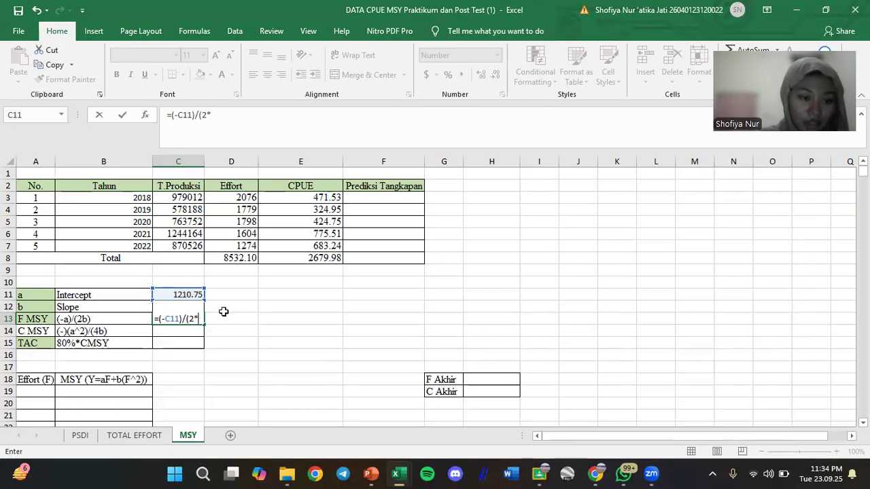
{"action": "type", "text": "C12"}
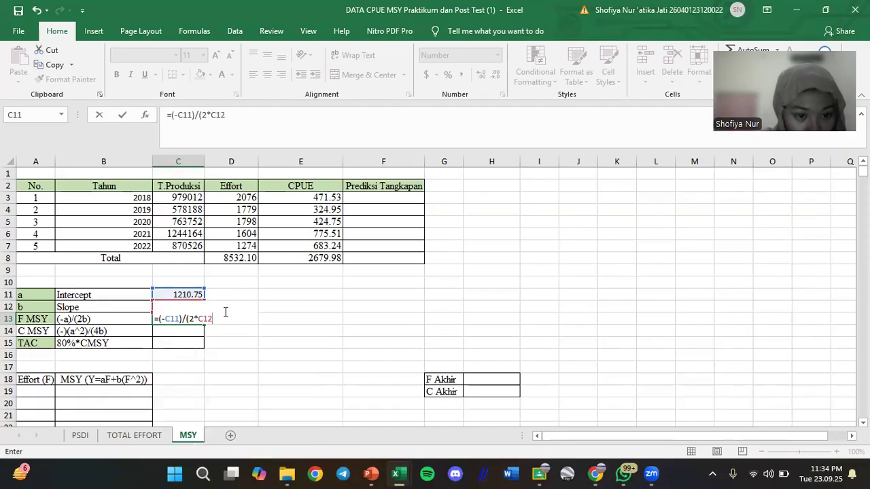
{"action": "key", "text": "Return"}
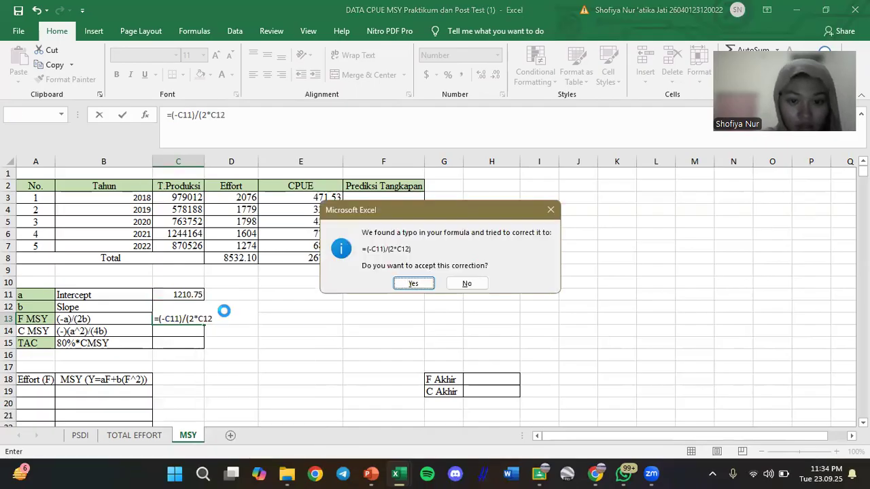
{"action": "left_click", "coordinate": [421, 283]}
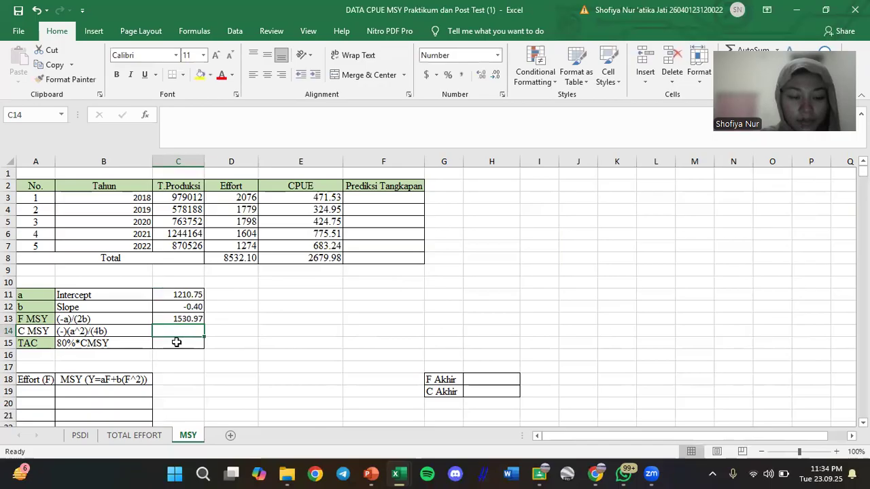
Calculate C MSY in C14 with the formula =-(C11^2)/(4*C12).
{"action": "type", "text": "="}
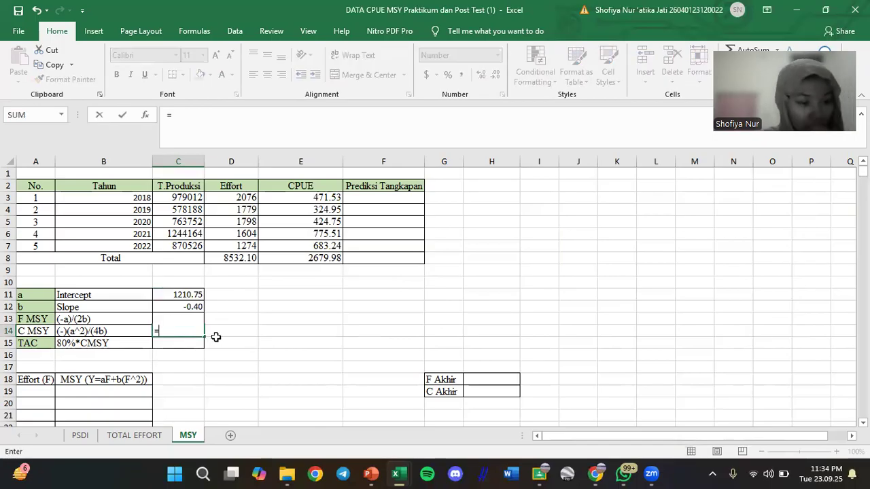
{"action": "type", "text": "-("}
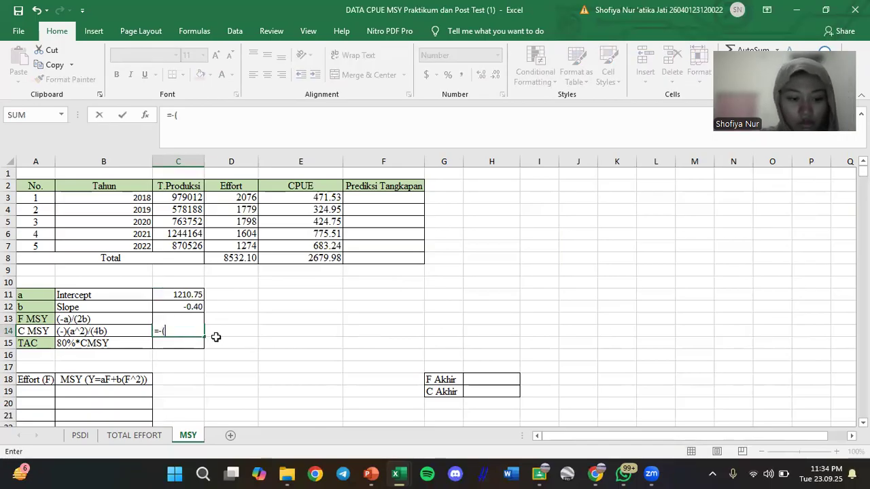
{"action": "left_click", "coordinate": [185, 296]}
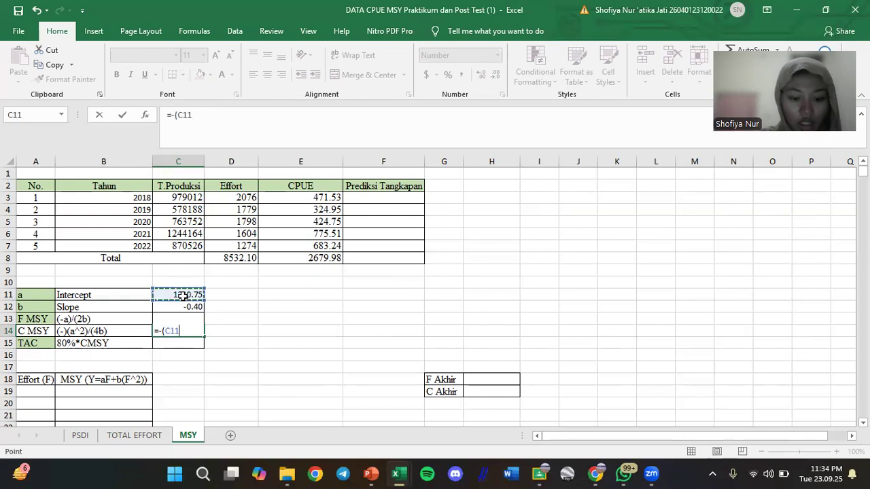
{"action": "type", "text": "^2)/"}
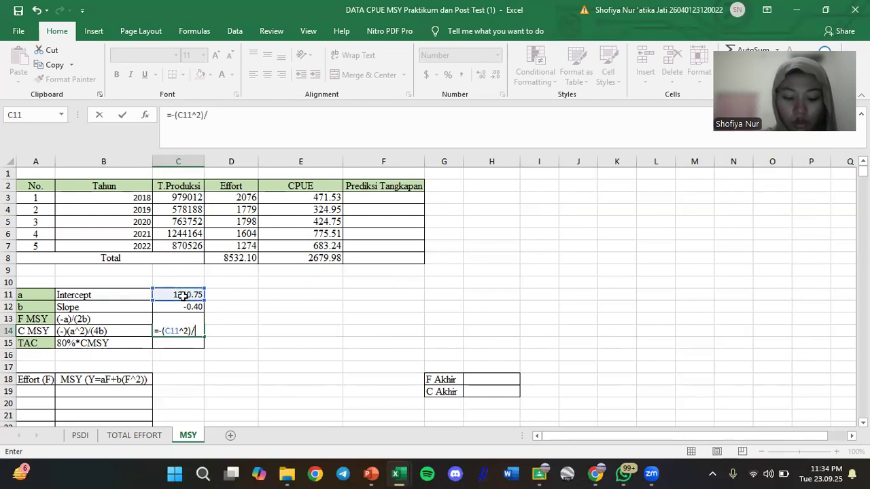
{"action": "type", "text": "(4*"}
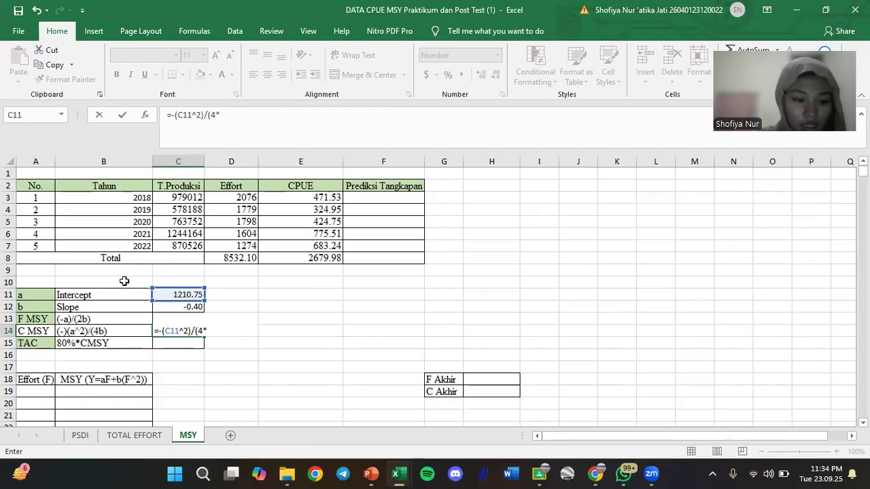
{"action": "left_click", "coordinate": [189, 306]}
{"action": "type", "text": ")"}
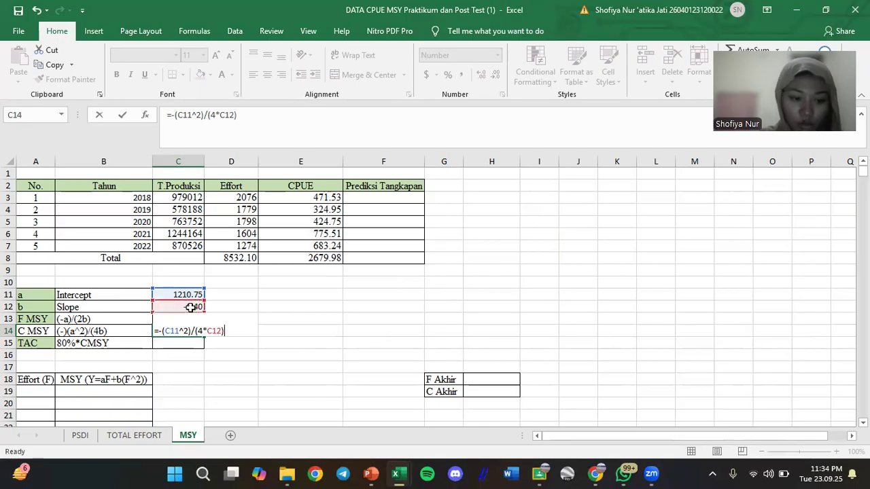
{"action": "key", "text": "Return"}
Calculate TAC in C15 as 80% of C MSY with the formula =80%*C14.
{"action": "type", "text": "="}
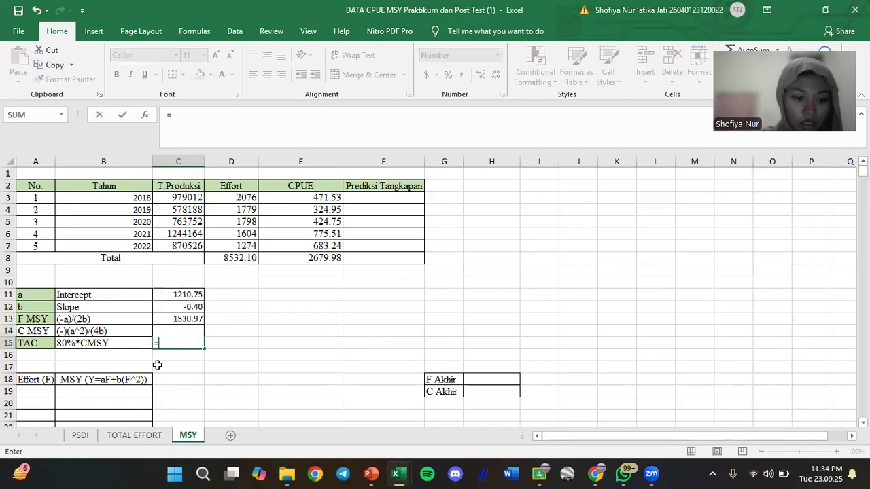
{"action": "type", "text": "80%*"}
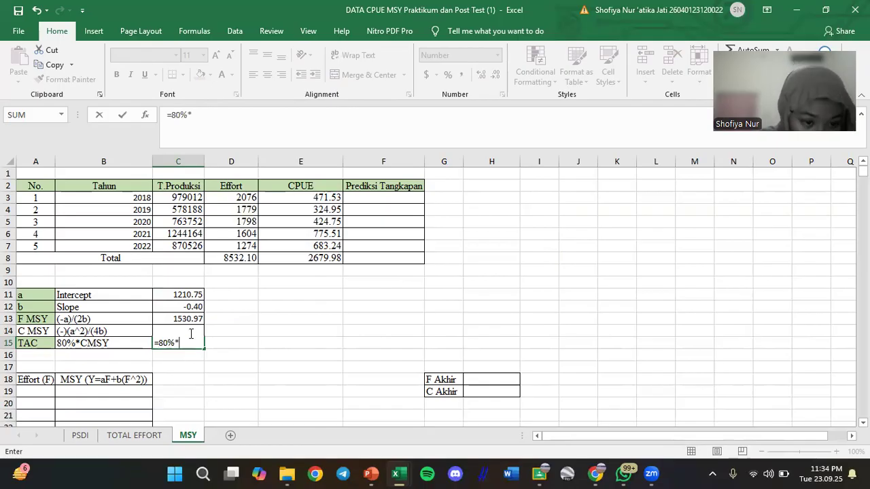
{"action": "type", "text": "c14"}
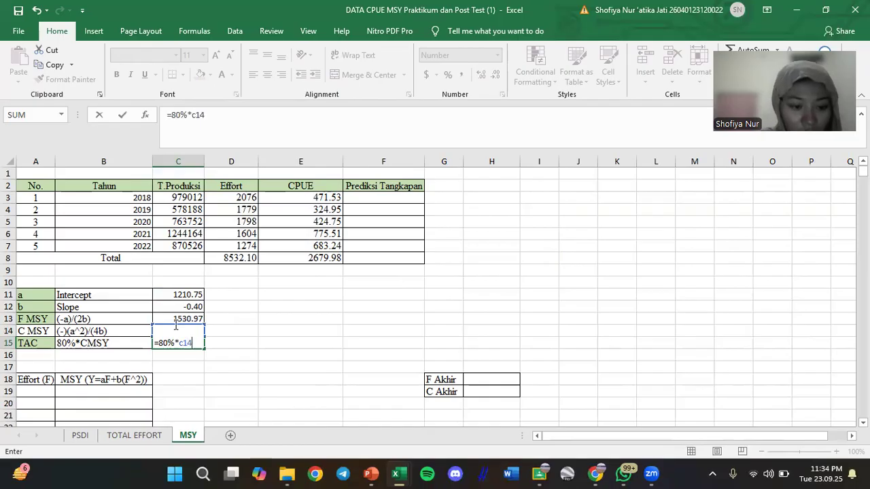
{"action": "key", "text": "Return"}
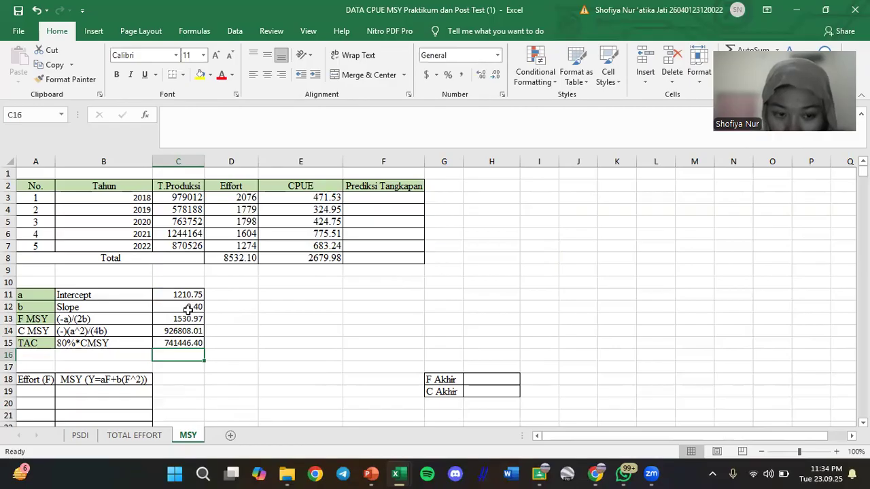
{"action": "left_click", "coordinate": [188, 307]}
{"action": "left_click", "coordinate": [332, 318]}
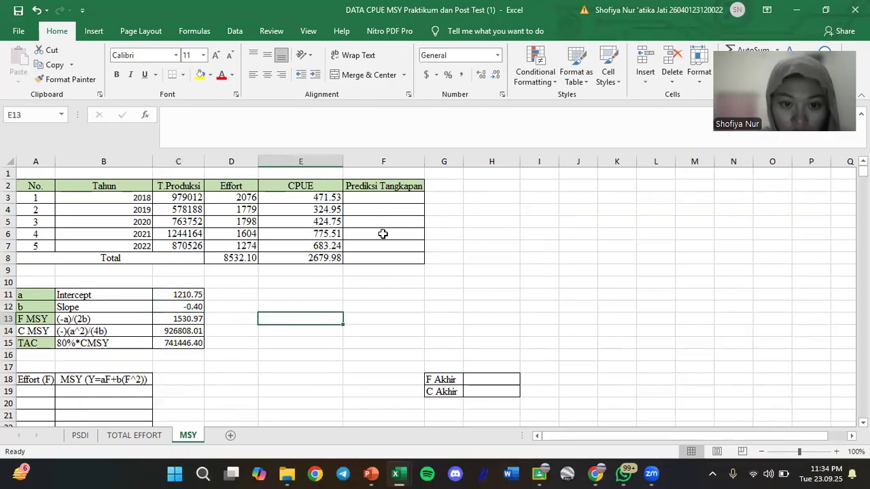
Calculate Prediksi Tangkapan in F3 with =D3*C$11-(C$12-C3) and fill the formula down to F7.
{"action": "left_click", "coordinate": [403, 198]}
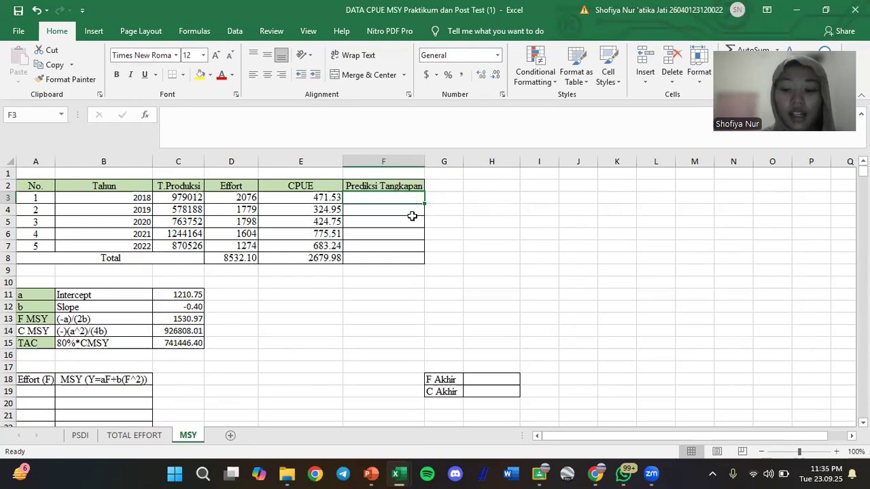
{"action": "type", "text": "="}
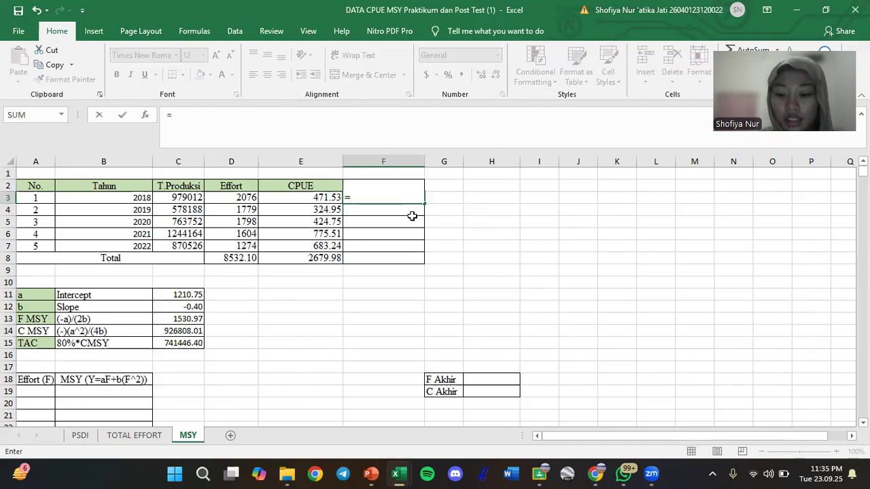
{"action": "left_click", "coordinate": [248, 199]}
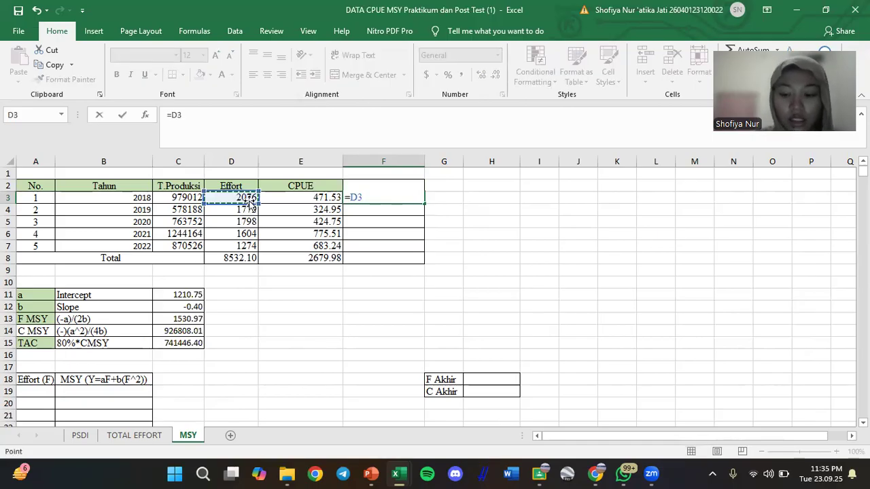
{"action": "type", "text": "*"}
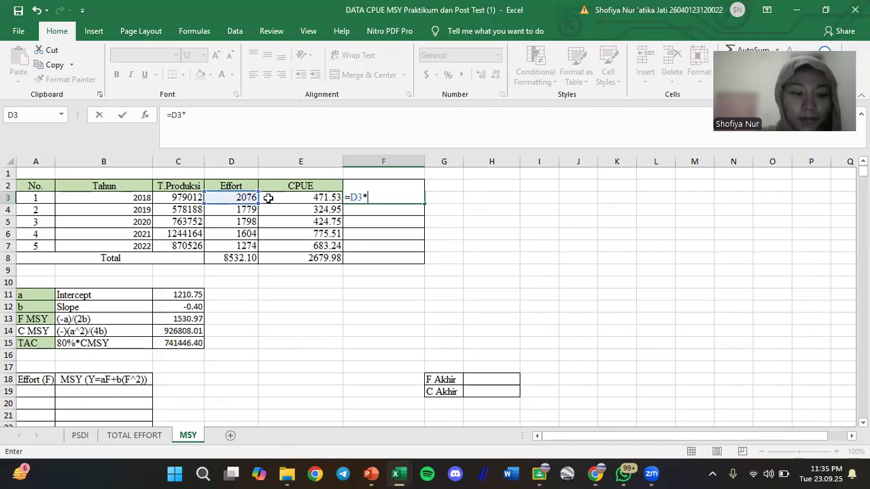
{"action": "left_click", "coordinate": [185, 295]}
{"action": "left_click", "coordinate": [193, 115]}
{"action": "type", "text": "$11-("}
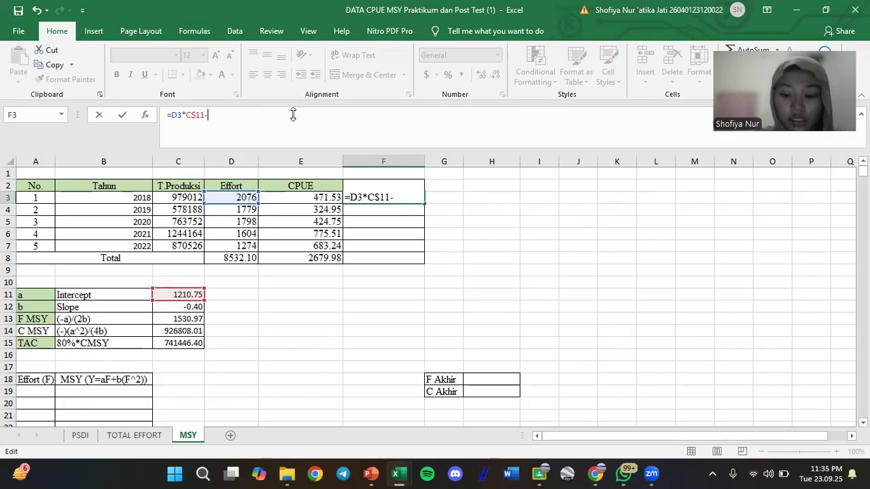
{"action": "left_click", "coordinate": [190, 307]}
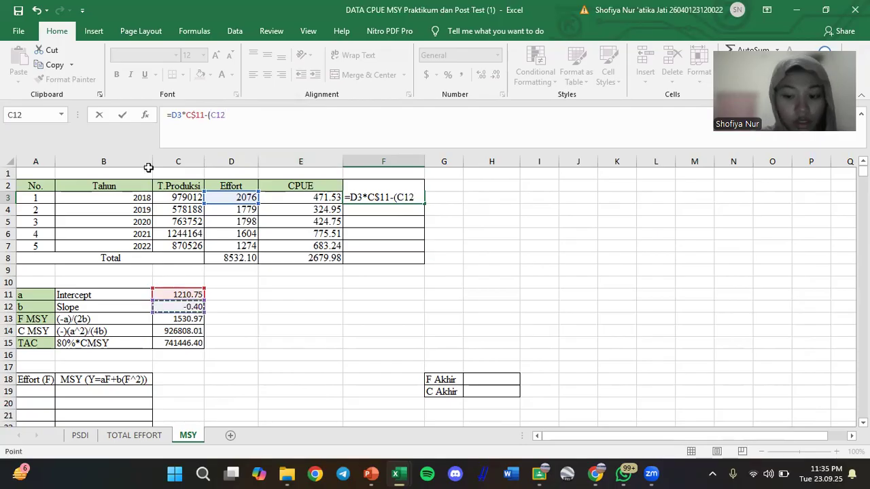
{"action": "left_click", "coordinate": [237, 117]}
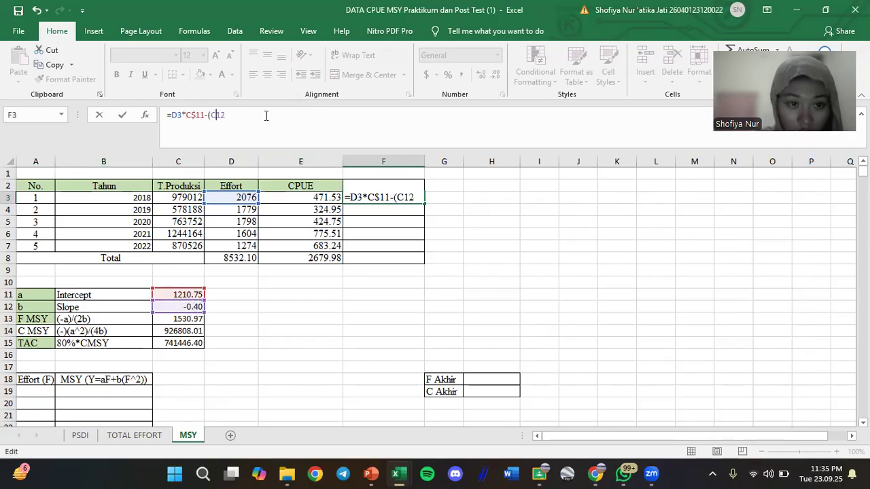
{"action": "type", "text": "$11"}
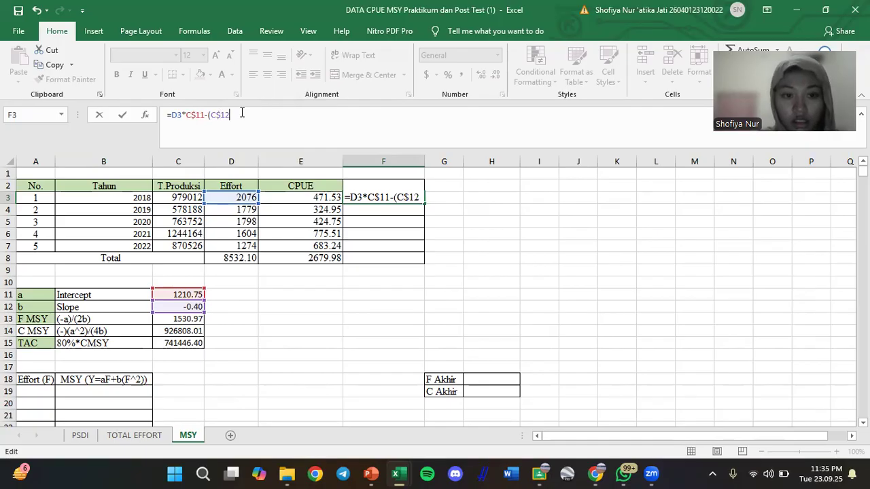
{"action": "type", "text": "-"}
{"action": "left_click", "coordinate": [171, 197]}
{"action": "type", "text": ")"}
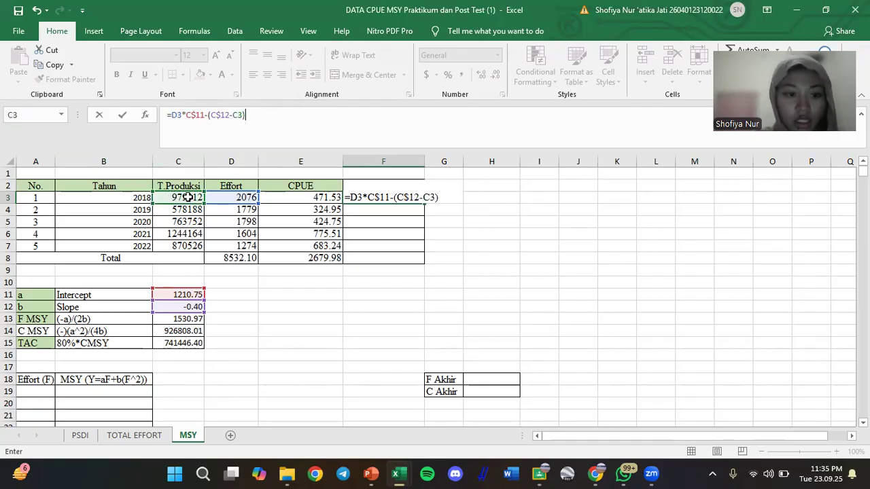
{"action": "key", "text": "Return"}
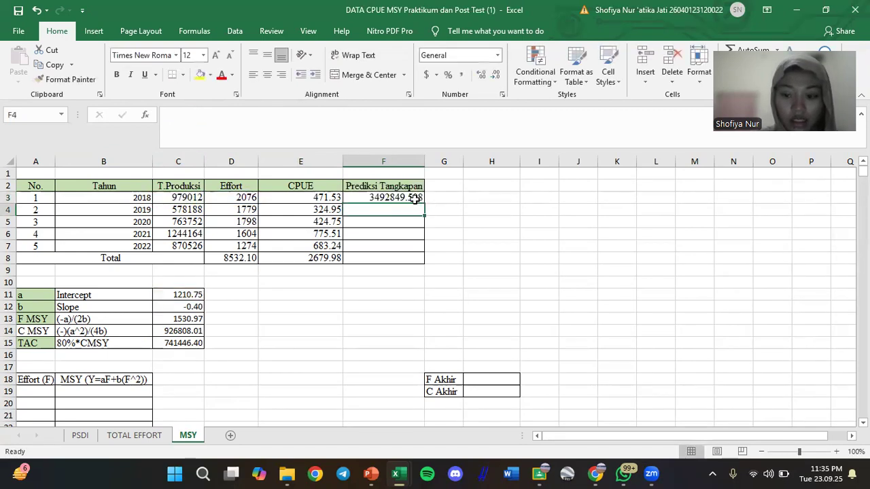
{"action": "left_click", "coordinate": [411, 198]}
{"action": "left_click_drag", "start_coordinate": [424, 203], "coordinate": [424, 256]}
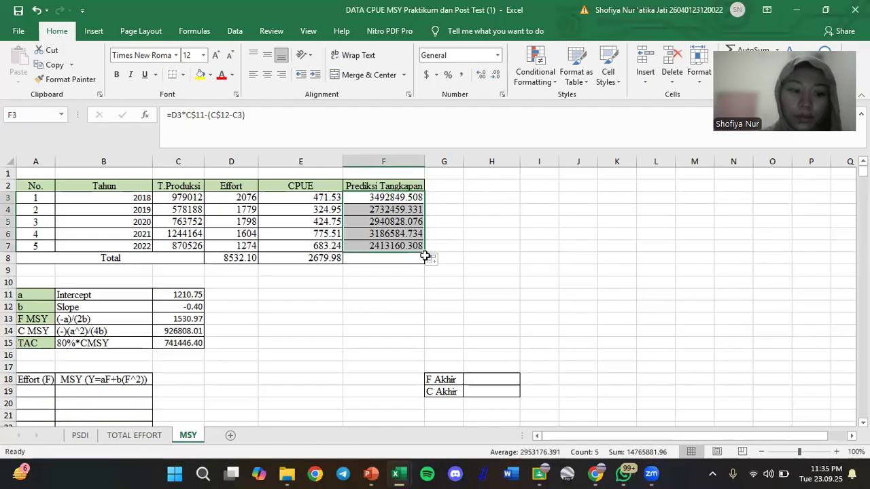
{"action": "scroll", "coordinate": [377, 290], "scroll_direction": "down", "scroll_amount": 1}
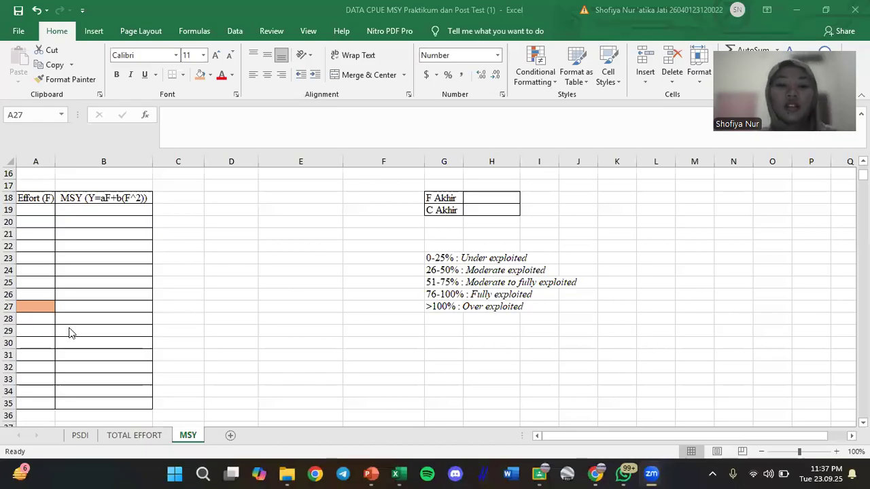
{"action": "scroll", "coordinate": [155, 311], "scroll_direction": "up", "scroll_amount": 5}
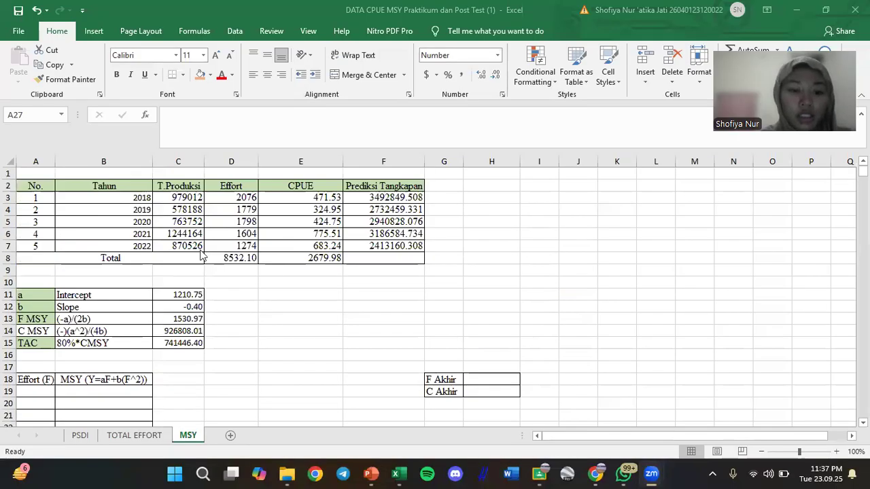
{"action": "scroll", "coordinate": [243, 359], "scroll_direction": "down", "scroll_amount": 2}
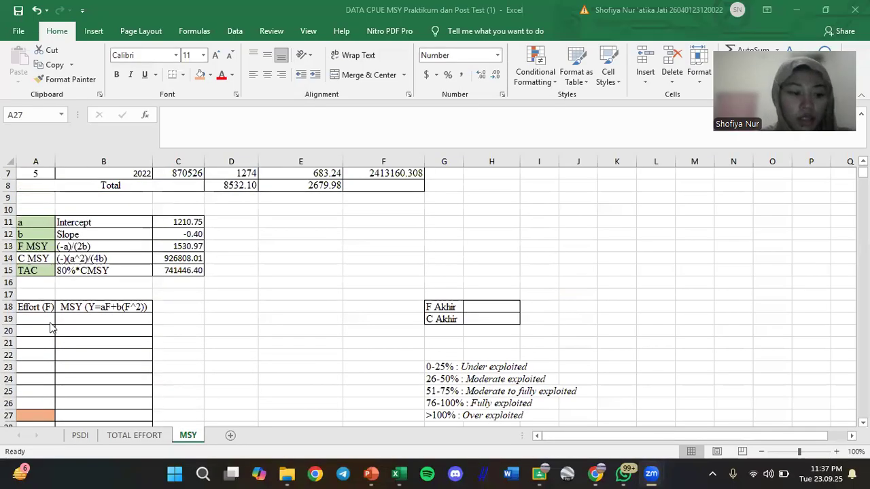
Enter the effort values 1500 in A27, 1700 in A28 and 1300 in A26 of the Effort (F) column.
{"action": "scroll", "coordinate": [51, 336], "scroll_direction": "down", "scroll_amount": 2}
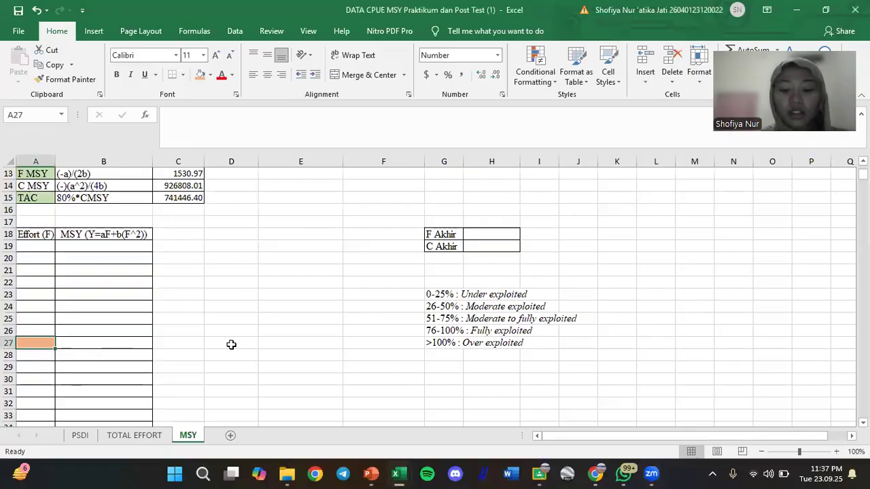
{"action": "type", "text": "15-"}
{"action": "type", "text": "00"}
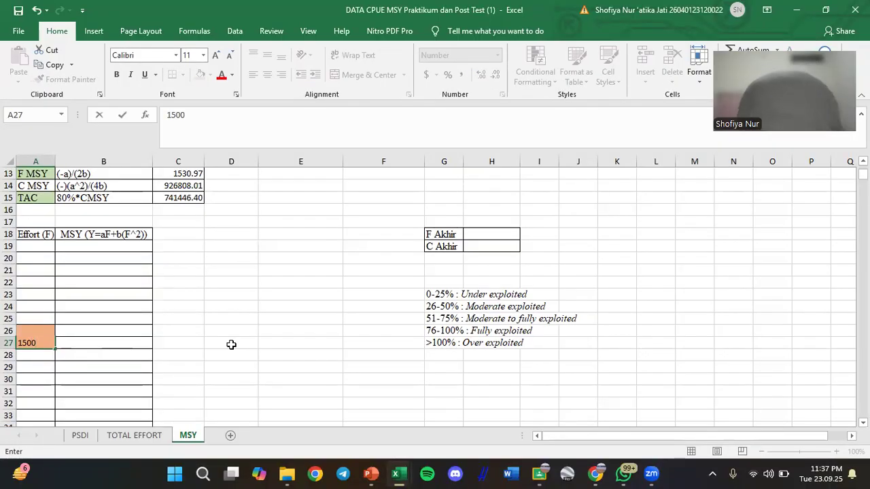
{"action": "key", "text": "Return"}
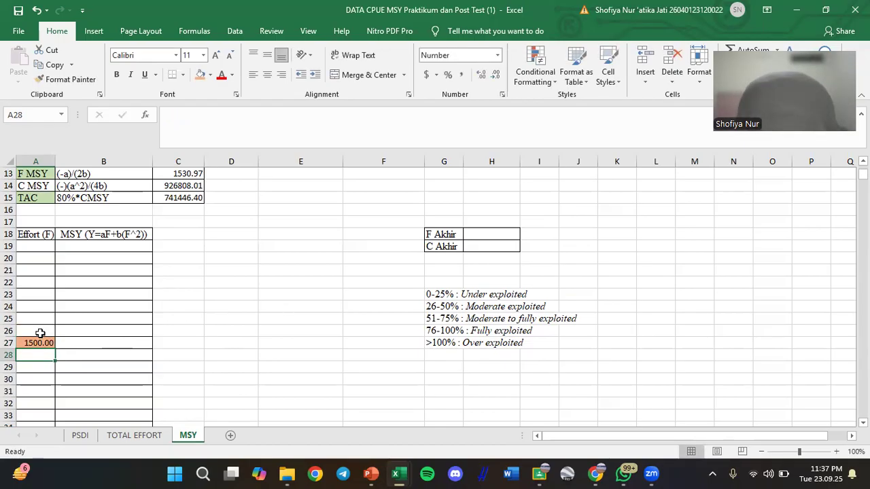
{"action": "type", "text": "1700"}
{"action": "key", "text": "Return"}
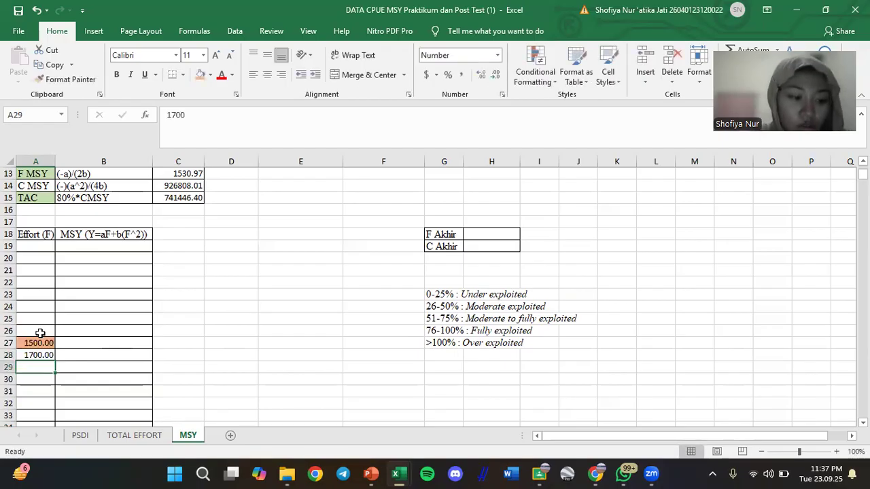
{"action": "key", "text": "Up"}
{"action": "key", "text": "Up"}
{"action": "key", "text": "Up"}
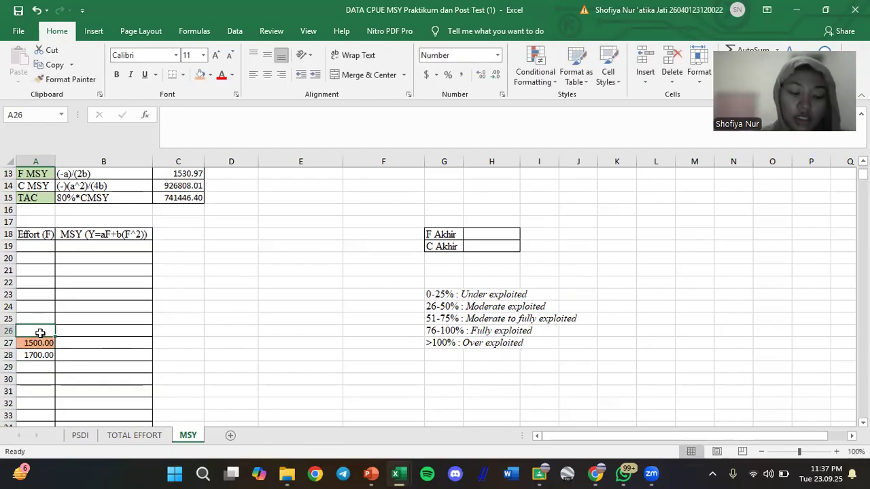
{"action": "type", "text": "1300"}
{"action": "key", "text": "Return"}
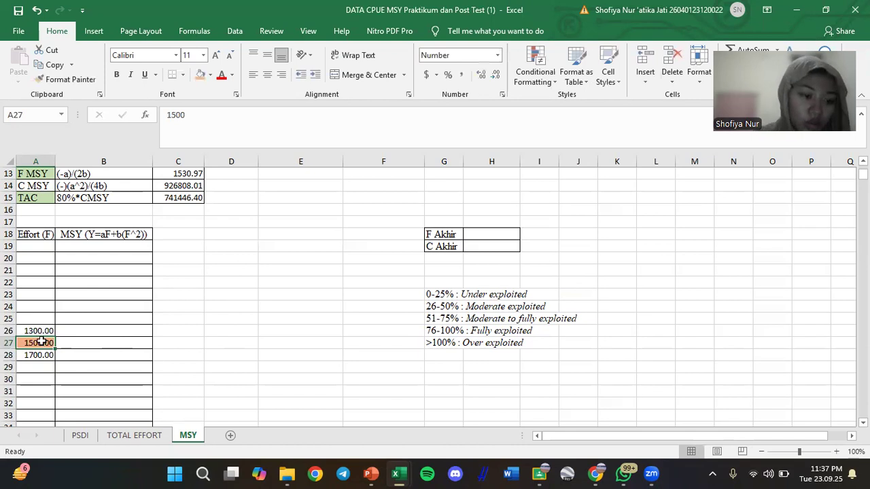
Extend the effort series in steps of 200 upward from A26:A27 to A19, then replace the value in A19 with 0.
{"action": "key", "text": "shift+Up"}
{"action": "left_click_drag", "start_coordinate": [56, 349], "coordinate": [55, 246]}
{"action": "left_click", "coordinate": [52, 249]}
{"action": "key", "text": "Delete"}
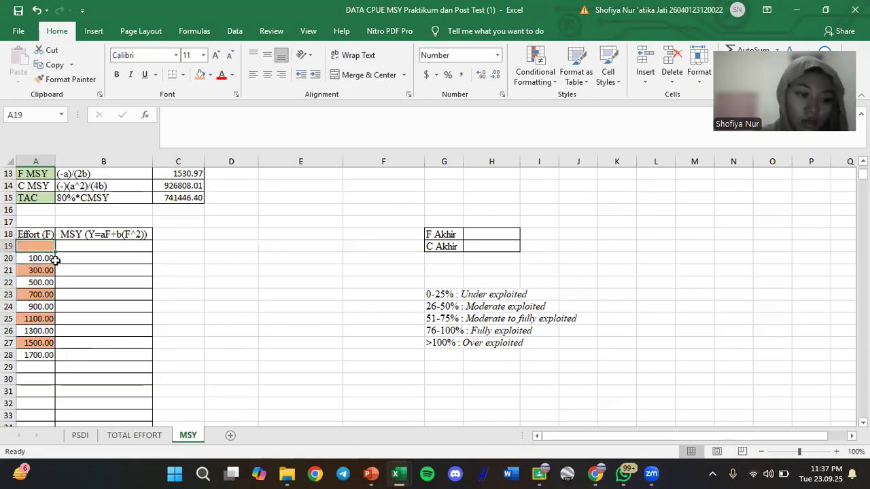
{"action": "type", "text": "0"}
{"action": "key", "text": "Return"}
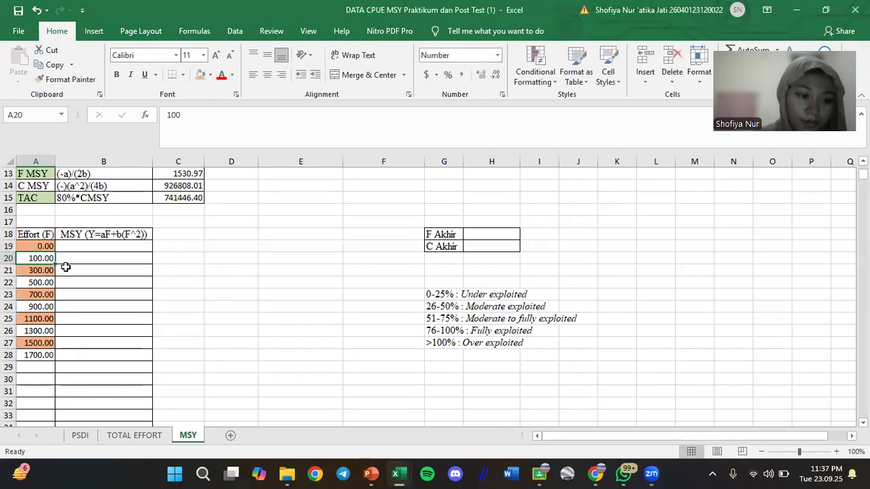
Extend the effort series from A27:A28 down to A35 in steps of 200, ending at 3100.
{"action": "left_click", "coordinate": [35, 343]}
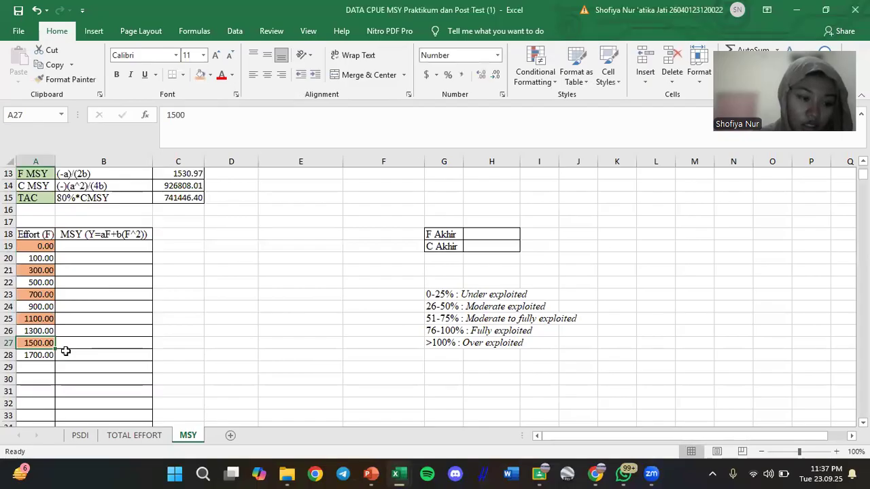
{"action": "key", "text": "shift+Down"}
{"action": "left_click_drag", "start_coordinate": [55, 361], "coordinate": [19, 190]}
{"action": "scroll", "coordinate": [178, 282], "scroll_direction": "up", "scroll_amount": 3}
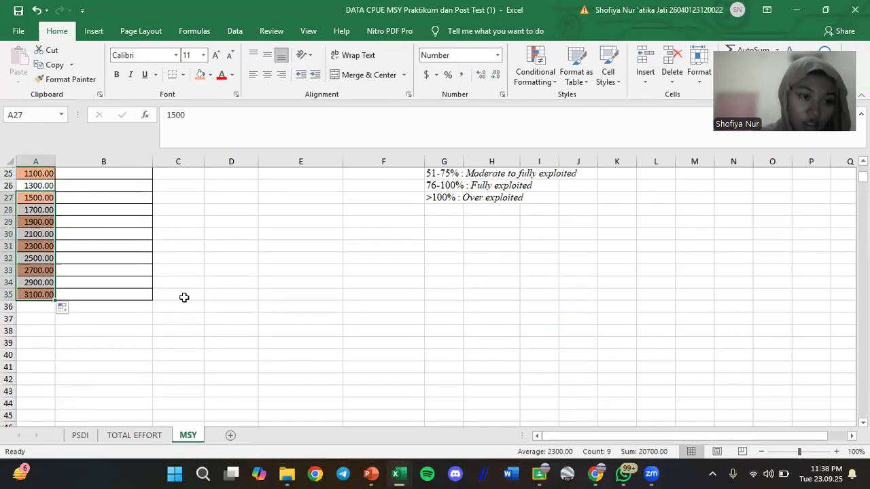
{"action": "left_click", "coordinate": [136, 295]}
{"action": "scroll", "coordinate": [136, 295], "scroll_direction": "up", "scroll_amount": 3}
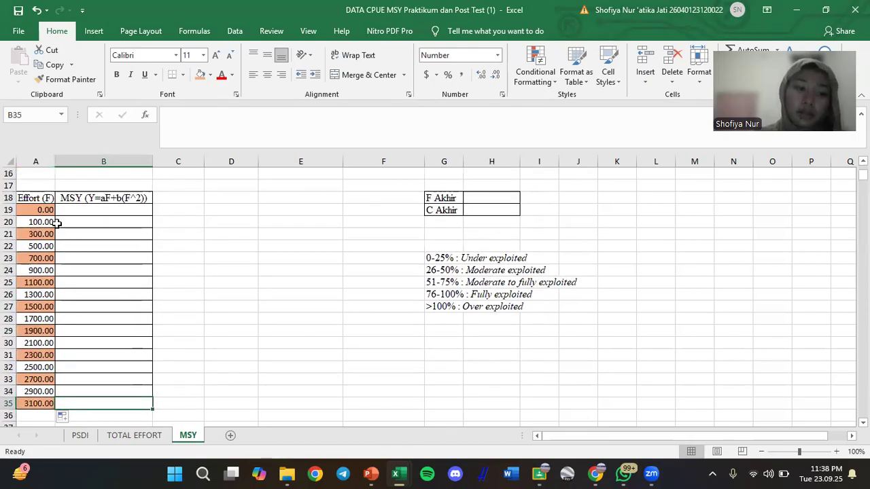
{"action": "left_click", "coordinate": [106, 210]}
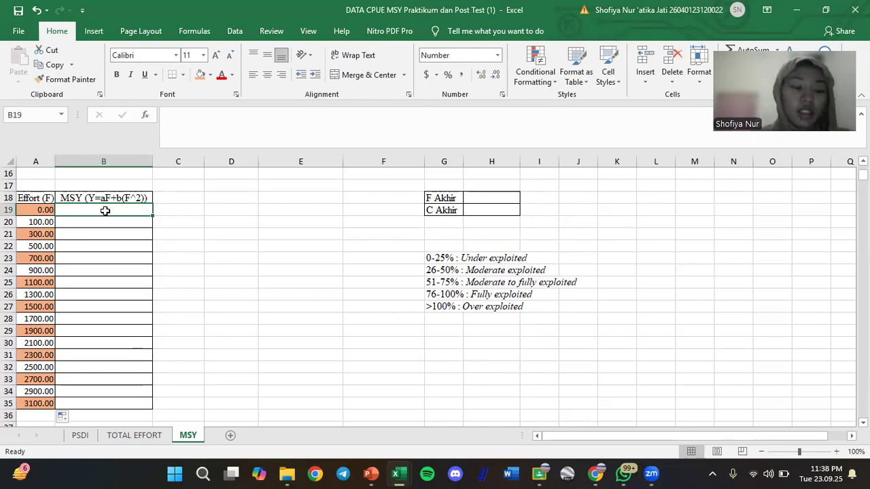
{"action": "double_click", "coordinate": [106, 211]}
{"action": "type", "text": "="}
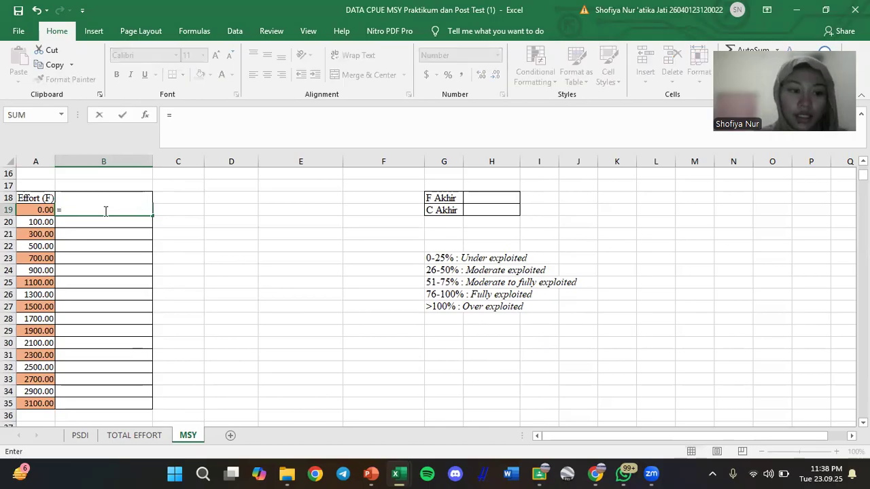
{"action": "key", "text": "BackSpace"}
{"action": "left_click", "coordinate": [168, 211]}
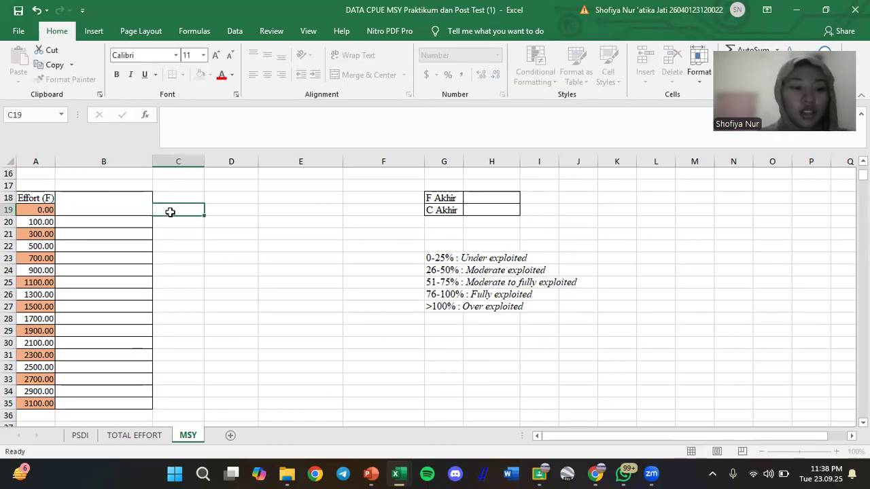
Enter the MSY formula =(C$11*A20)+(C$12(A20^2)) in B20, using the intercept, slope and effort.
{"action": "left_click", "coordinate": [131, 222]}
{"action": "type", "text": "="}
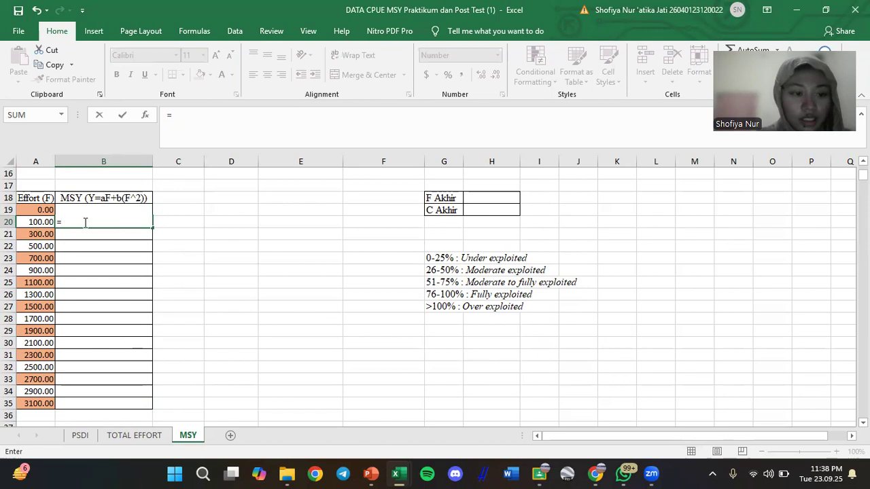
{"action": "type", "text": "("}
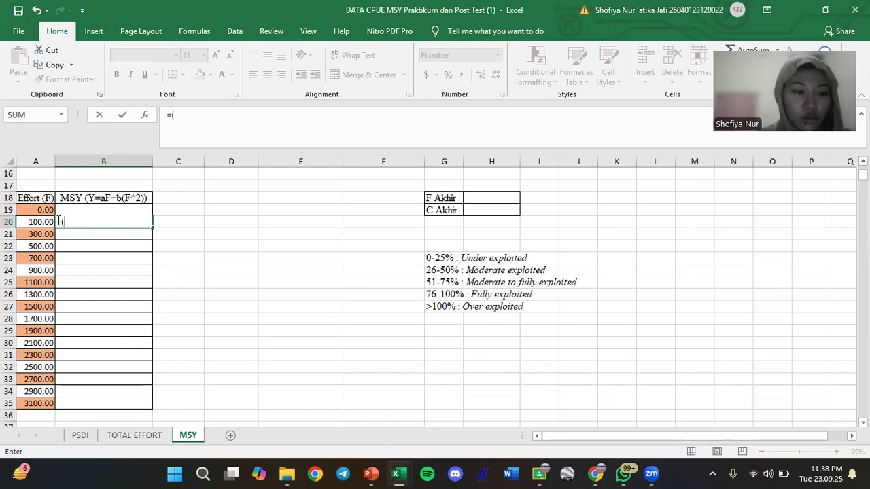
{"action": "scroll", "coordinate": [143, 263], "scroll_direction": "up", "scroll_amount": 3}
{"action": "left_click", "coordinate": [192, 225]}
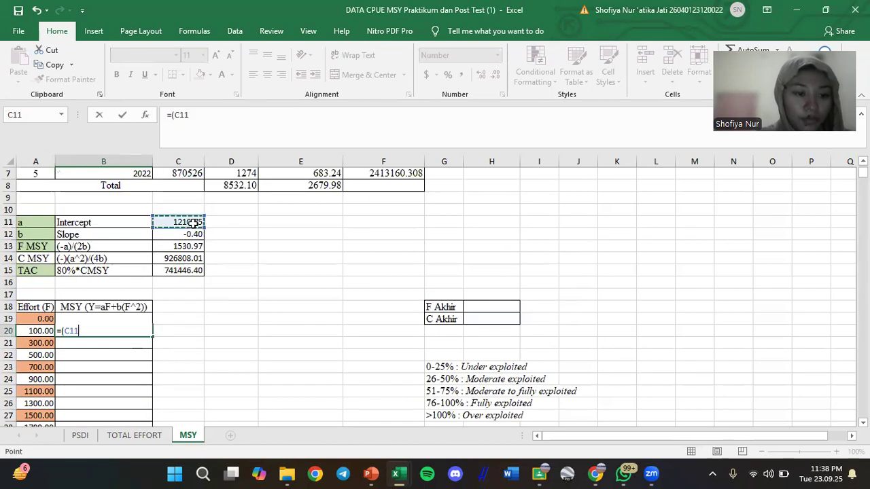
{"action": "left_click", "coordinate": [175, 115]}
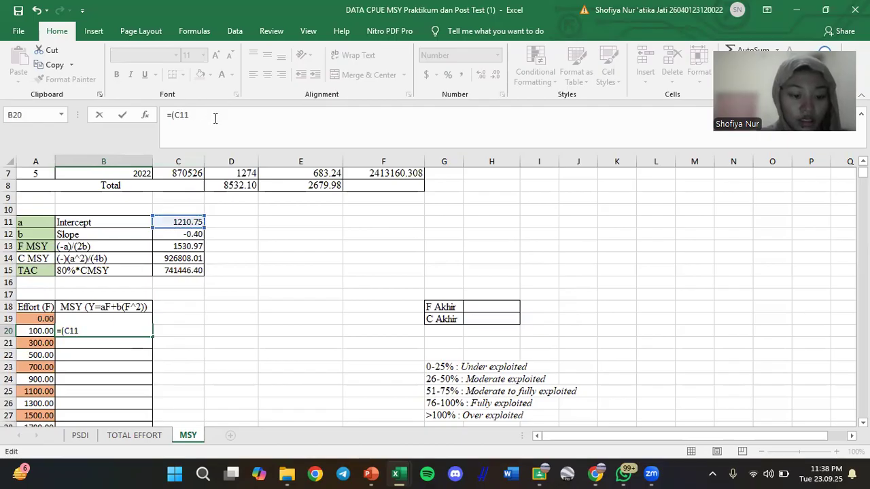
{"action": "type", "text": "$11*"}
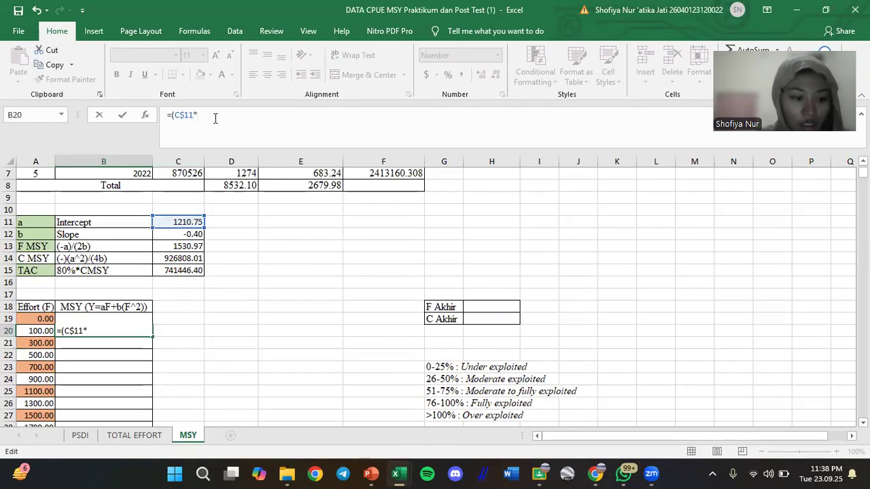
{"action": "left_click", "coordinate": [42, 331]}
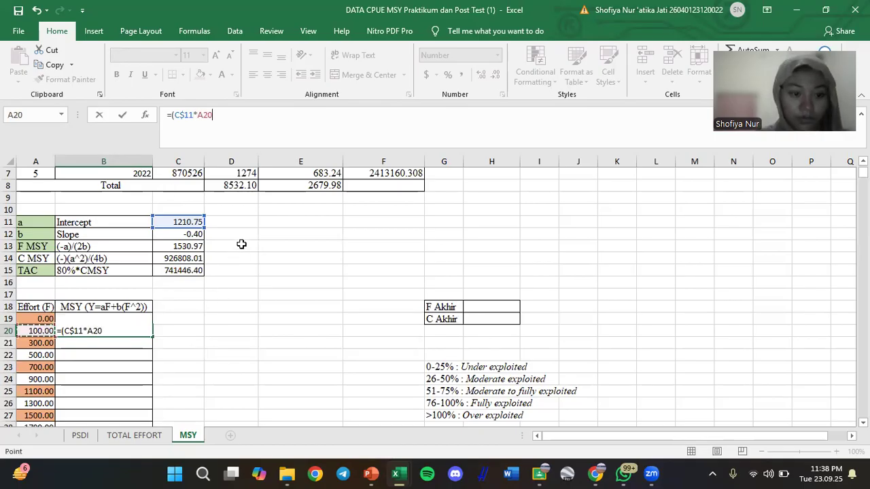
{"action": "type", "text": ")+("}
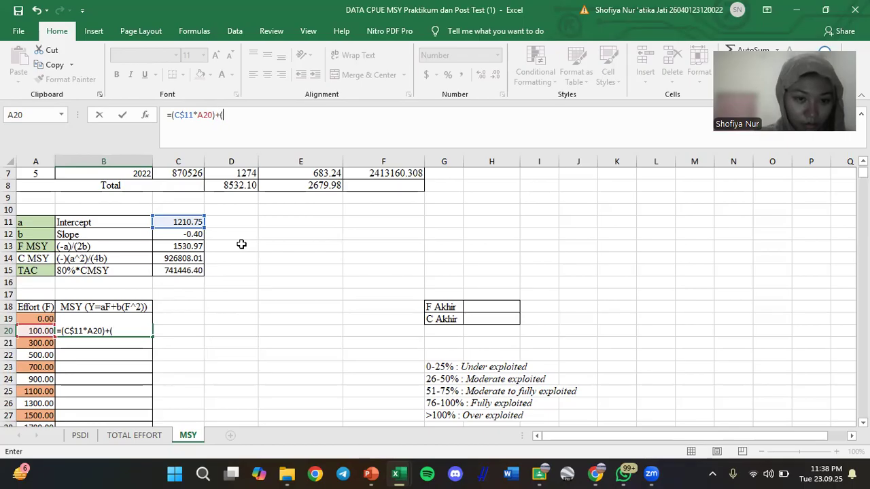
{"action": "left_click", "coordinate": [183, 234]}
{"action": "left_click", "coordinate": [235, 112]}
{"action": "type", "text": "$12"}
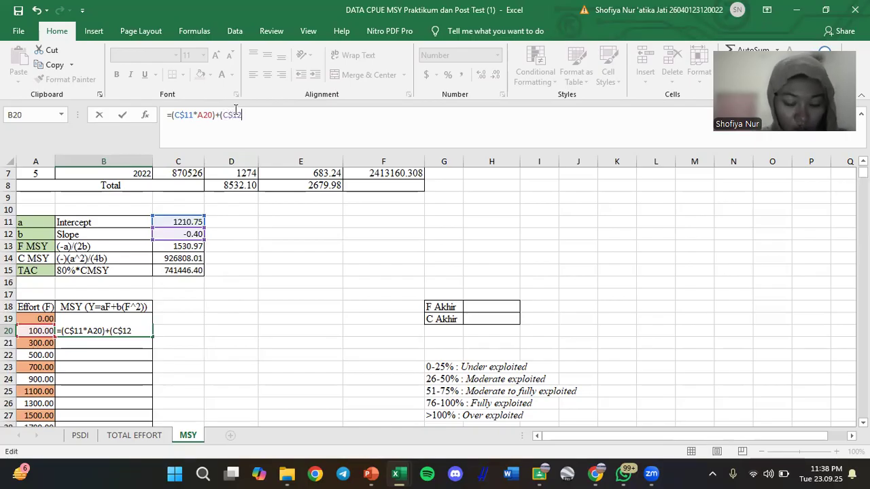
{"action": "type", "text": "("}
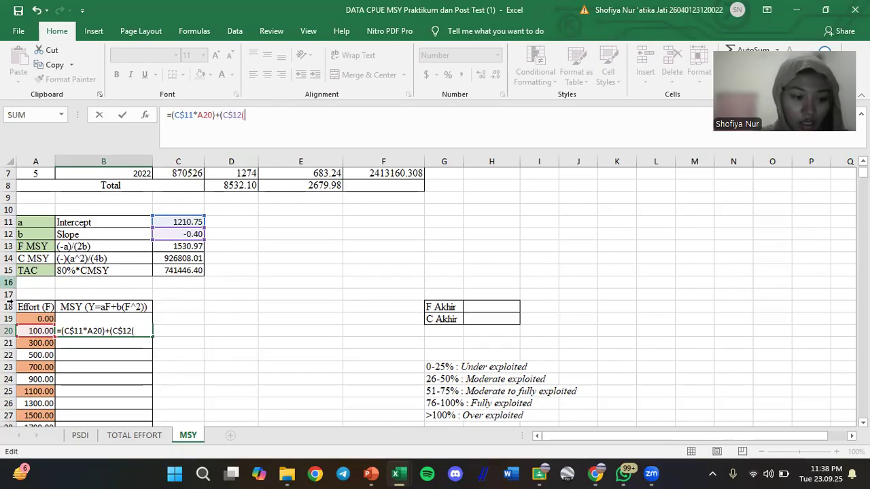
{"action": "left_click", "coordinate": [43, 331]}
{"action": "type", "text": "^2"}
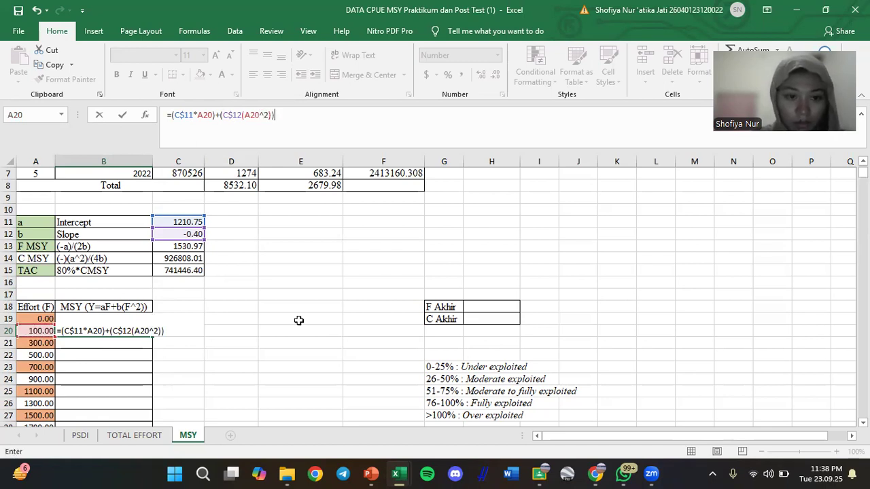
{"action": "key", "text": "Return"}
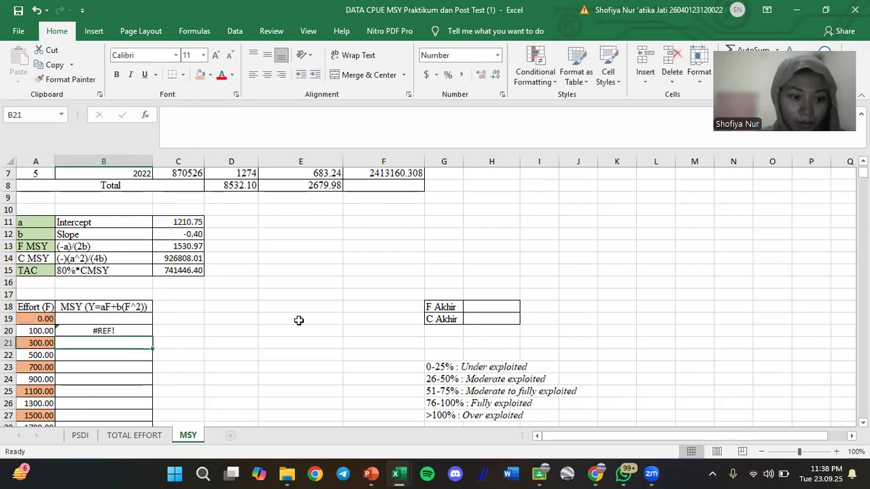
Remove the parentheses around the plus sign in B20 so the formula reads =(C$11*A20+C$12(A20^2)).
{"action": "left_click", "coordinate": [112, 331]}
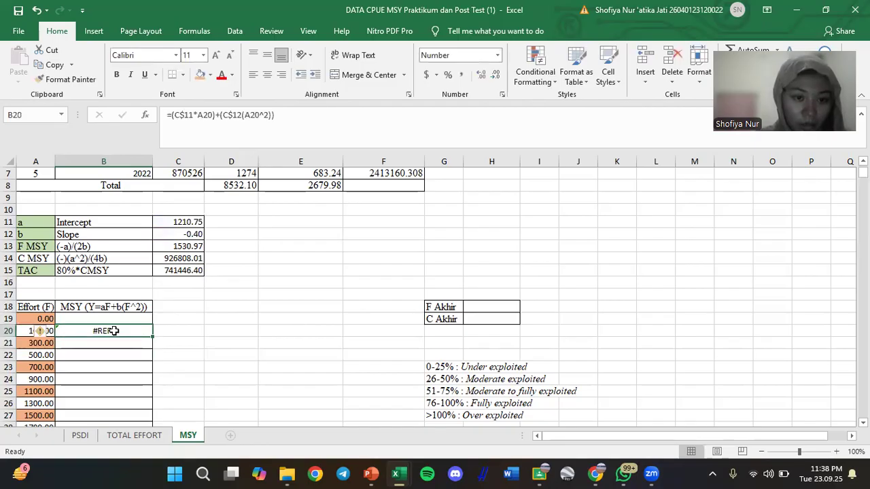
{"action": "left_click", "coordinate": [215, 115]}
{"action": "key", "text": "BackSpace"}
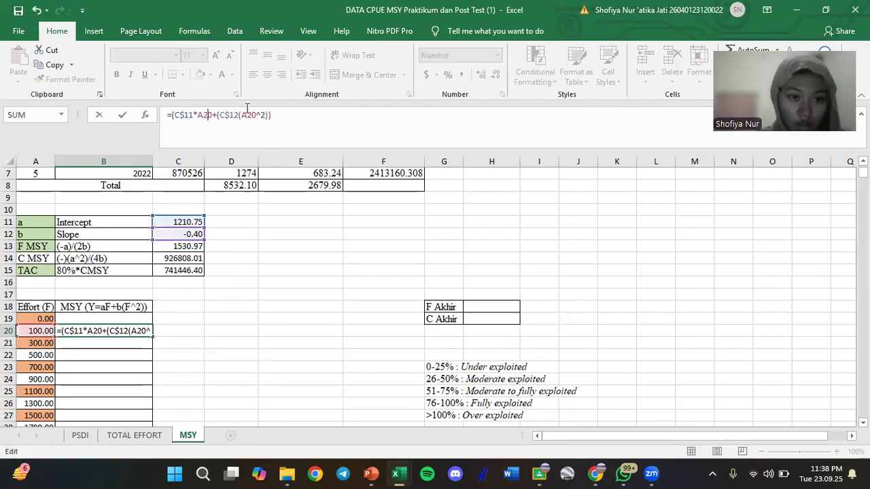
{"action": "key", "text": "BackSpace"}
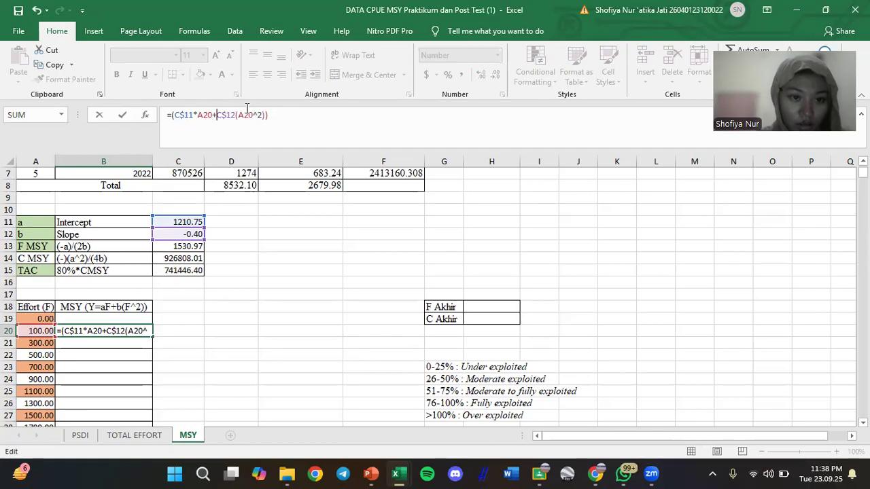
{"action": "key", "text": "End"}
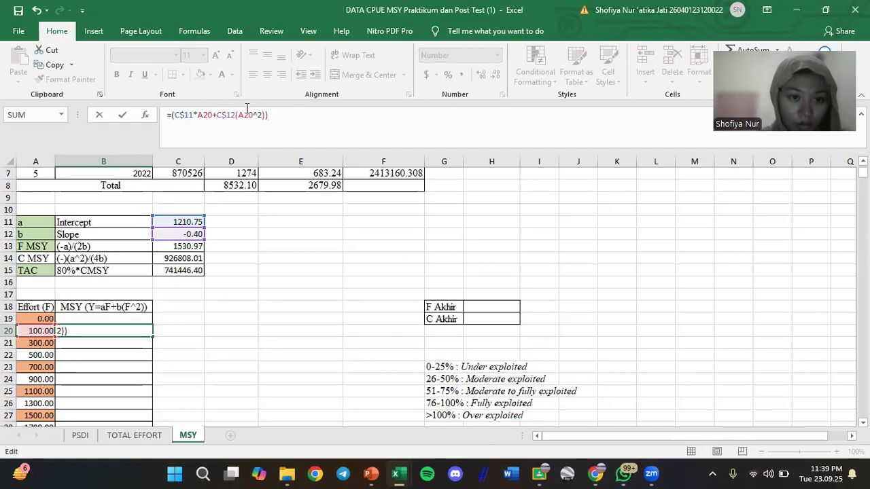
{"action": "key", "text": "Return"}
{"action": "key", "text": "Up"}
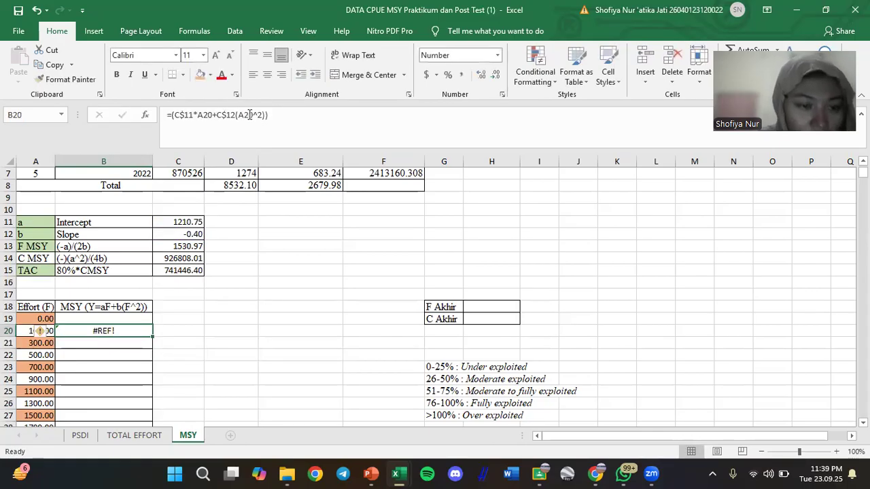
{"action": "double_click", "coordinate": [104, 331]}
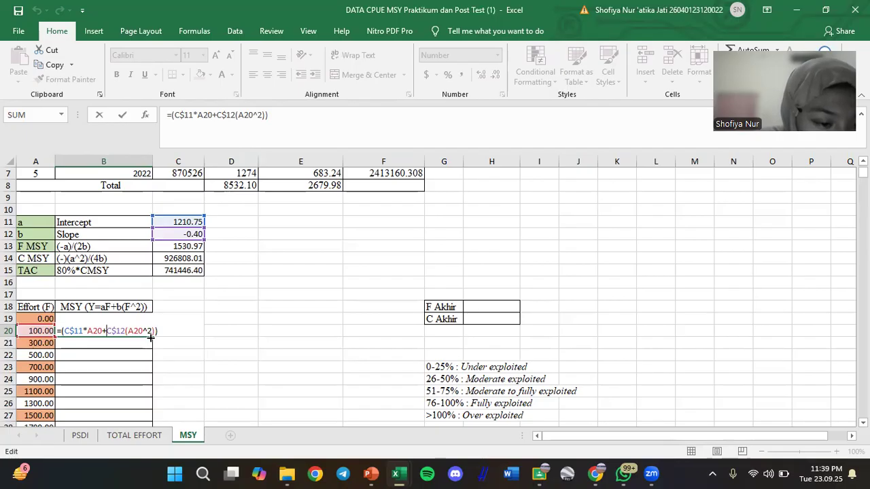
{"action": "left_click", "coordinate": [206, 350]}
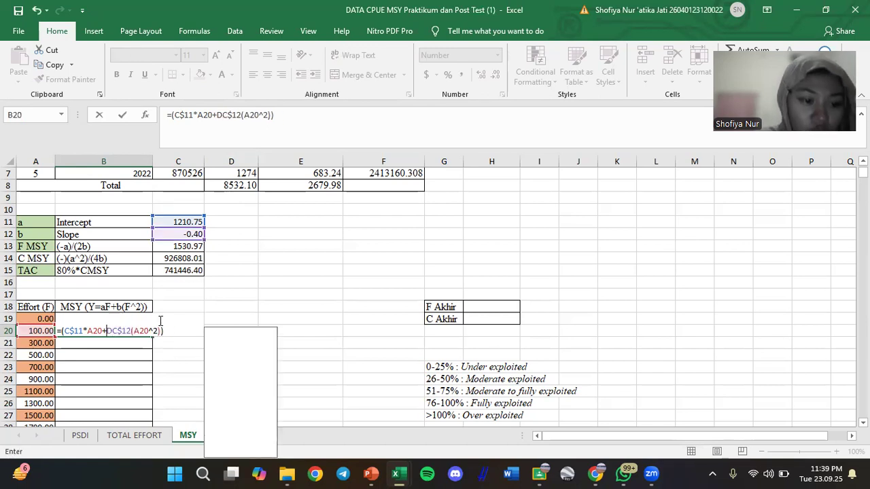
{"action": "key", "text": "Return"}
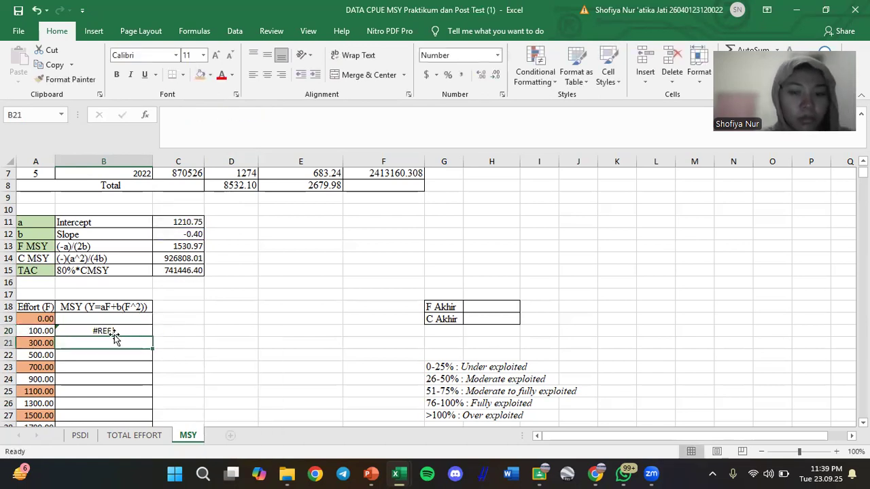
{"action": "left_click", "coordinate": [665, 65]}
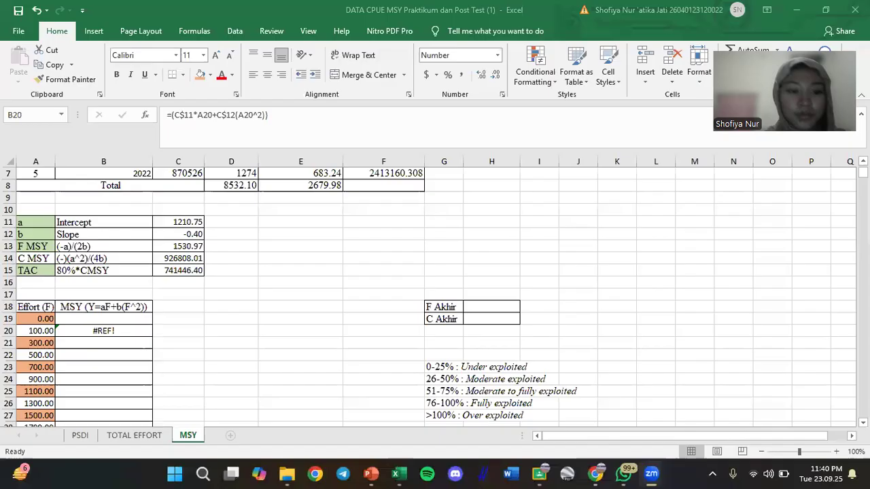
Insert the missing multiplication sign in B20 so the MSY formula reads =(C$11*A20+C$12*(A20^2)).
{"action": "left_click", "coordinate": [237, 117]}
{"action": "type", "text": "*"}
{"action": "key", "text": "Return"}
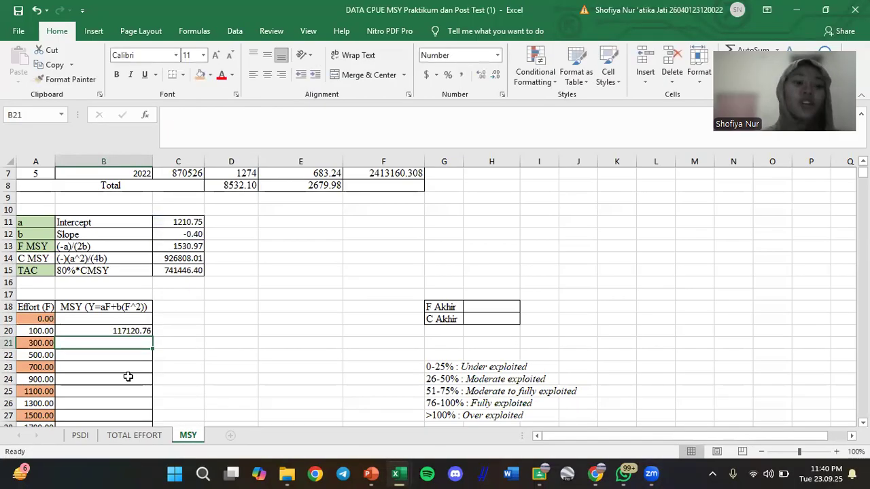
Fill the MSY formula from B20 to the remaining effort rows, covering B19 and B21:B35.
{"action": "left_click", "coordinate": [130, 331]}
{"action": "left_click_drag", "start_coordinate": [154, 327], "coordinate": [120, 378]}
{"action": "left_click", "coordinate": [191, 351]}
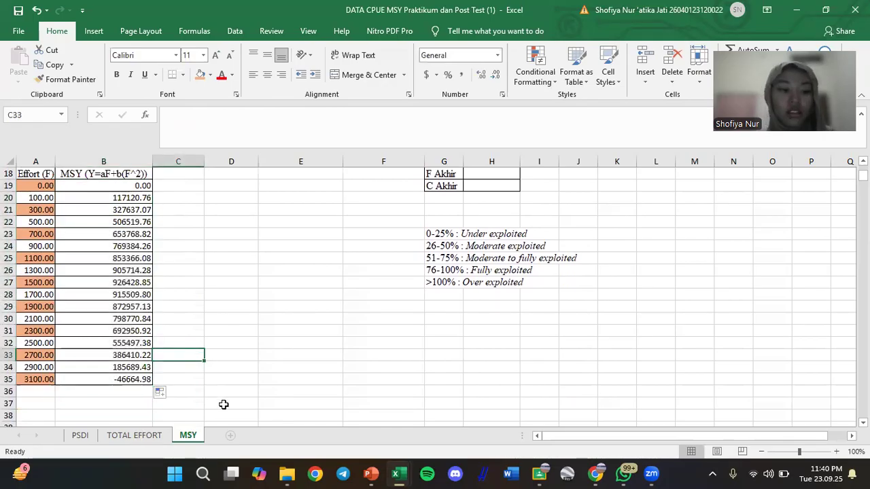
{"action": "left_click", "coordinate": [756, 6]}
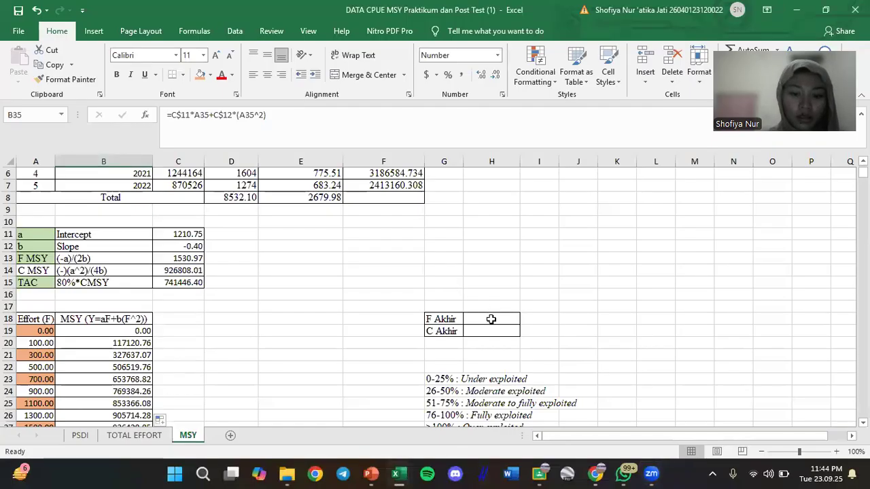
Calculate F Akhir in H18 by dividing the 2022 effort by F MSY with the formula =D7/C13.
{"action": "left_click", "coordinate": [495, 318]}
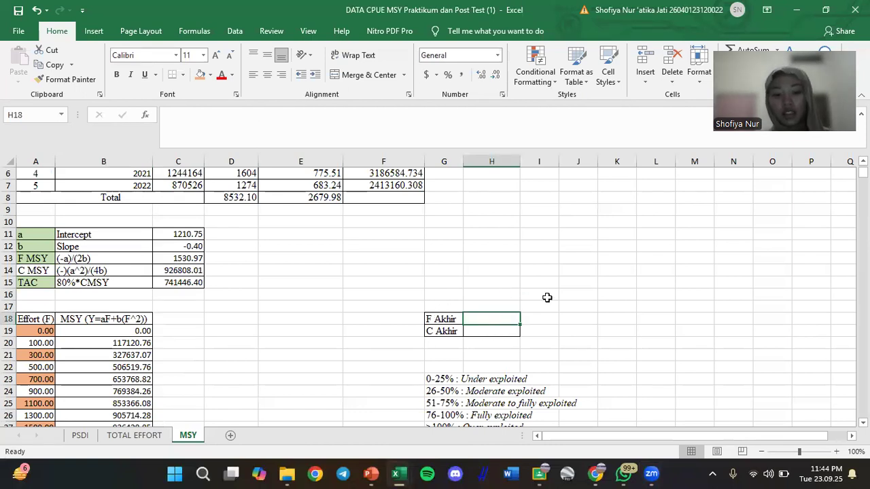
{"action": "type", "text": "="}
{"action": "scroll", "coordinate": [377, 306], "scroll_direction": "up", "scroll_amount": 1}
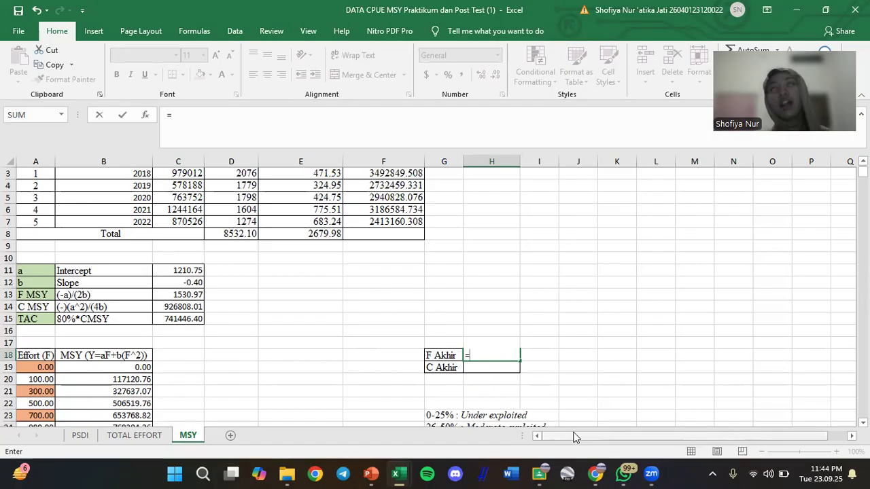
{"action": "scroll", "coordinate": [298, 291], "scroll_direction": "up", "scroll_amount": 1}
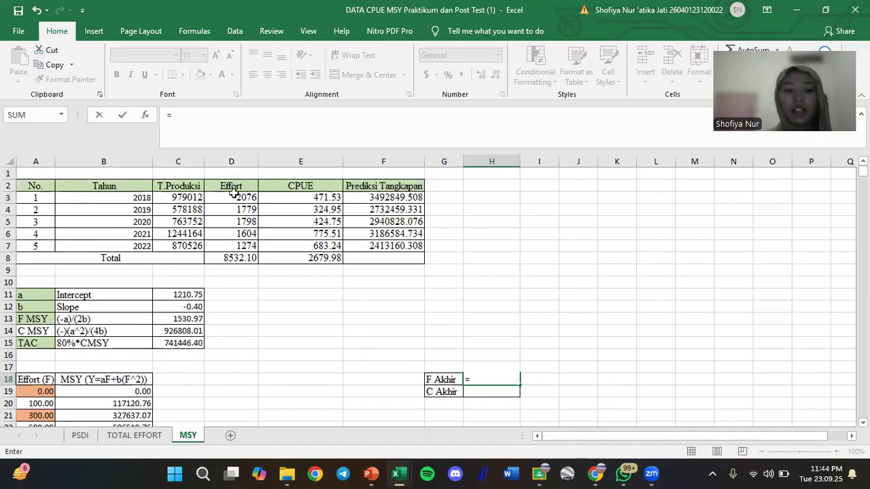
{"action": "left_click", "coordinate": [249, 246]}
{"action": "scroll", "coordinate": [459, 358], "scroll_direction": "down", "scroll_amount": 1}
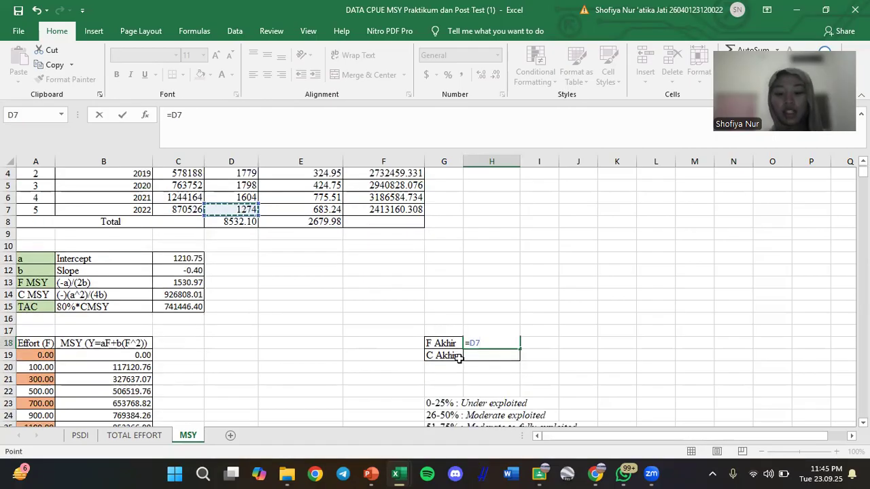
{"action": "type", "text": "/"}
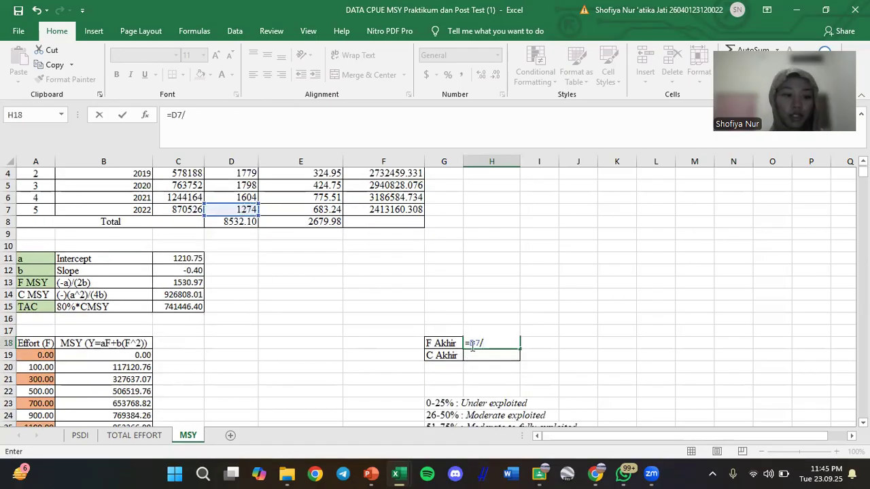
{"action": "left_click", "coordinate": [196, 286]}
{"action": "key", "text": "Return"}
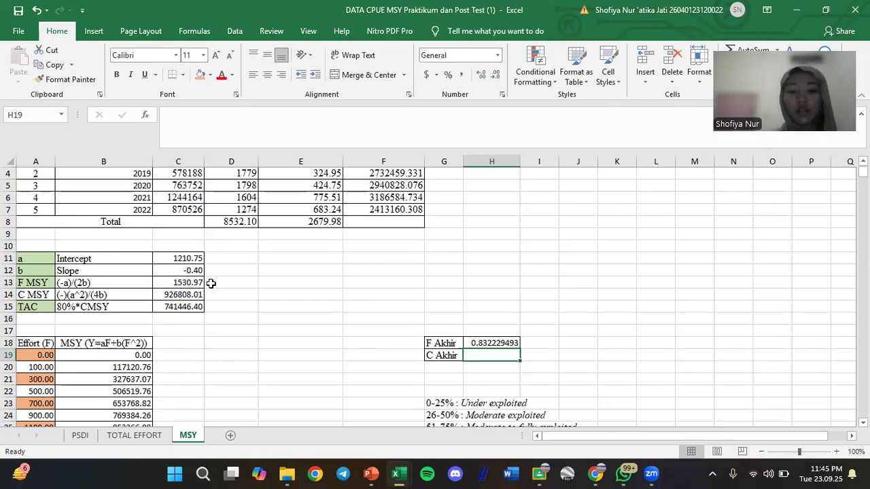
Calculate C Akhir in H19 by dividing the 2022 effort by C MSY with the formula =D7/C14.
{"action": "type", "text": "="}
{"action": "scroll", "coordinate": [270, 307], "scroll_direction": "up", "scroll_amount": 1}
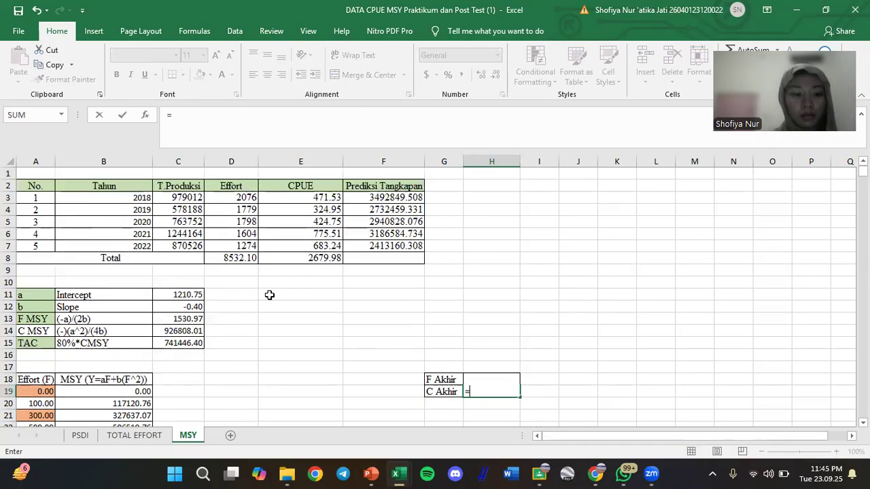
{"action": "left_click", "coordinate": [247, 247]}
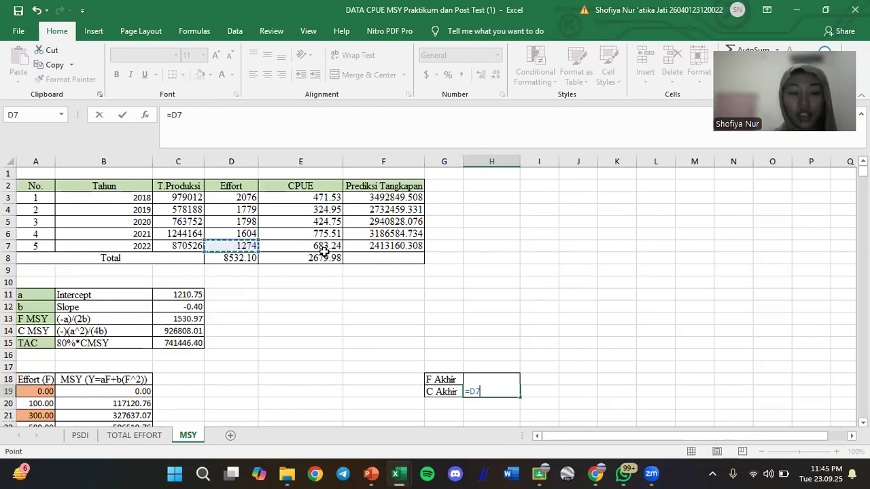
{"action": "type", "text": "/"}
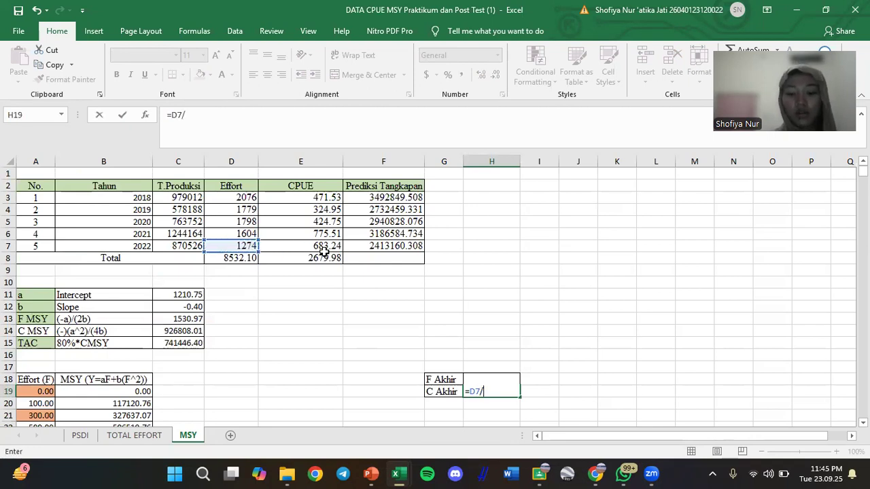
{"action": "left_click", "coordinate": [189, 331]}
{"action": "key", "text": "Return"}
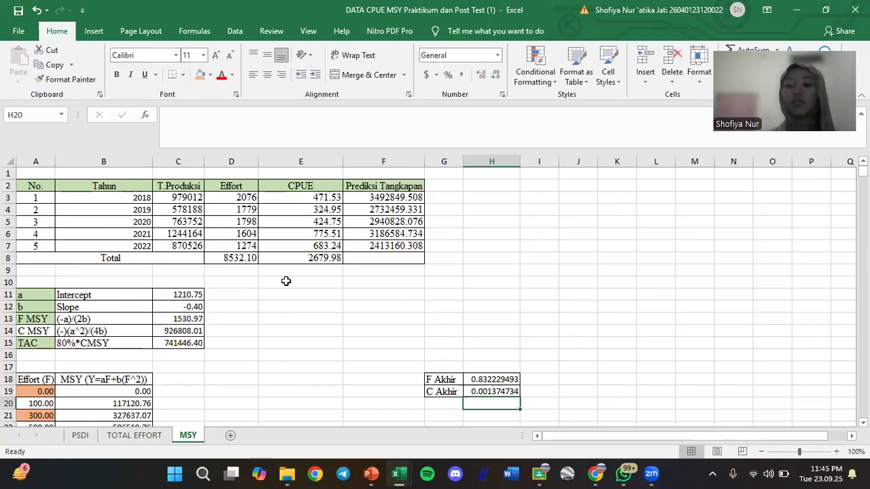
{"action": "left_click", "coordinate": [752, 23]}
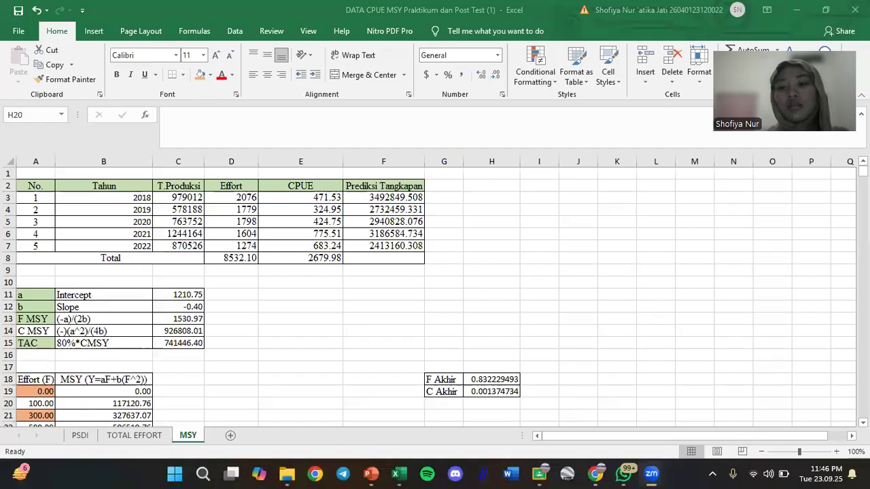
Insert a scatter chart with smooth lines and markers from A19:B35 and place it below the exploitation category list.
{"action": "left_click", "coordinate": [236, 78]}
{"action": "scroll", "coordinate": [64, 330], "scroll_direction": "down", "scroll_amount": 2}
{"action": "left_click_drag", "start_coordinate": [45, 320], "coordinate": [103, 401]}
{"action": "left_click", "coordinate": [94, 30]}
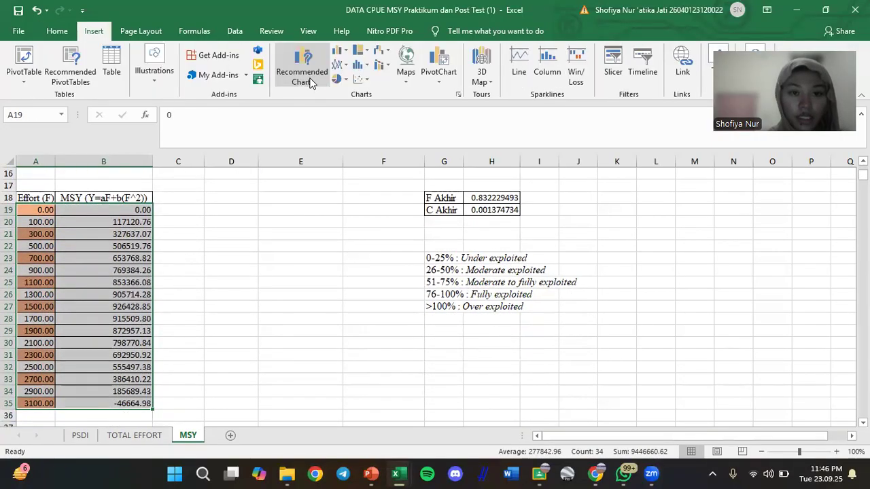
{"action": "left_click", "coordinate": [360, 80]}
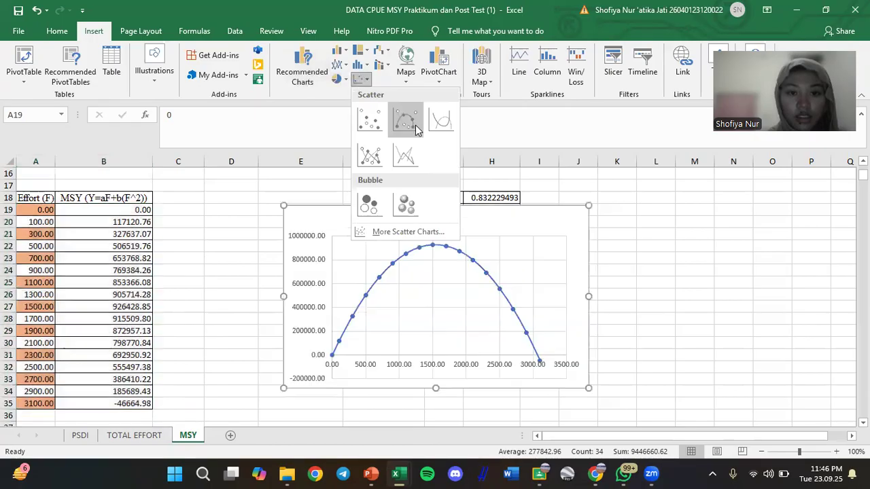
{"action": "left_click", "coordinate": [411, 123]}
{"action": "left_click_drag", "start_coordinate": [431, 217], "coordinate": [351, 324]}
{"action": "scroll", "coordinate": [408, 277], "scroll_direction": "down", "scroll_amount": 2}
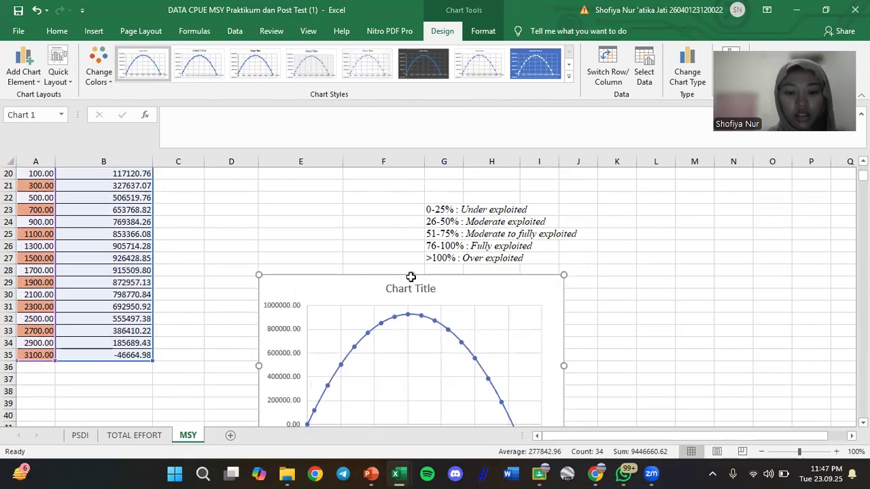
Add axis titles, a legend and a linear trendline to the effort–MSY chart.
{"action": "left_click", "coordinate": [581, 249]}
{"action": "left_click", "coordinate": [611, 275]}
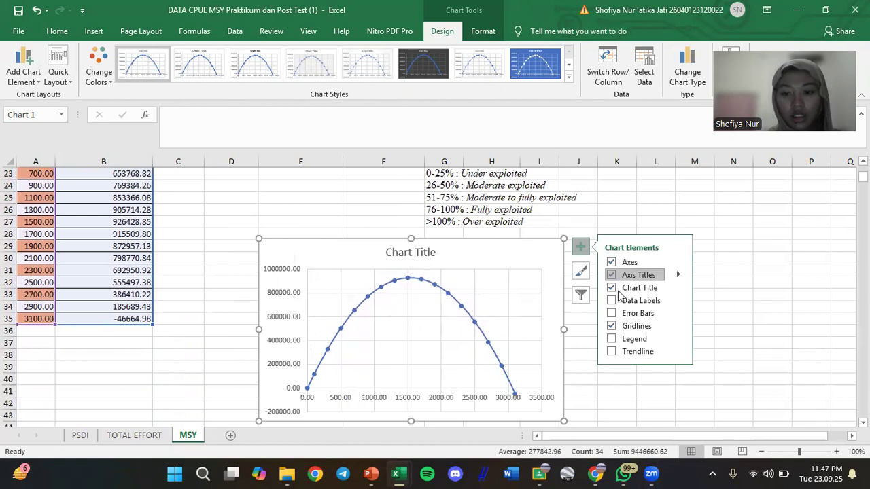
{"action": "left_click", "coordinate": [611, 339]}
{"action": "left_click", "coordinate": [611, 351]}
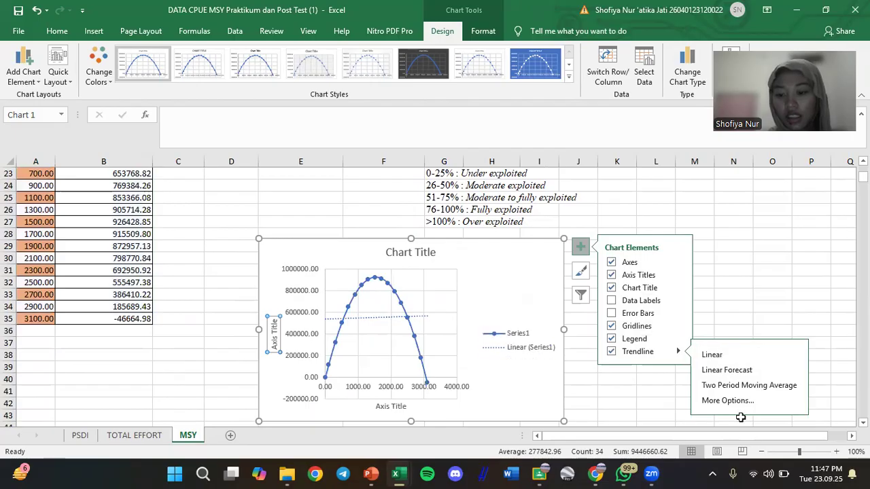
Display the trendline's equation and R-squared value on the chart and move that label to the empty area above the legend.
{"action": "scroll", "coordinate": [780, 333], "scroll_direction": "down", "scroll_amount": 3}
{"action": "left_click", "coordinate": [715, 395]}
{"action": "left_click", "coordinate": [716, 410]}
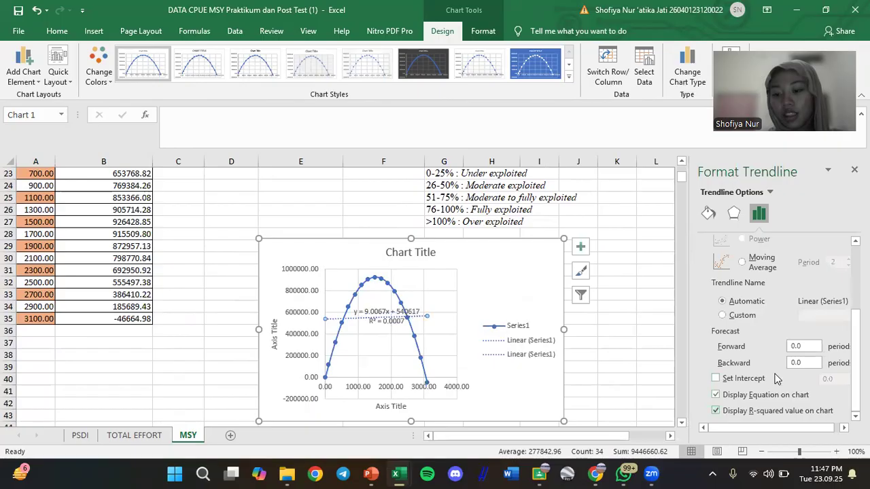
{"action": "left_click", "coordinate": [854, 169]}
{"action": "left_click_drag", "start_coordinate": [386, 317], "coordinate": [520, 304]}
Delete the duplicate Linear (Series1) entry from the chart legend and close the formatting pane.
{"action": "left_click", "coordinate": [530, 354]}
{"action": "double_click", "coordinate": [530, 354]}
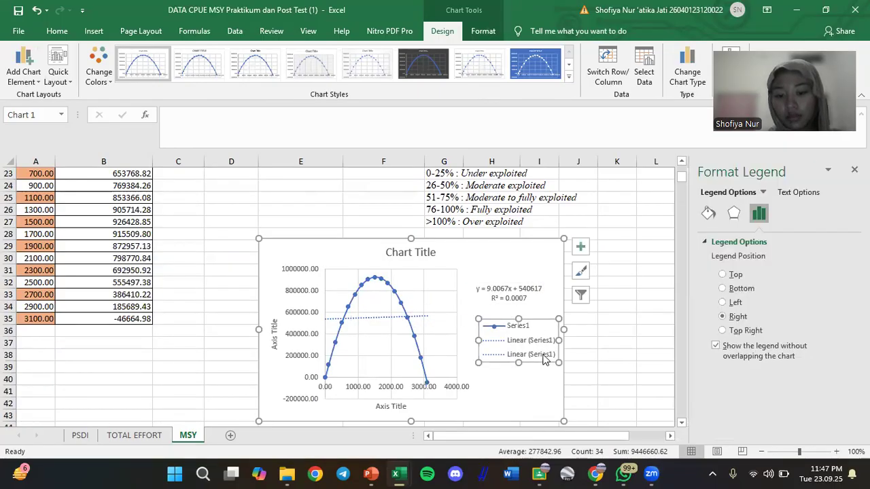
{"action": "key", "text": "Delete"}
{"action": "left_click", "coordinate": [626, 348]}
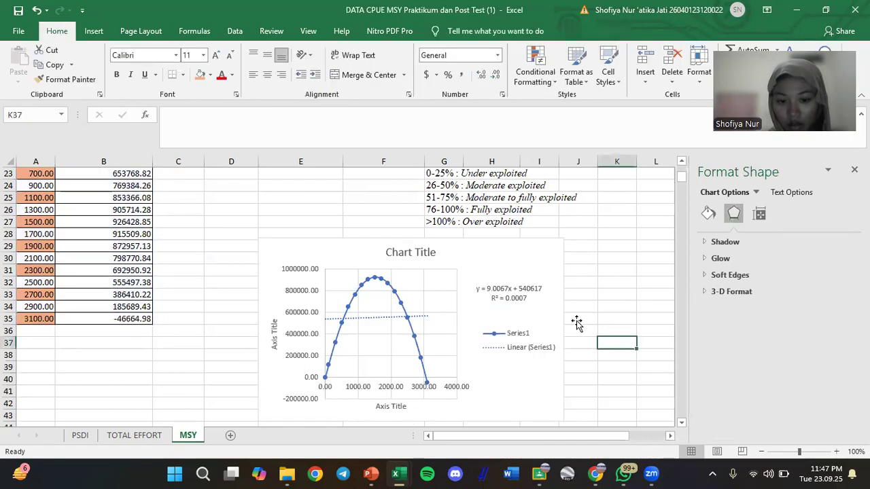
{"action": "left_click", "coordinate": [855, 169]}
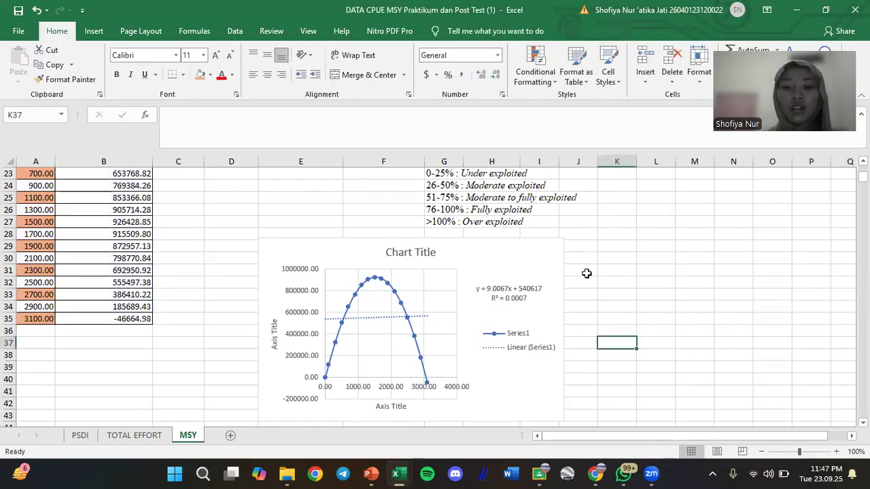
{"action": "scroll", "coordinate": [238, 279], "scroll_direction": "up", "scroll_amount": 2}
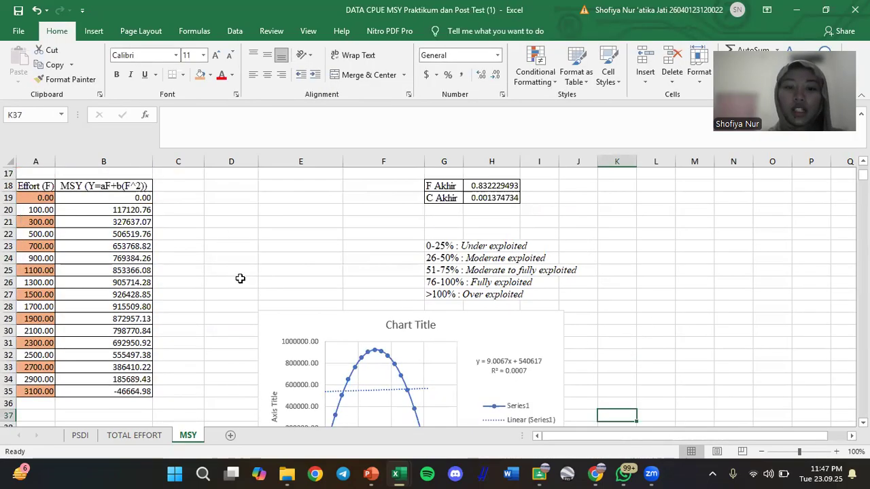
{"action": "left_click", "coordinate": [464, 88]}
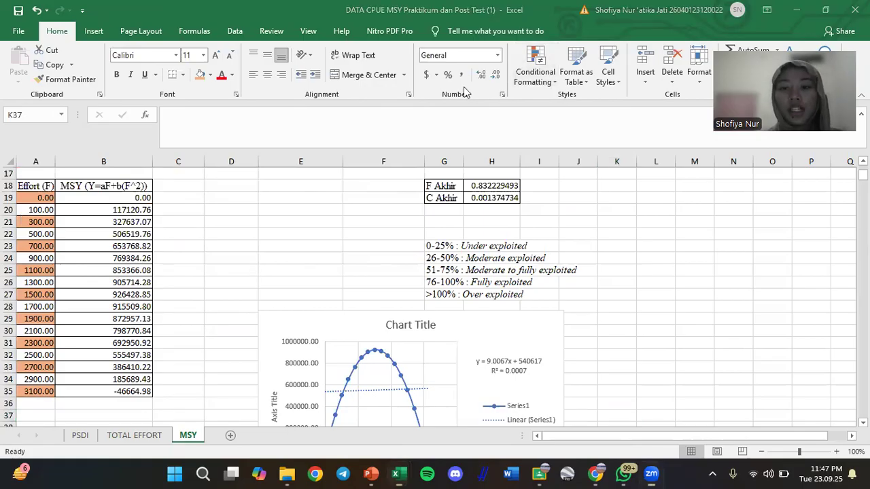